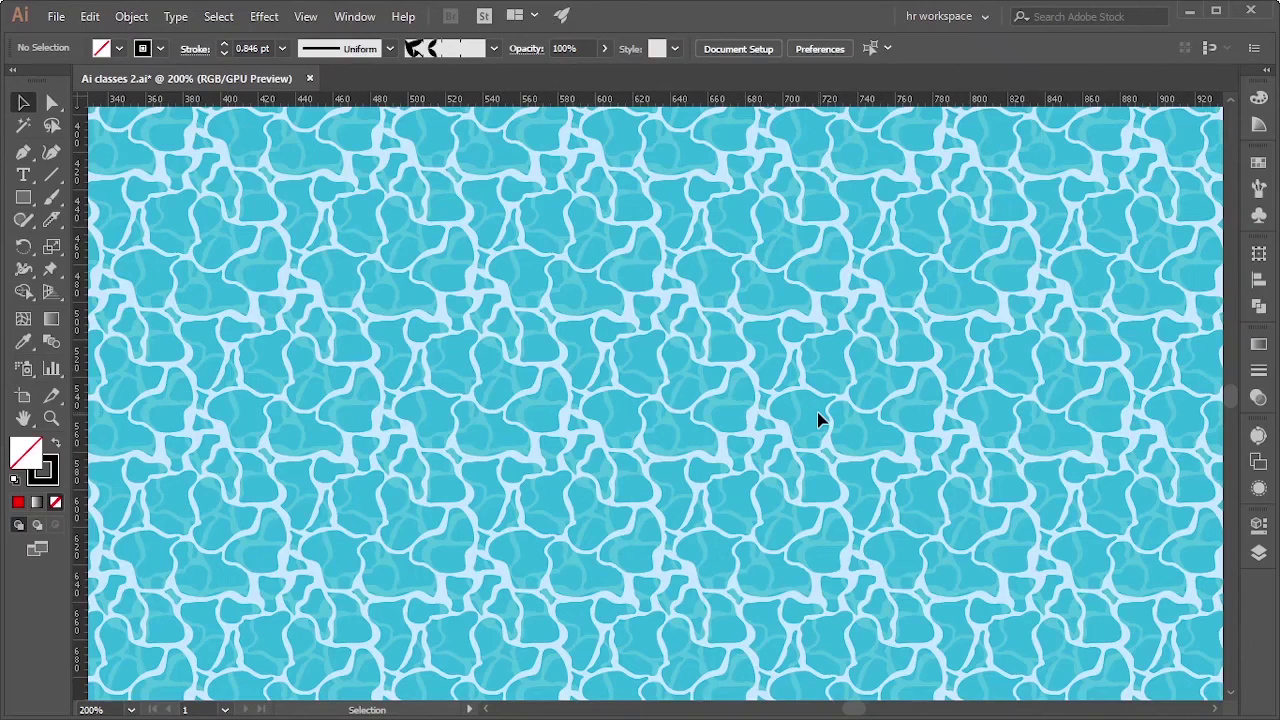
Tear off the Eraser/Scissors/Knife tool group as a floating panel placed to the right
left_click(62, 228)
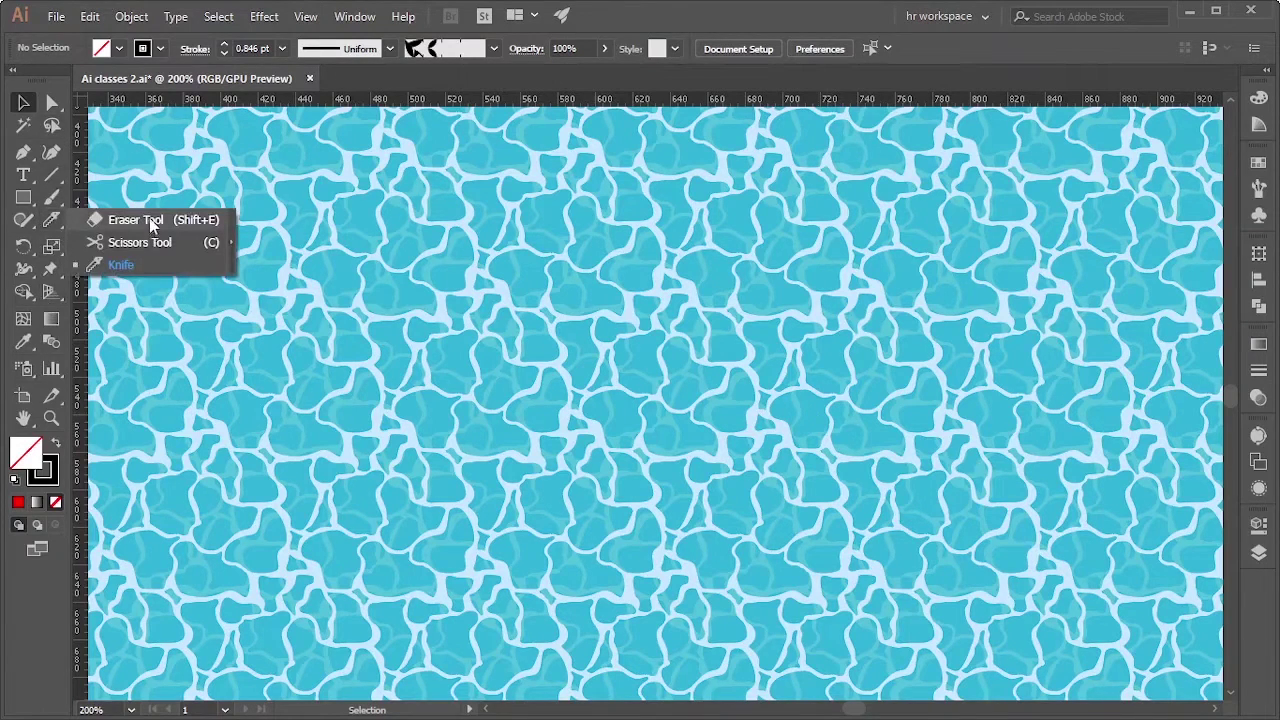
left_click(236, 243)
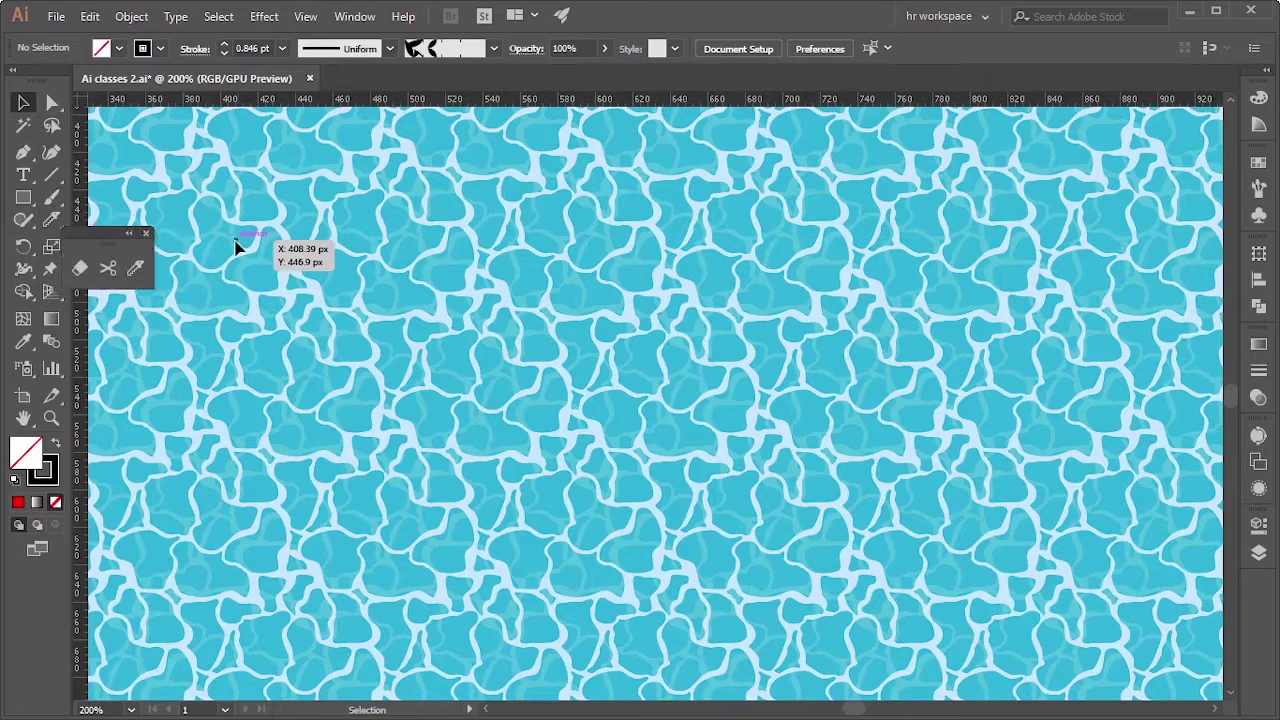
left_click_drag(87, 234, 391, 234)
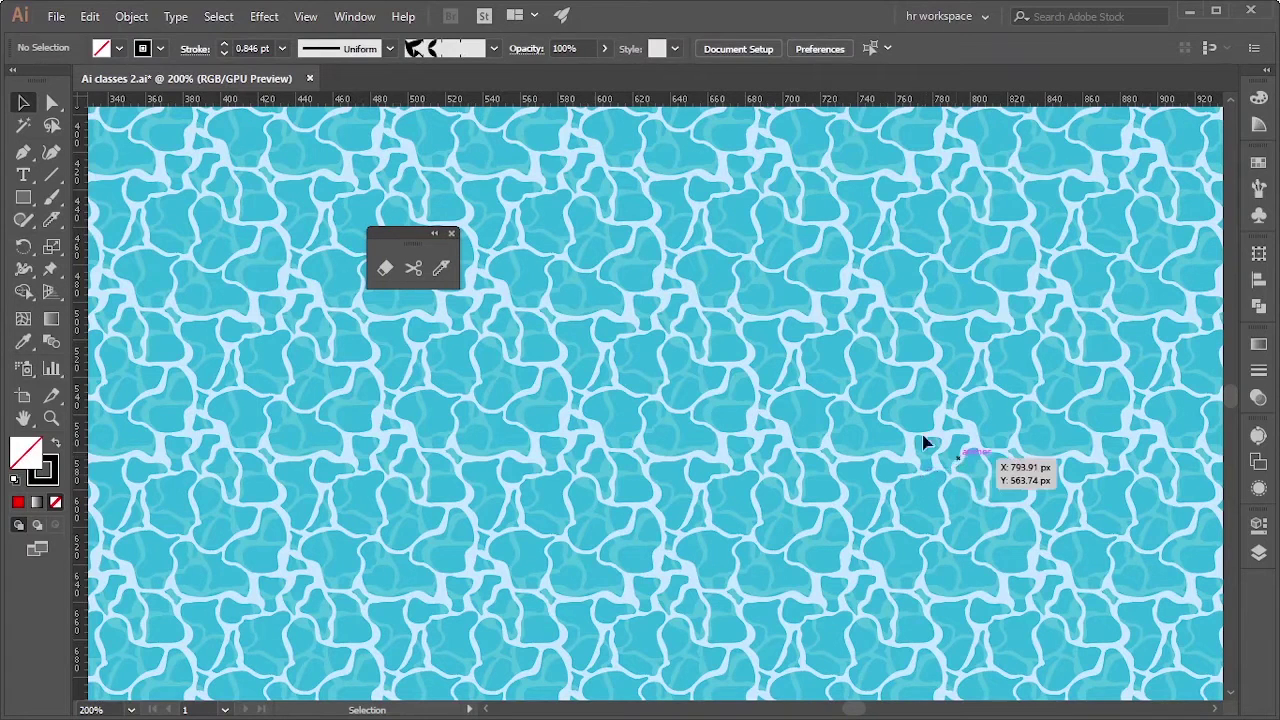
Zoom out to 100% to see the whole water-pattern artboard and pick the Scissors tool
scroll(900, 434, "down", 2, "alt")
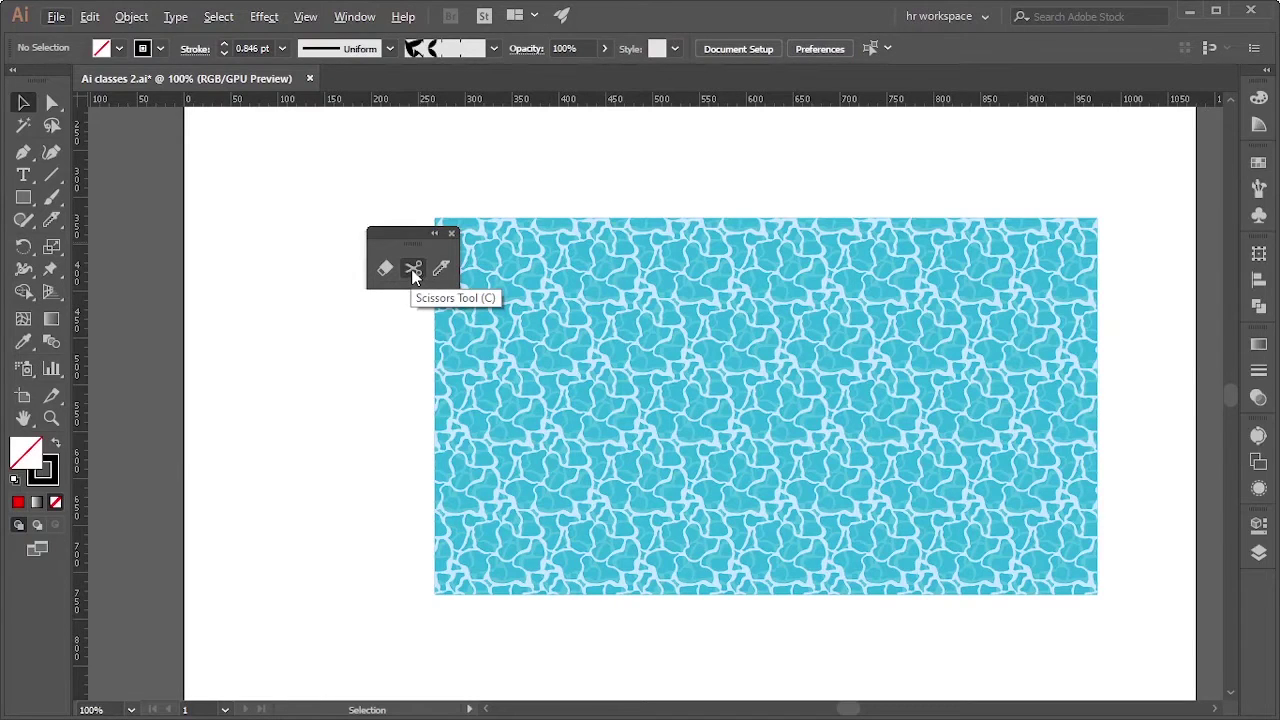
left_click(413, 270)
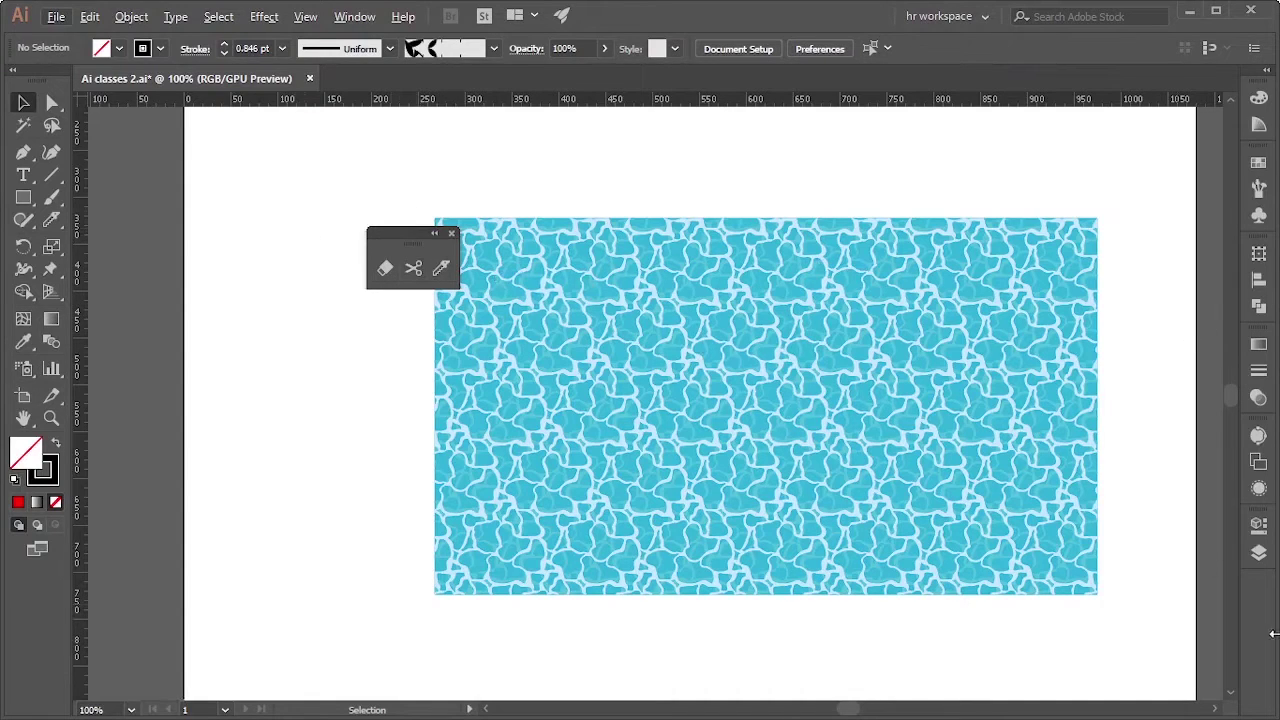
Hide the water-pattern layer in the Layers panel and pan the artboard slightly left
left_click(1259, 555)
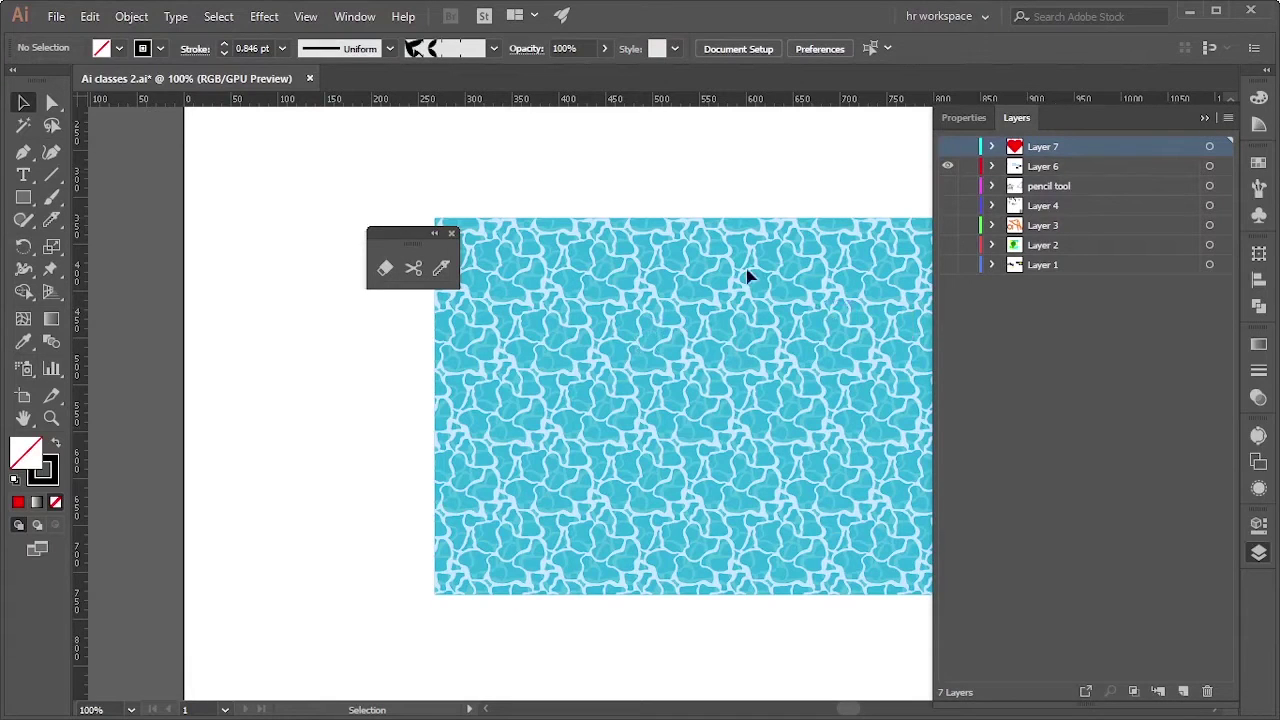
left_click(947, 148, "alt")
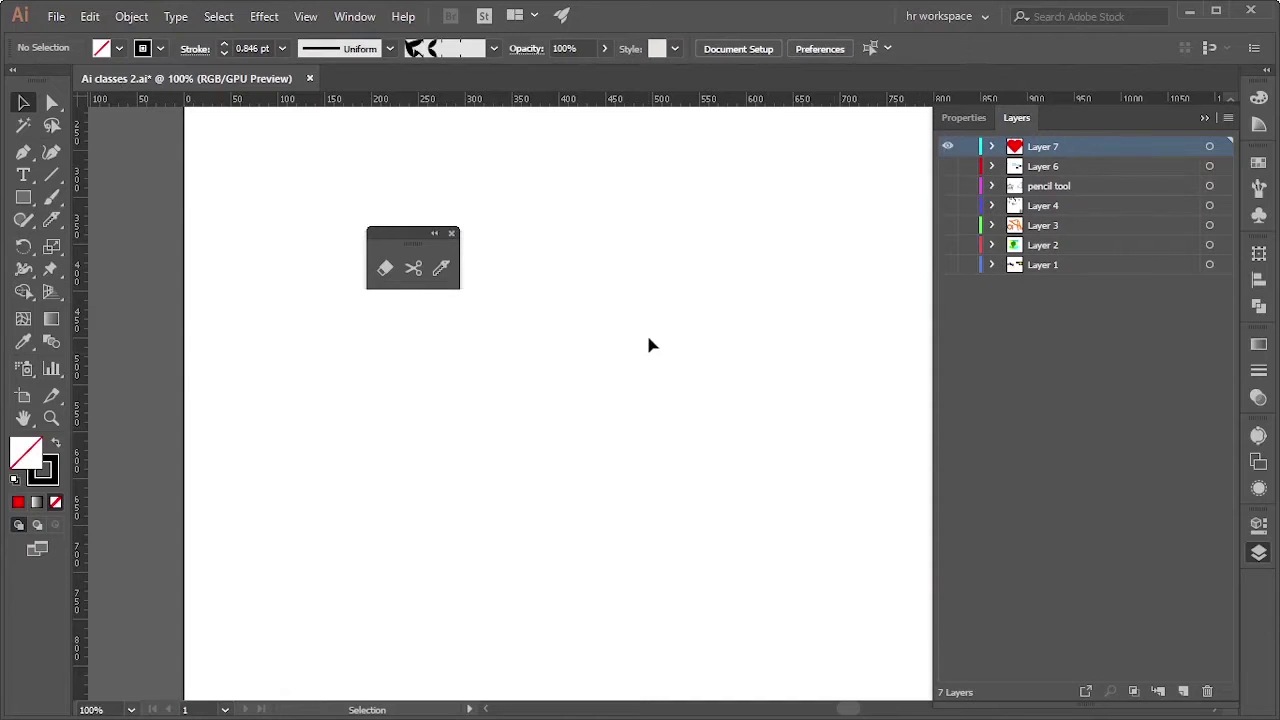
left_click(1259, 553)
key("space")
left_click_drag(719, 457, 674, 477)
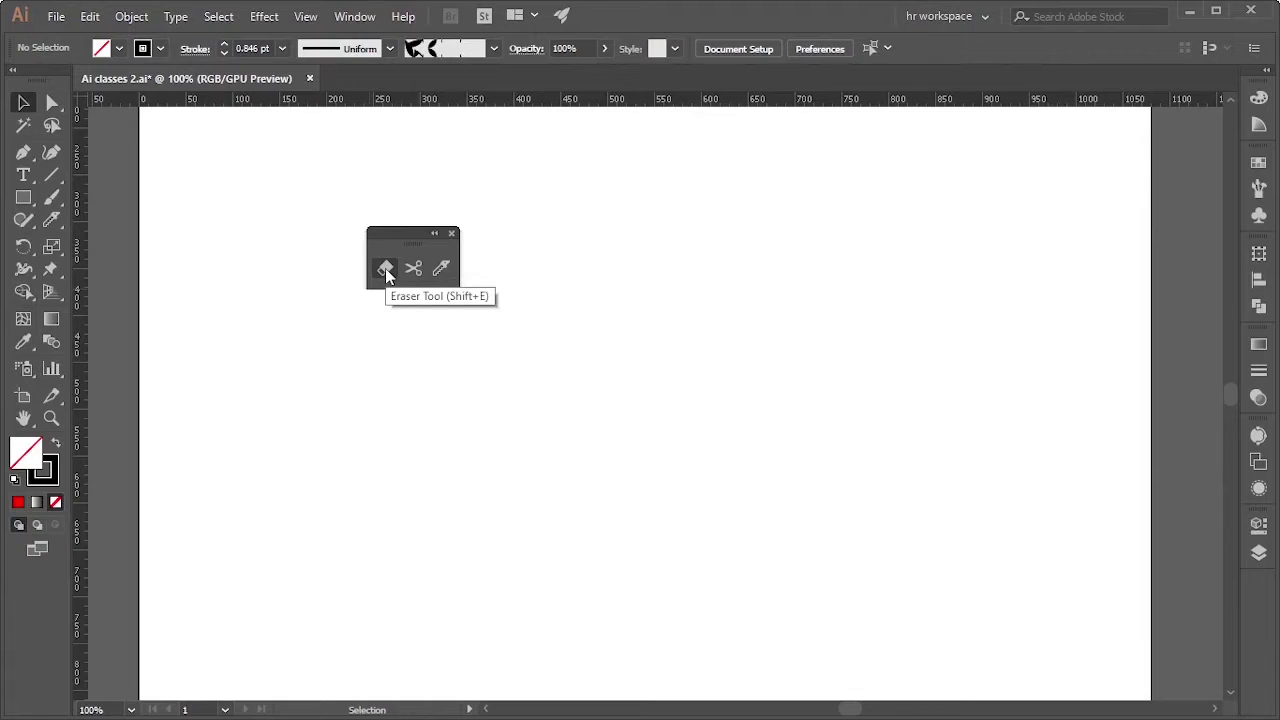
Draw a large square on the right with solid black fill and no stroke
left_click(23, 197)
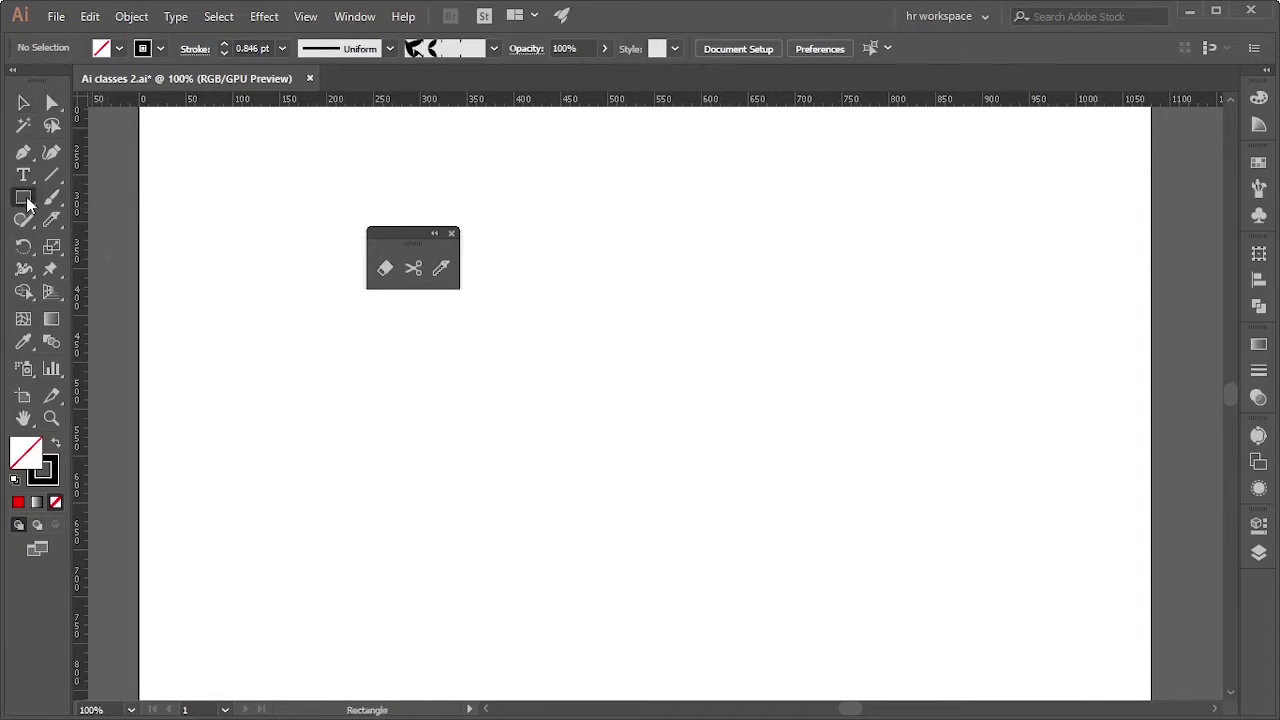
left_click_drag(636, 237, 886, 480)
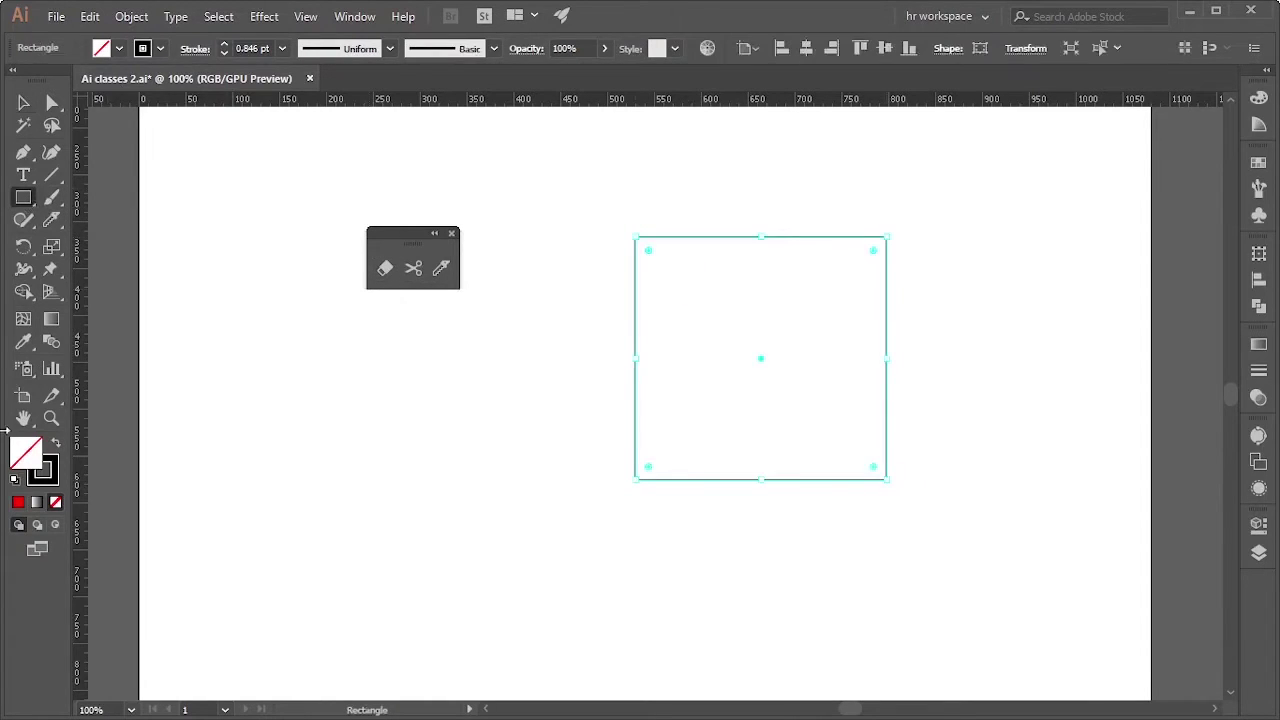
left_click(56, 442)
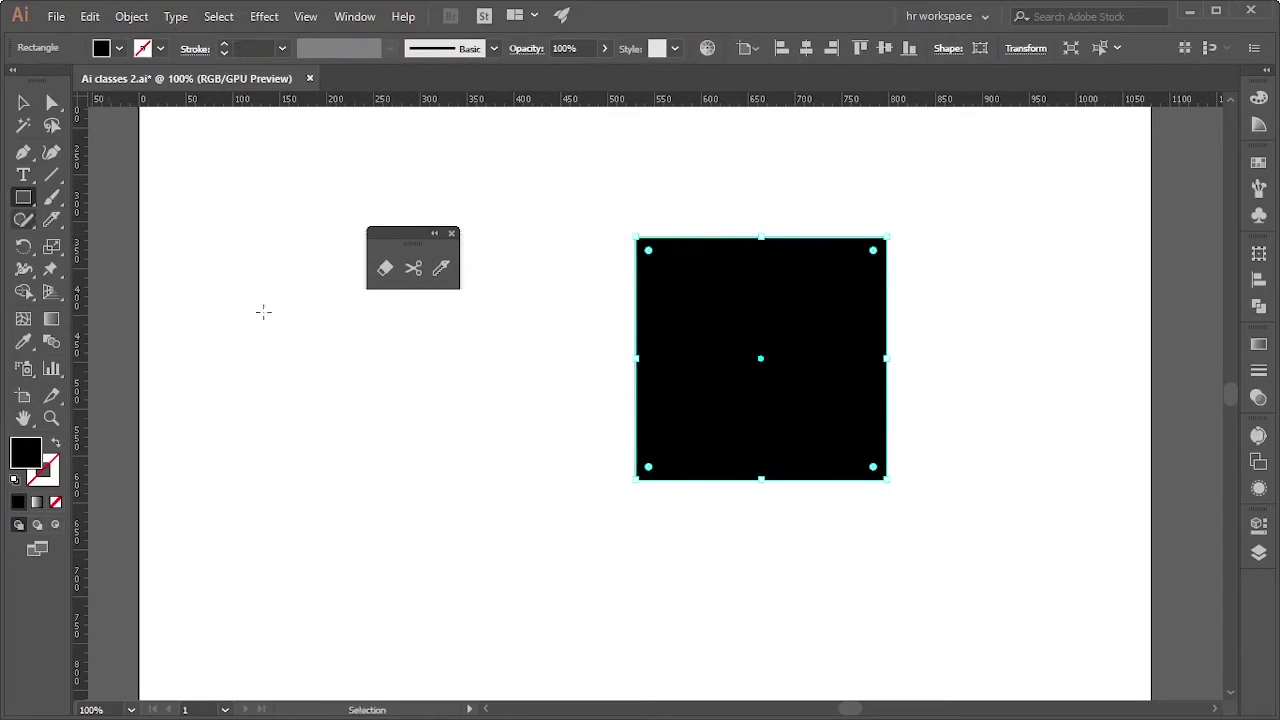
Erase a curved channel, two diagonal channels and a small blob from the square
left_click(385, 268)
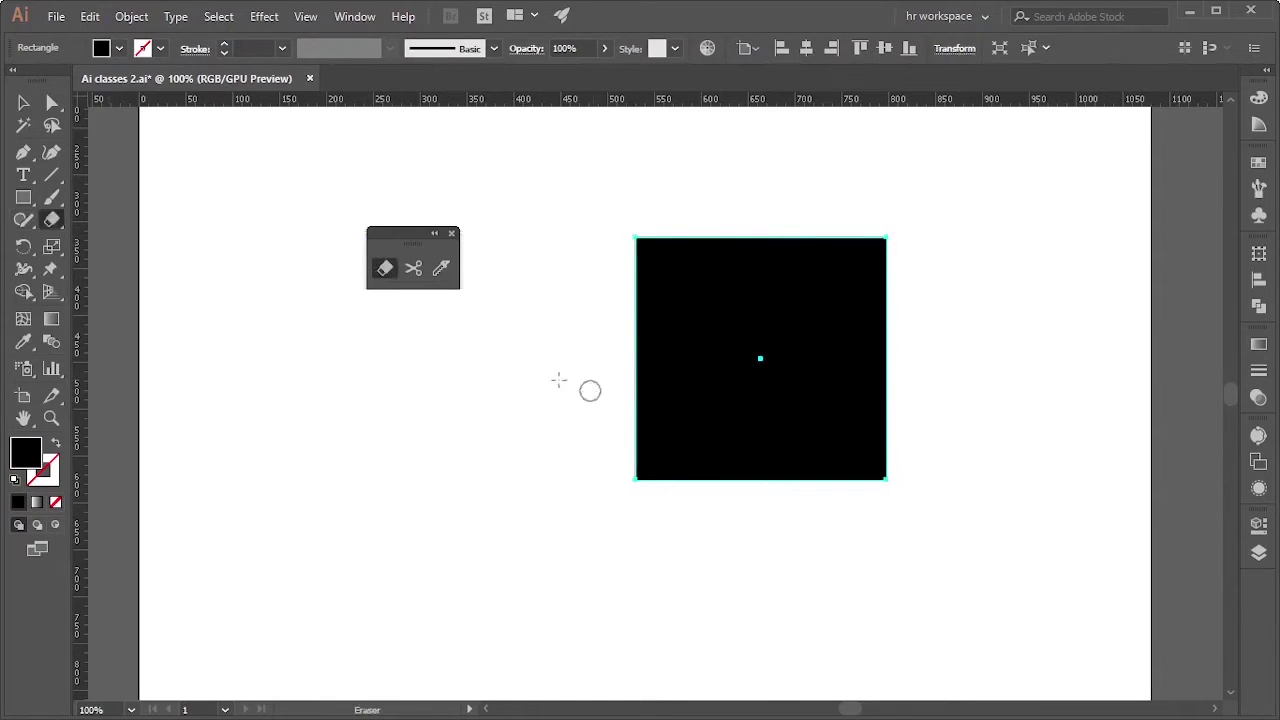
left_click_drag(491, 411, 750, 368)
left_click_drag(762, 290, 816, 448)
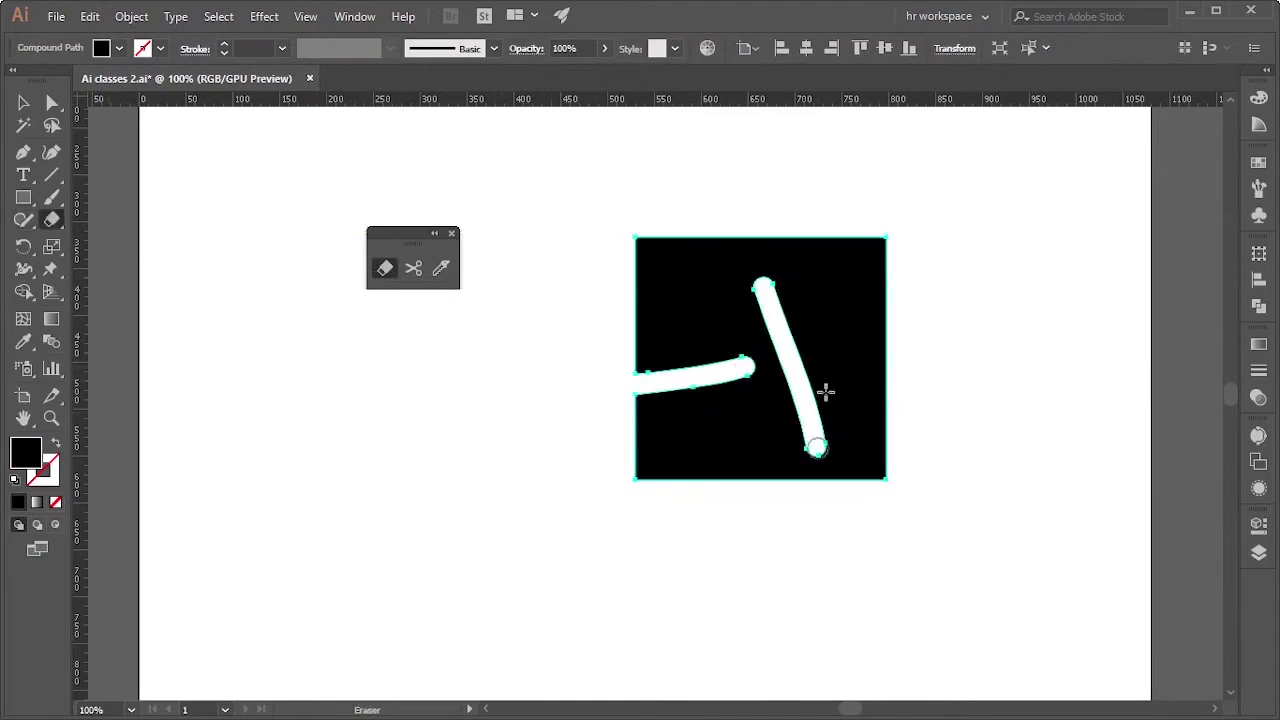
left_click_drag(807, 276, 894, 409)
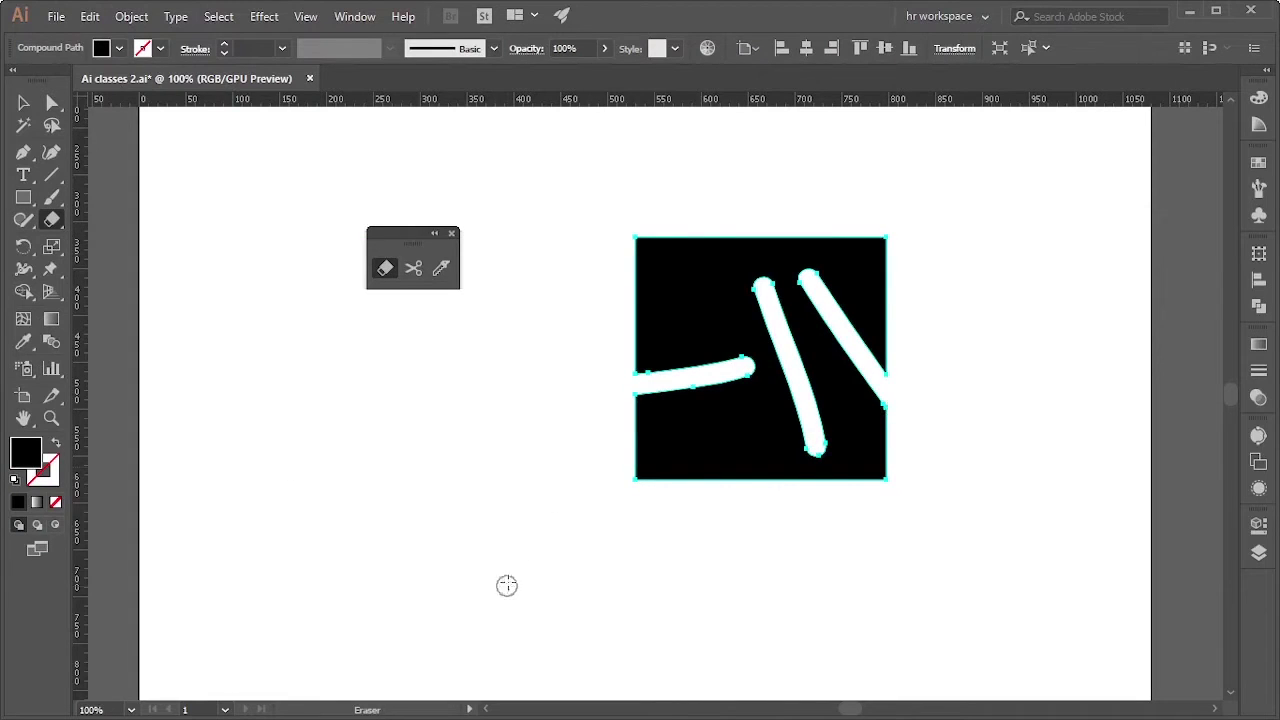
left_click_drag(672, 456, 708, 452)
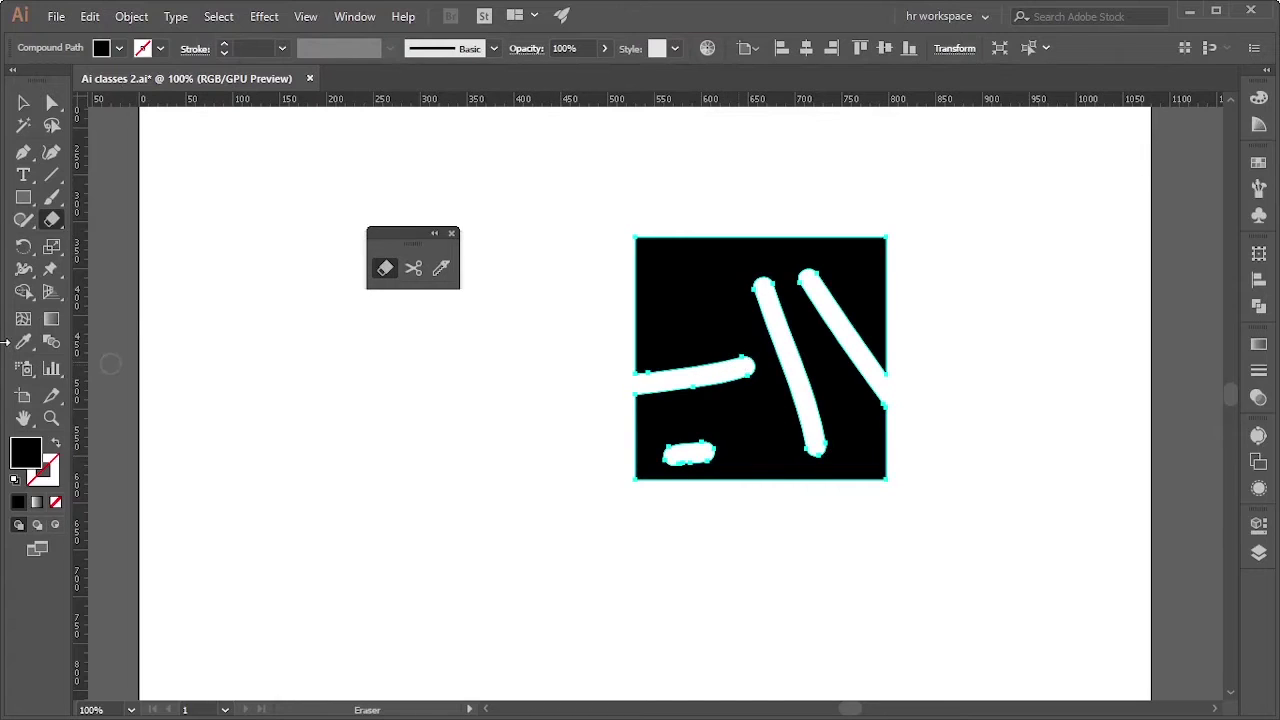
left_click(52, 175)
Draw a horizontal line left of the square with a black 5 pt stroke
left_click_drag(242, 399, 486, 399)
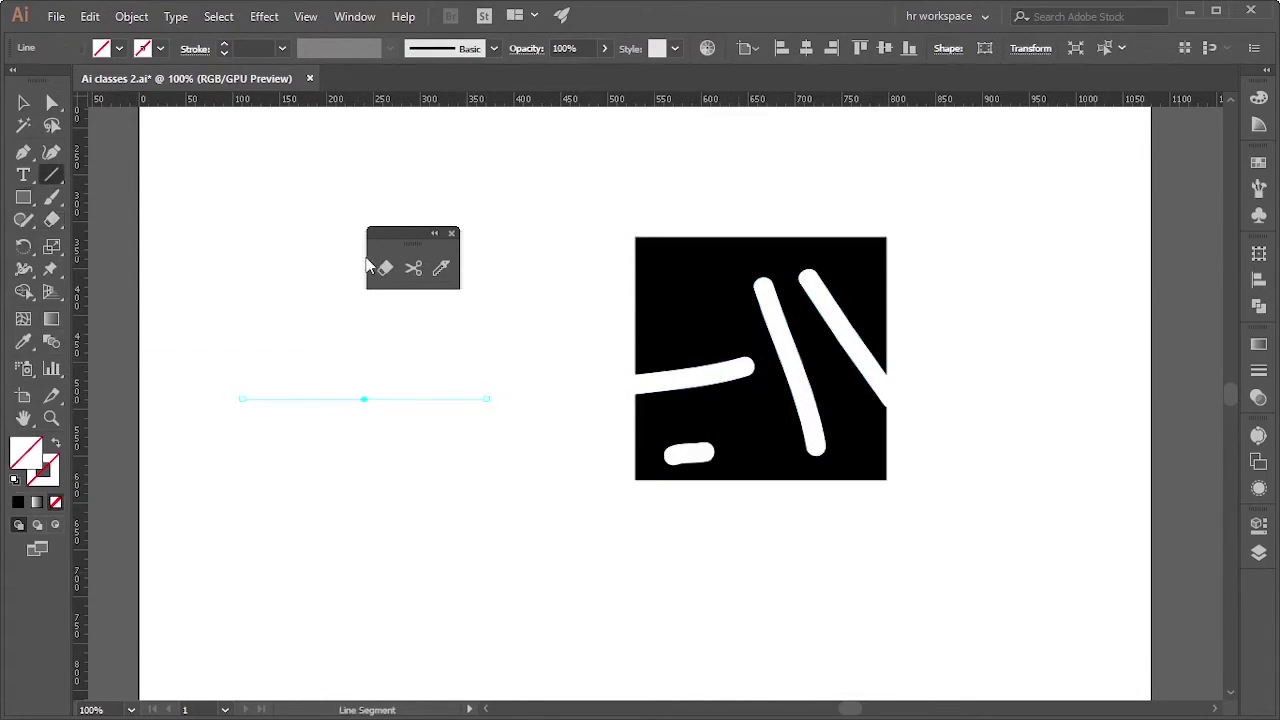
left_click(282, 48)
left_click(255, 190)
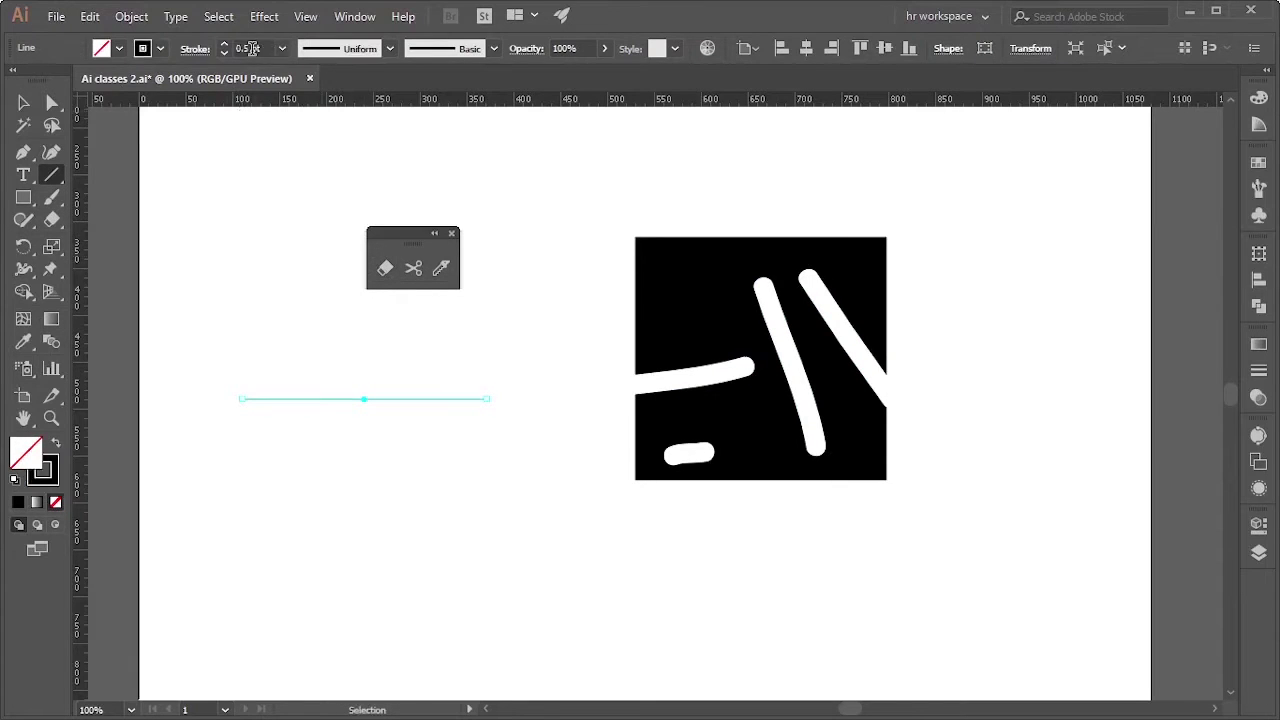
left_click(23, 102)
left_click(466, 477)
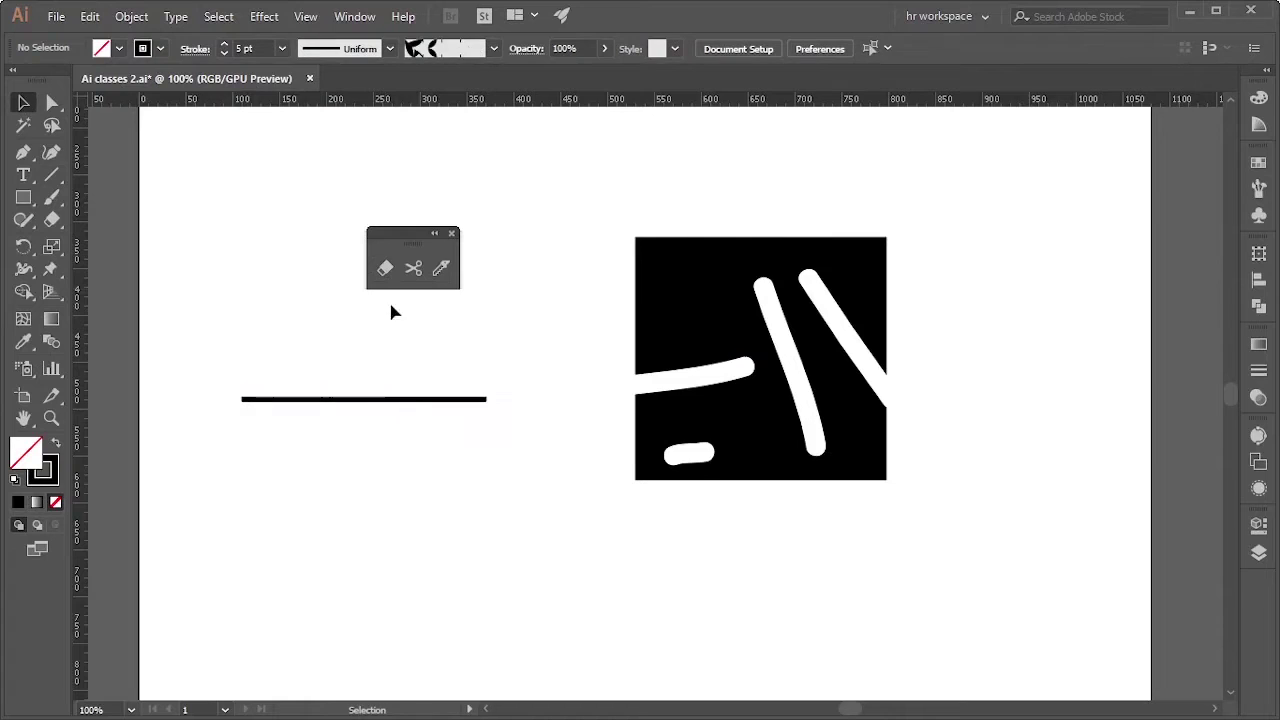
Erase the line's right end, then make another eraser pass with the line selected
left_click(384, 268)
left_click_drag(506, 403, 383, 400)
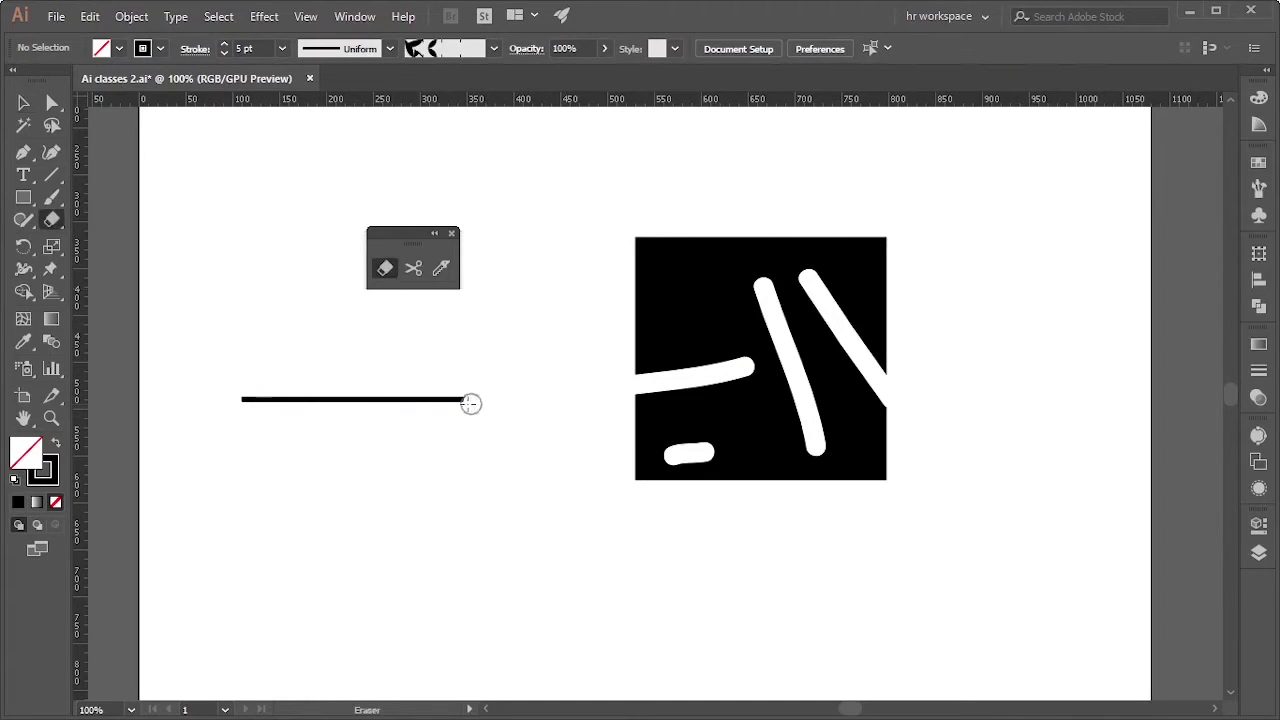
key("v")
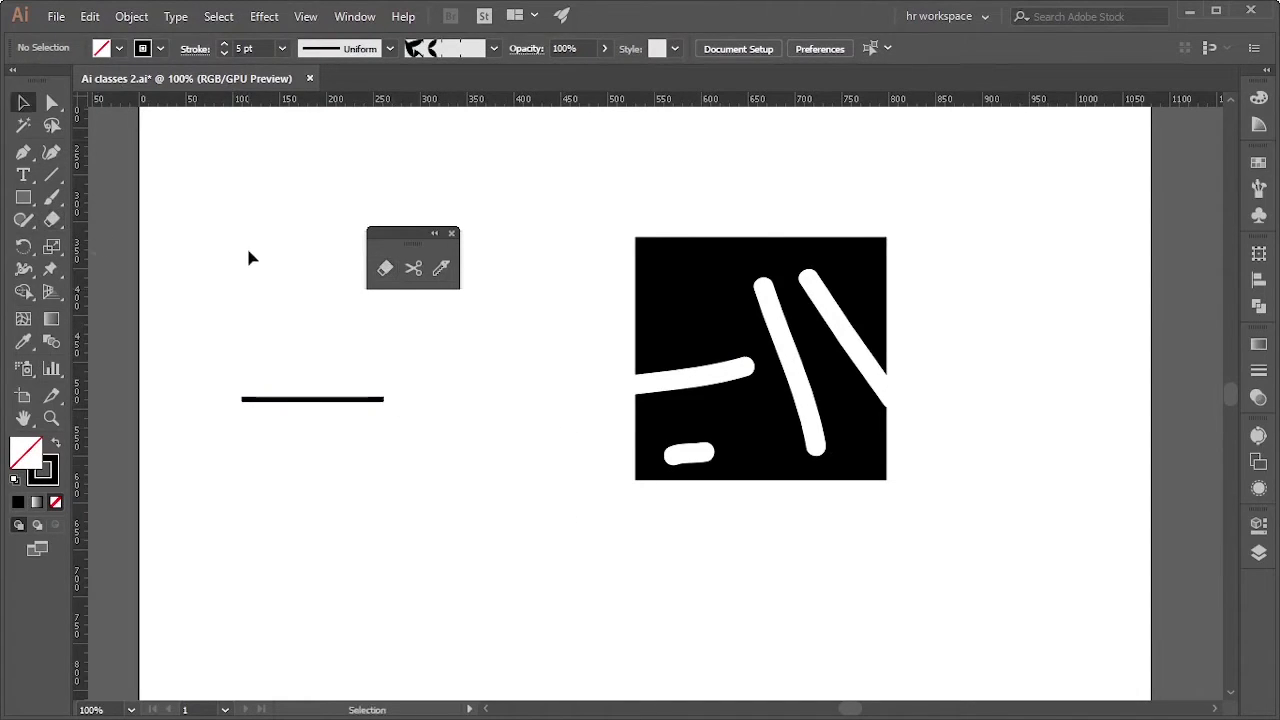
left_click(348, 408)
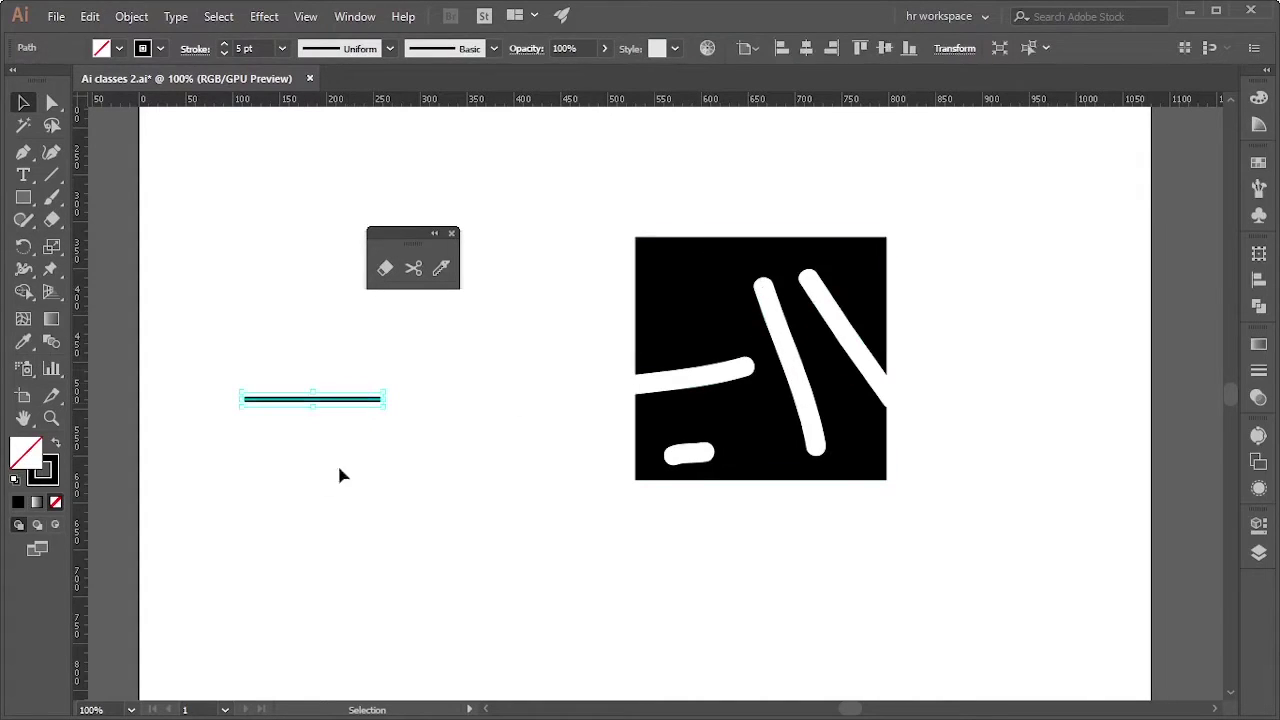
left_click(385, 268)
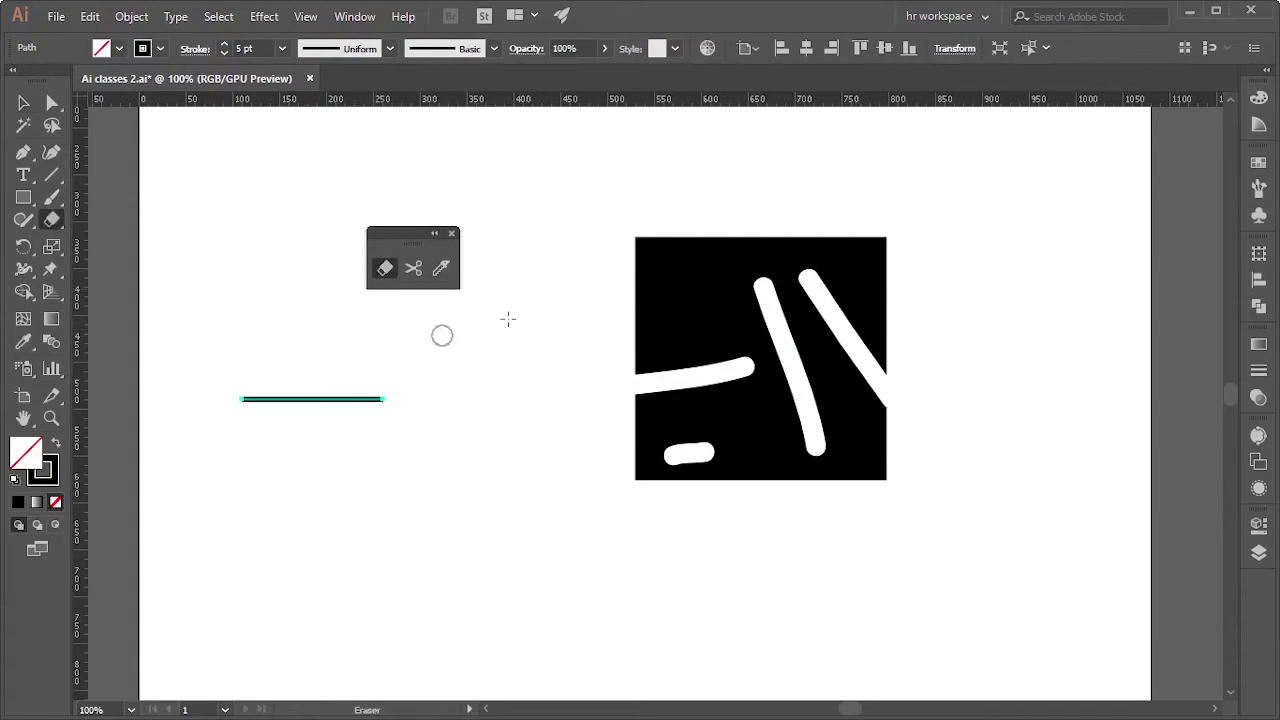
left_click_drag(558, 298, 740, 262)
left_click(23, 103)
Erase a new cut across the square's top and trim more off the line's right end
left_click(470, 392)
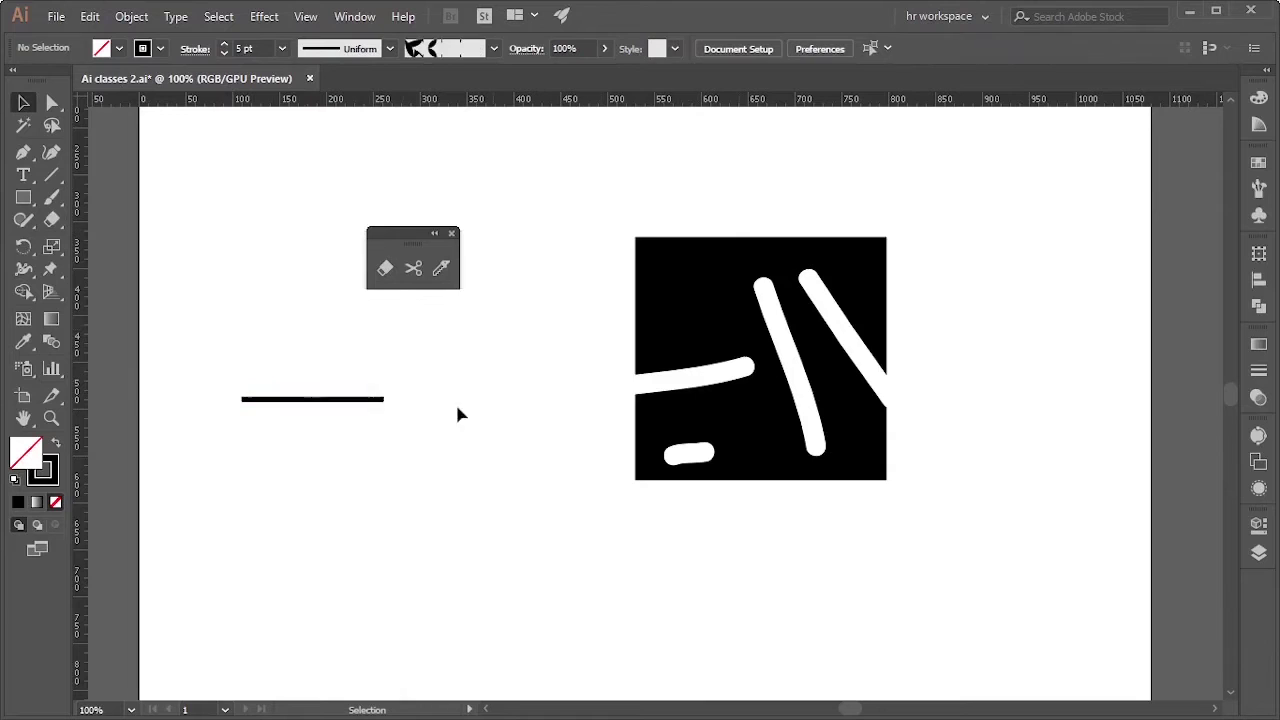
left_click(385, 268)
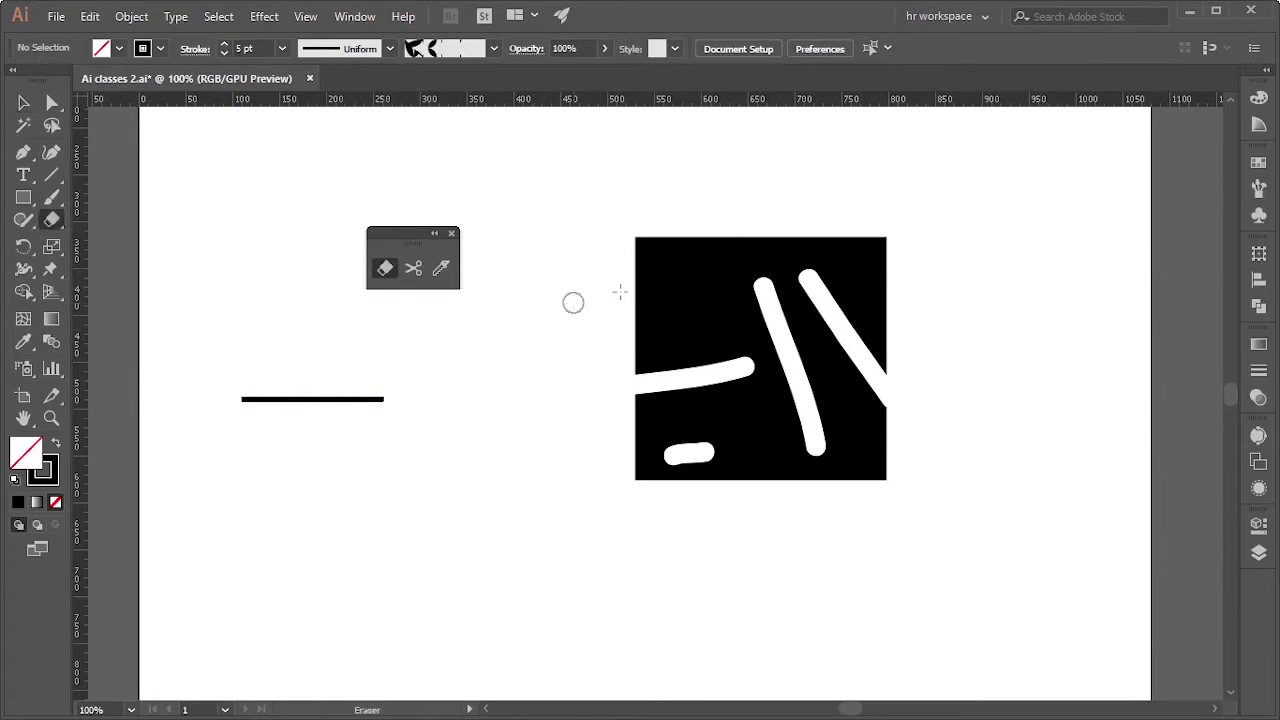
left_click_drag(571, 300, 725, 268)
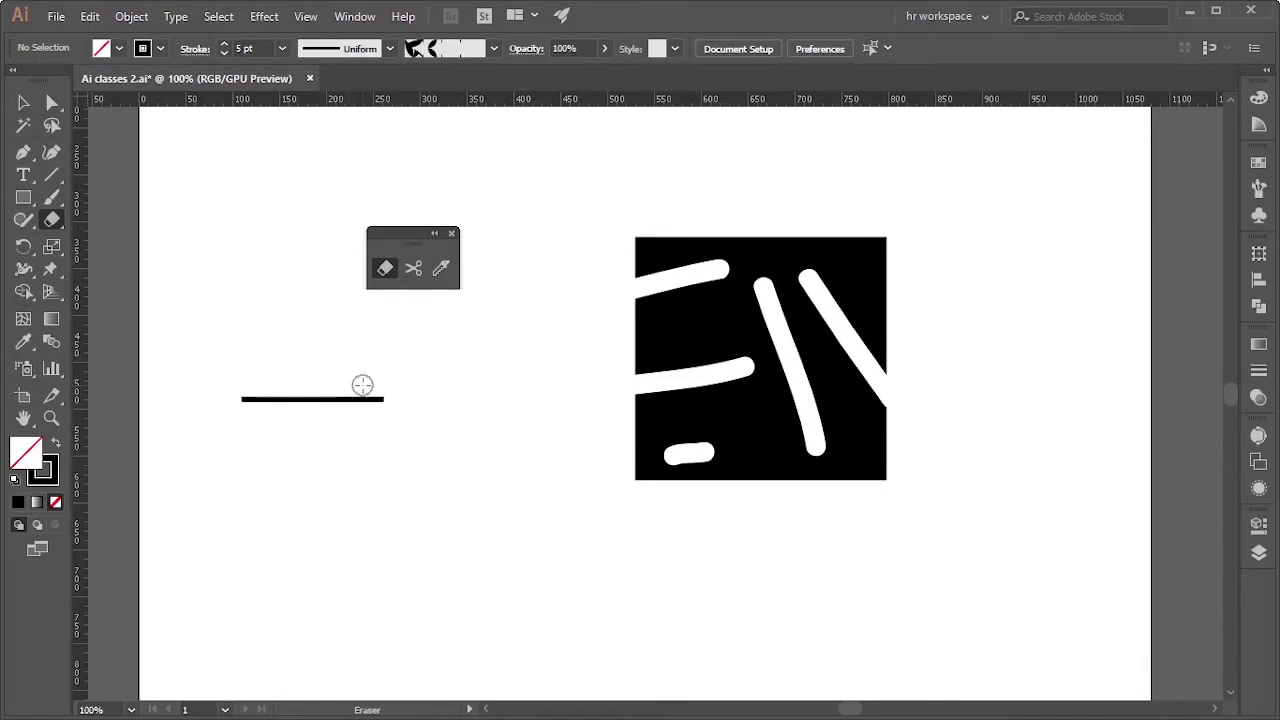
left_click_drag(400, 397, 304, 399)
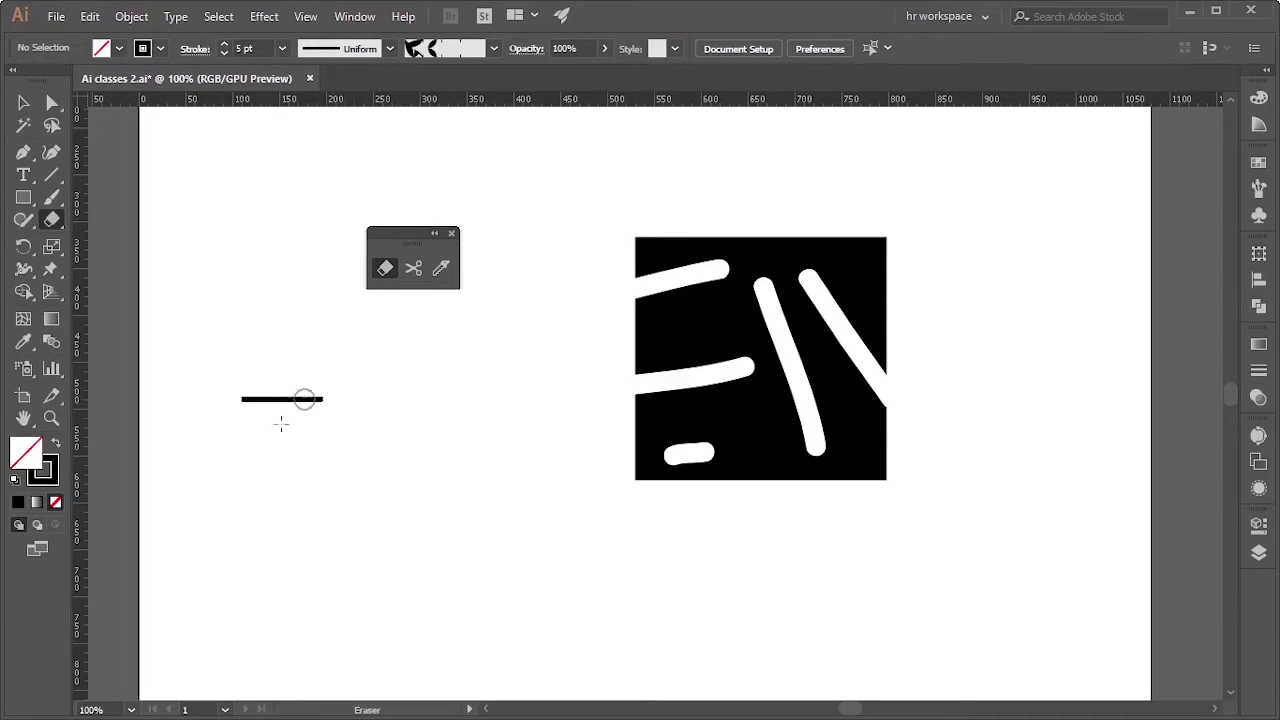
key("v")
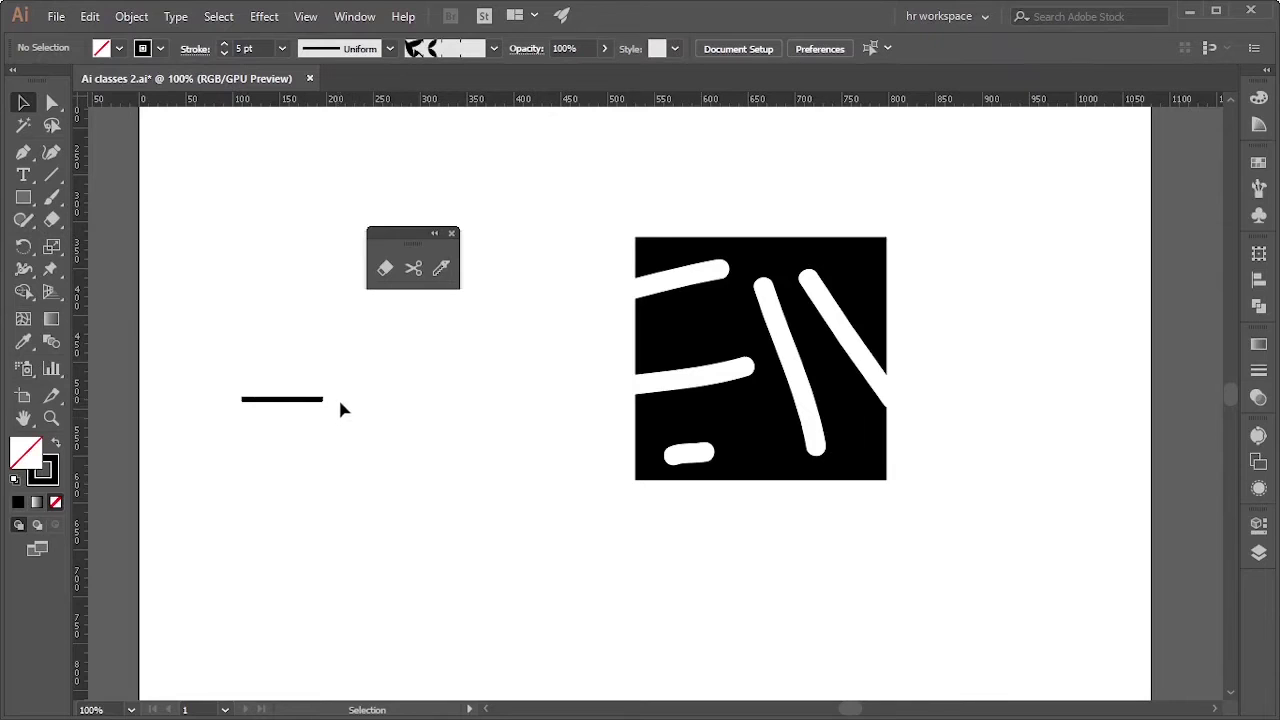
Delete the shortened horizontal line and the erased black square
left_click(294, 398)
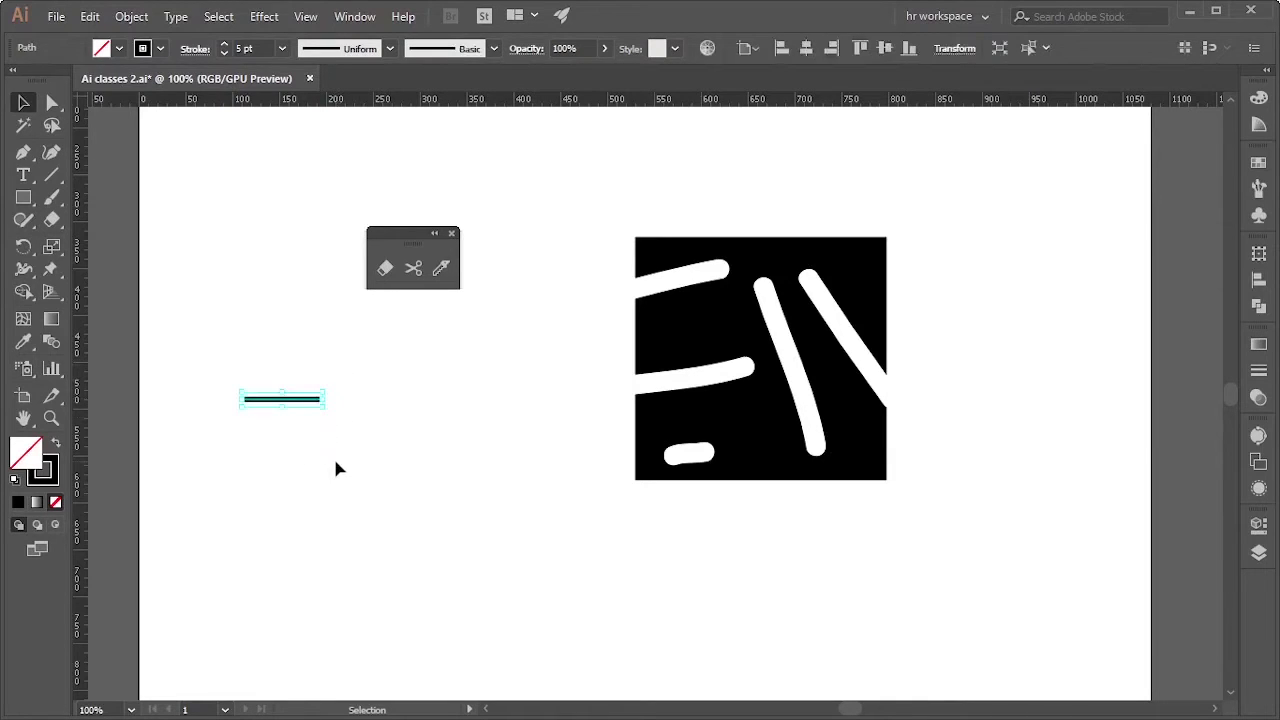
key("Delete")
left_click(703, 346)
key("Delete")
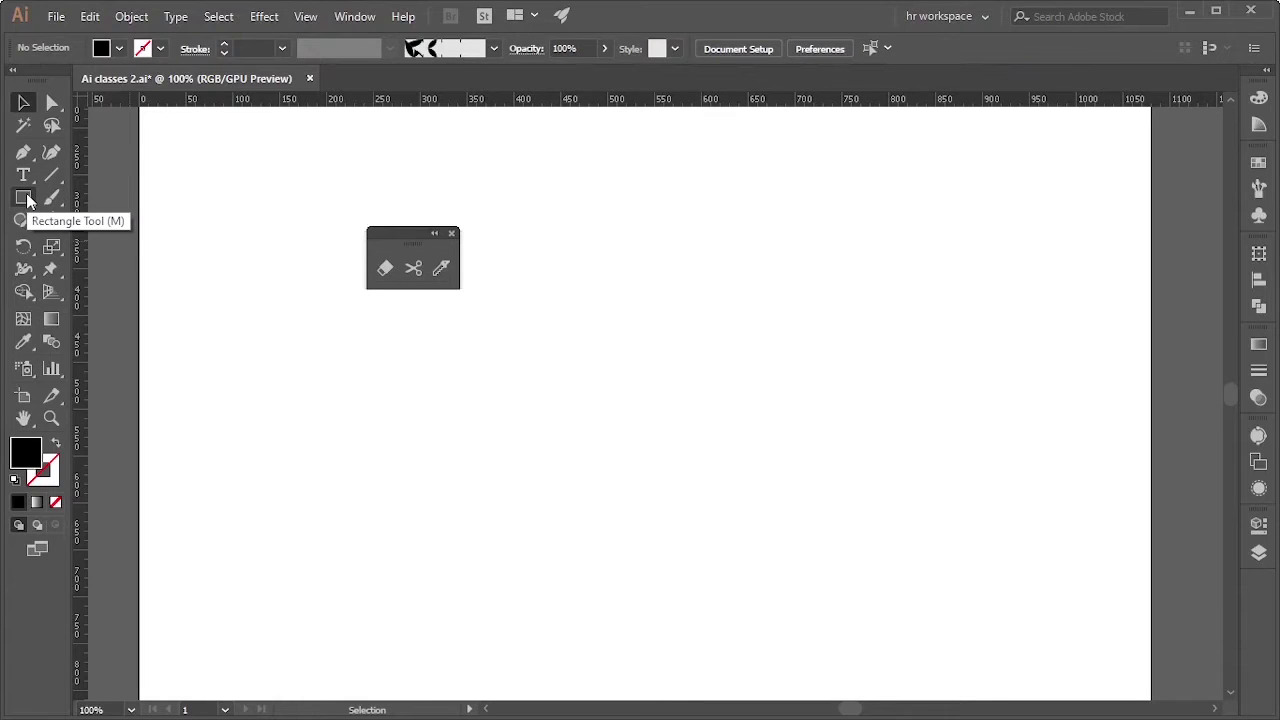
Draw a horizontal line across the artboard with a 2 pt stroke
left_click(52, 174)
left_click_drag(338, 410, 609, 410)
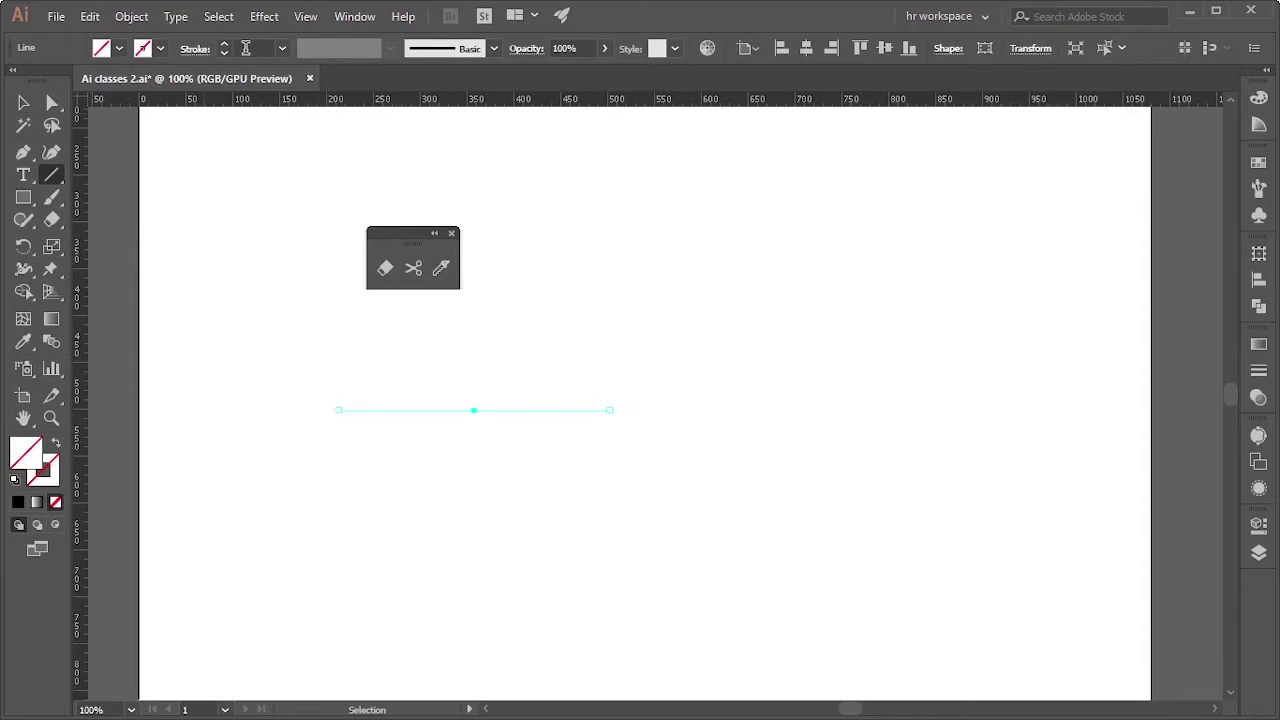
type("2")
key("Return")
Cut the line in two with Scissors and drag the left piece down and left
left_click(413, 268)
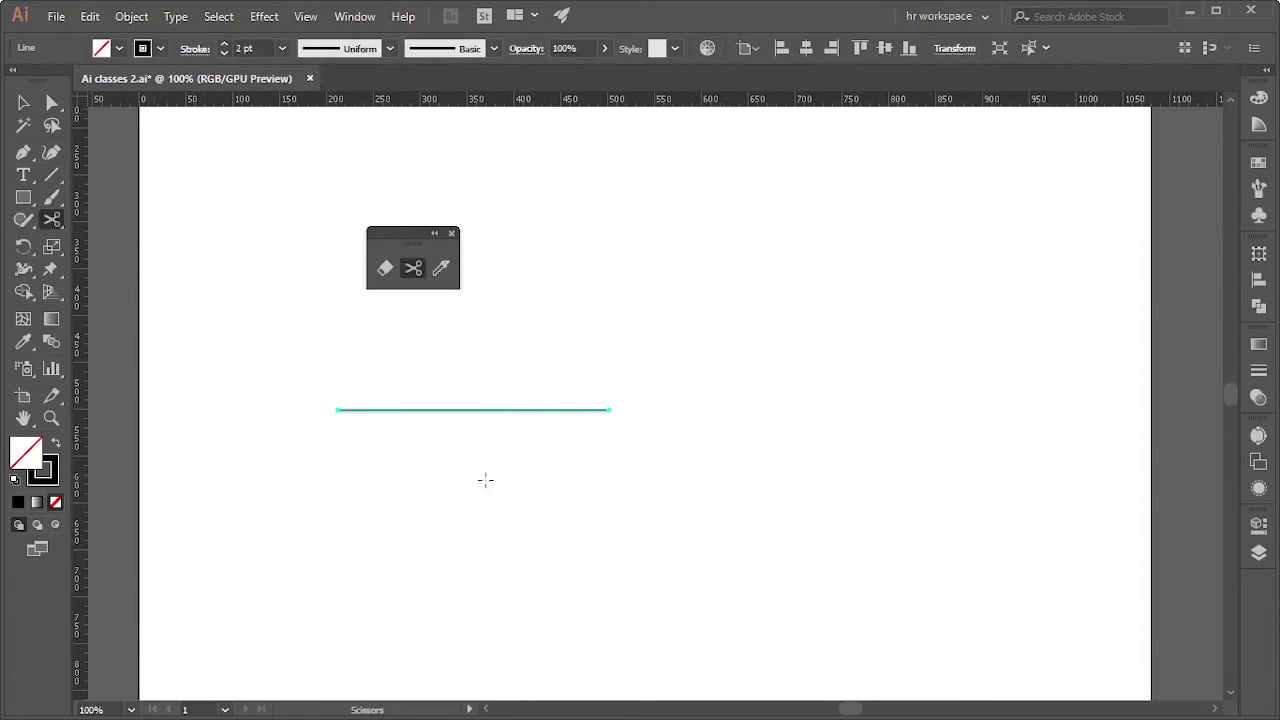
scroll(485, 480, "up", 3)
key("plus")
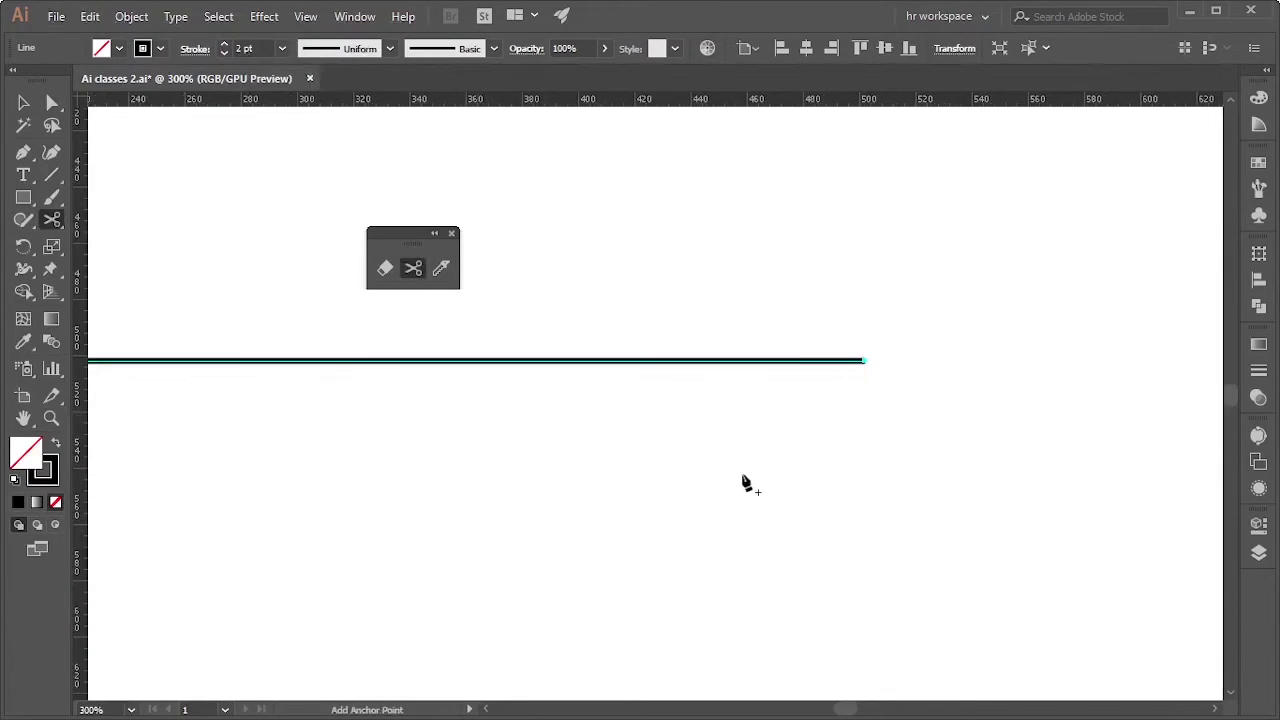
scroll(745, 484, "down", 1)
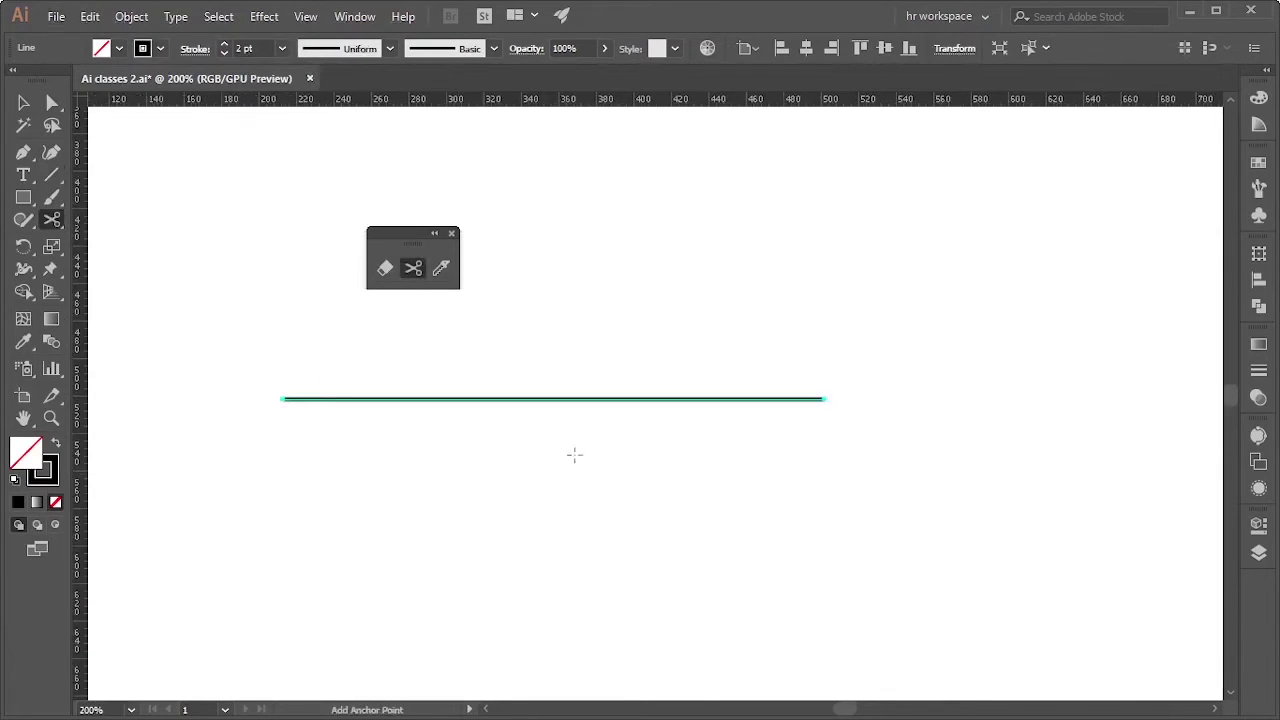
left_click(639, 400)
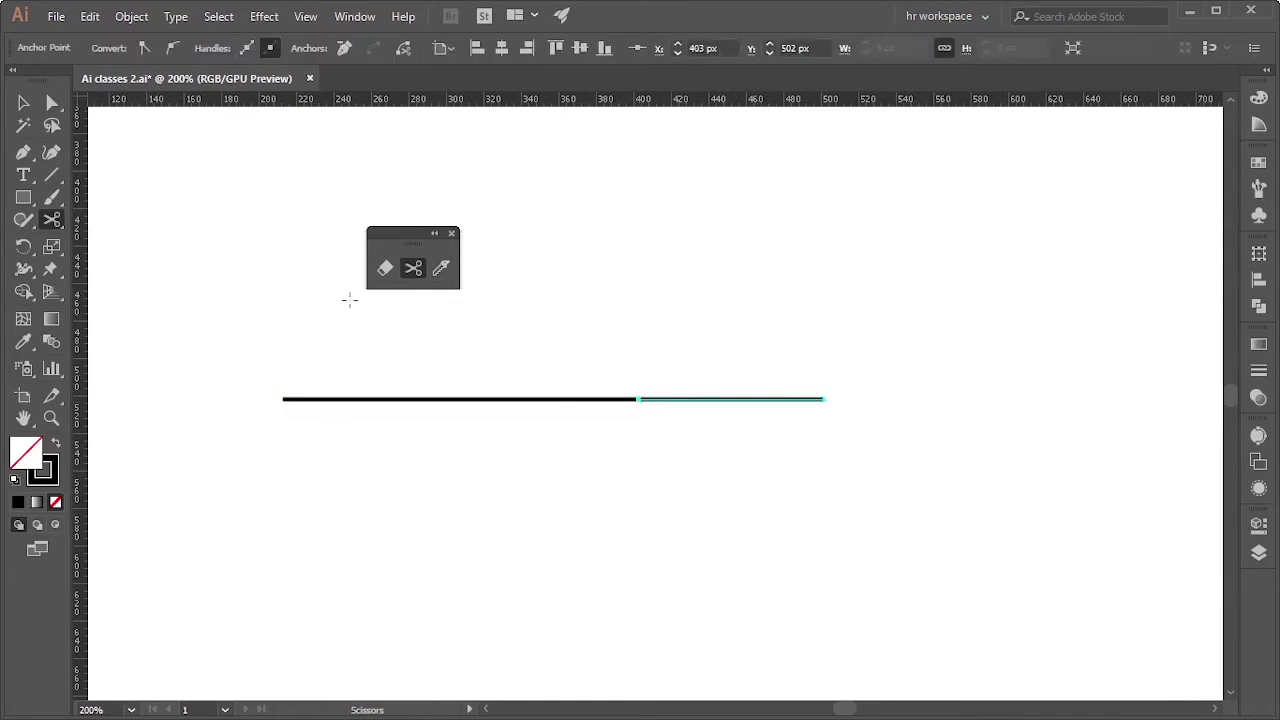
left_click(22, 102)
left_click(155, 187)
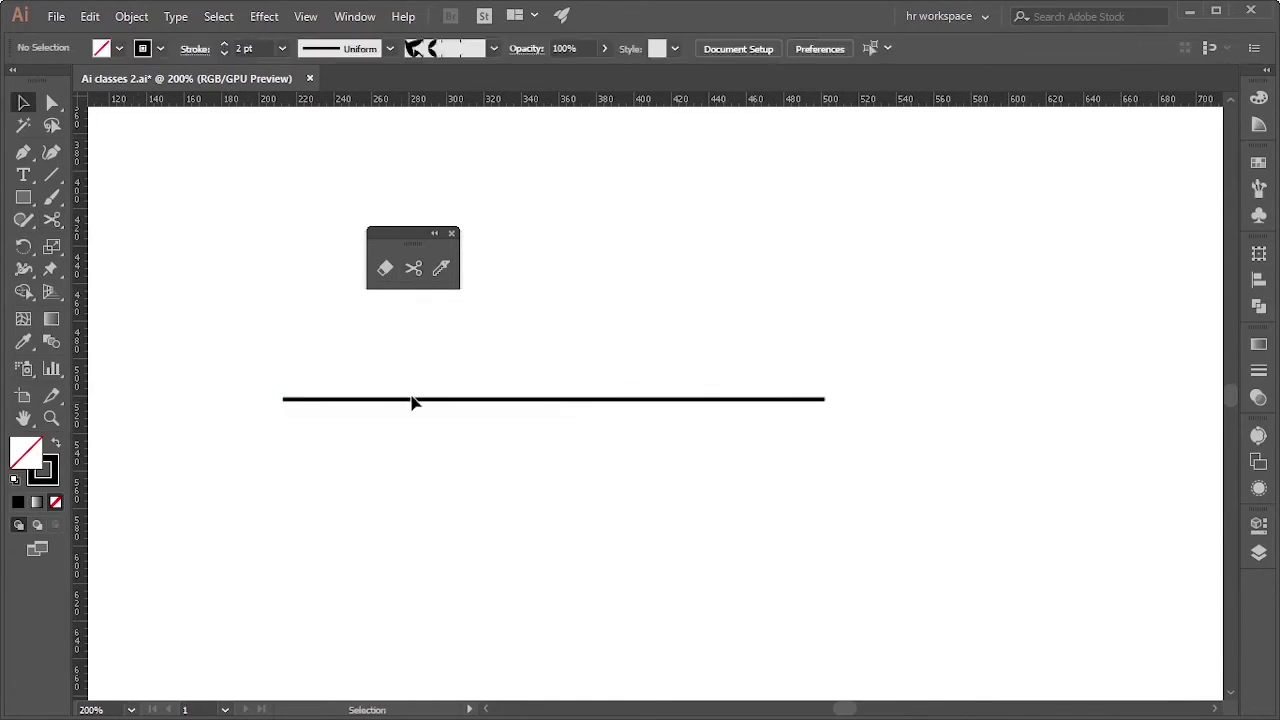
left_click(415, 400)
left_click_drag(415, 400, 373, 492)
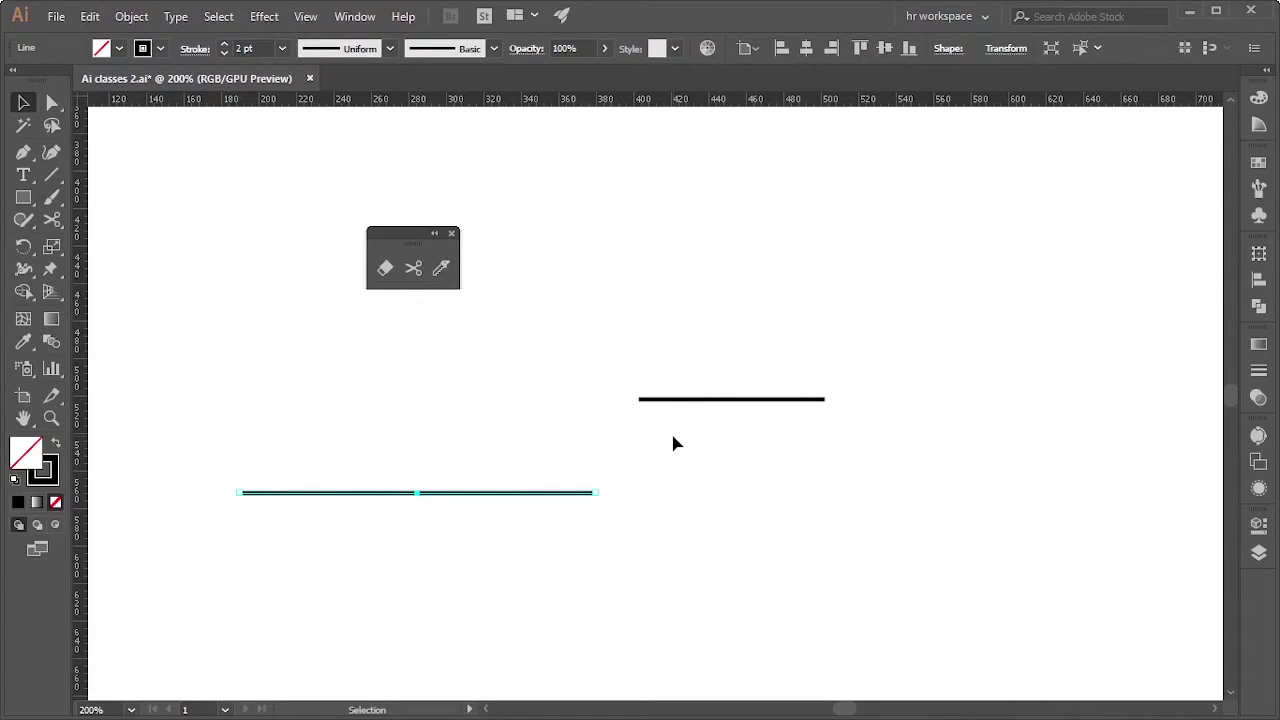
Undo the move and add an anchor point partway along the line with the Pen
key("ctrl+z")
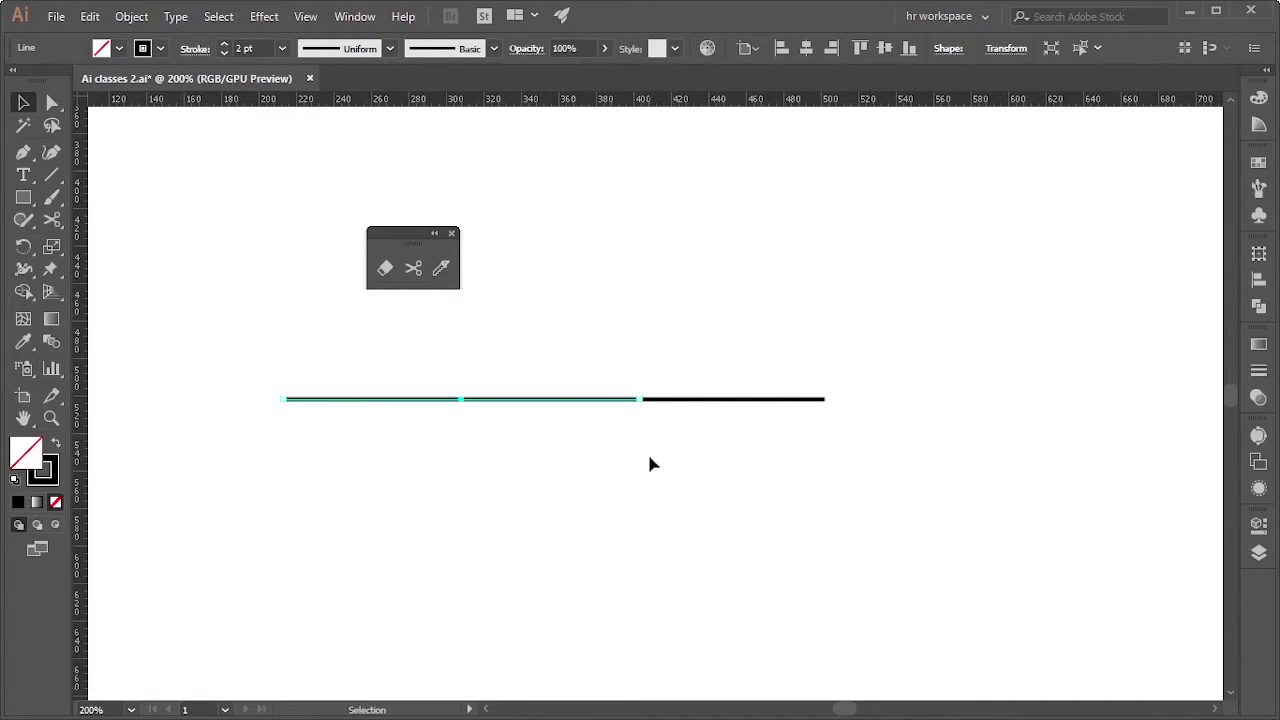
left_click(23, 152)
left_click(460, 399)
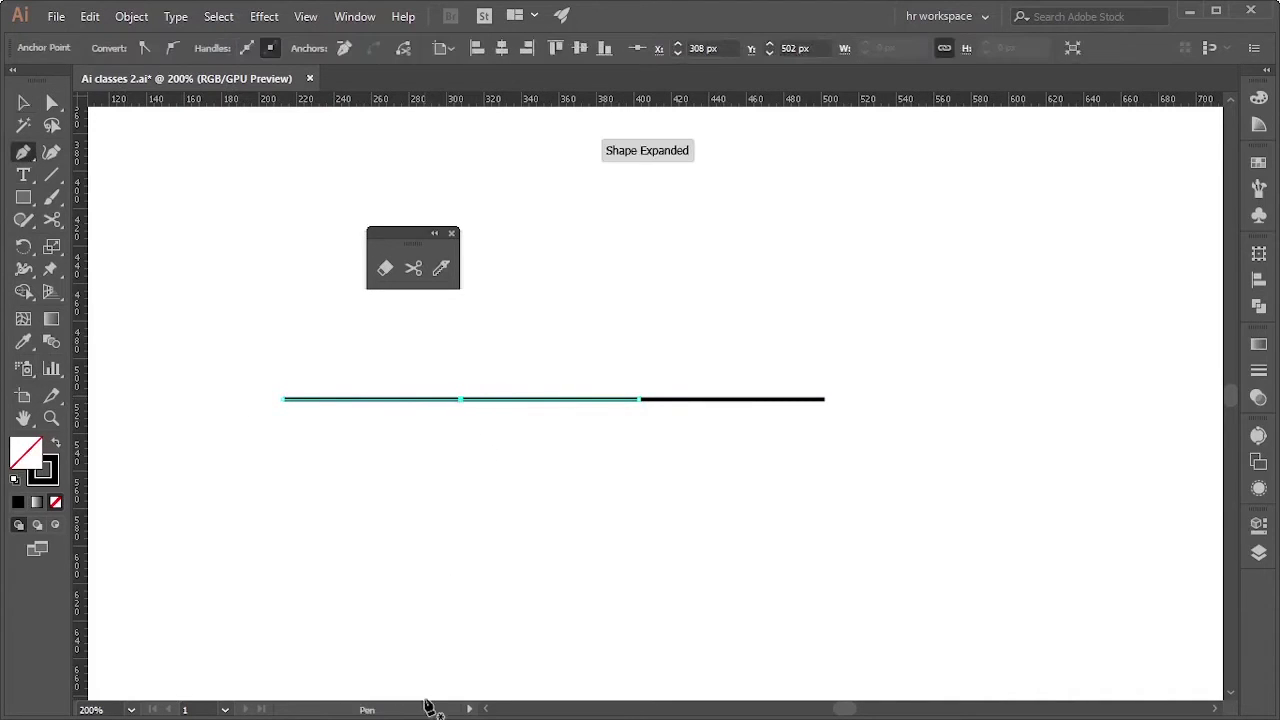
left_click(23, 103)
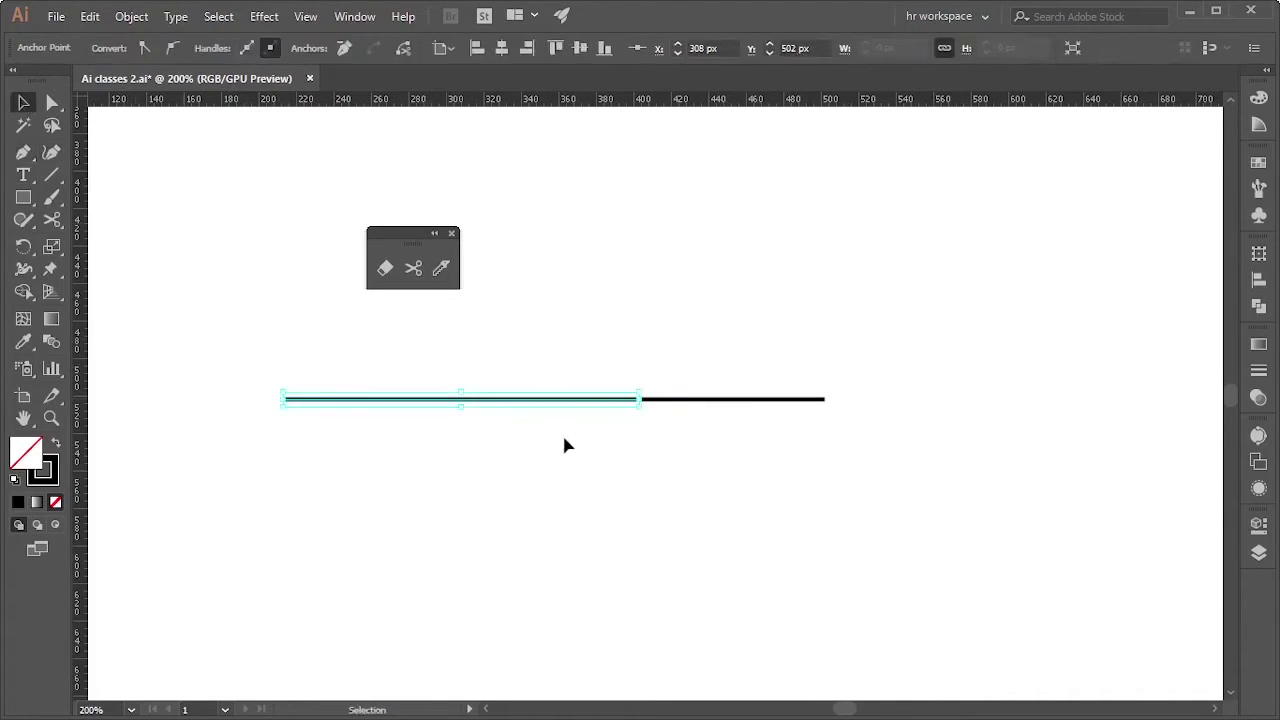
Cut at the new anchor, then move the left piece lower and the middle piece up
left_click(413, 268)
scroll(457, 414, "up", 2)
scroll(443, 375, "up", 1)
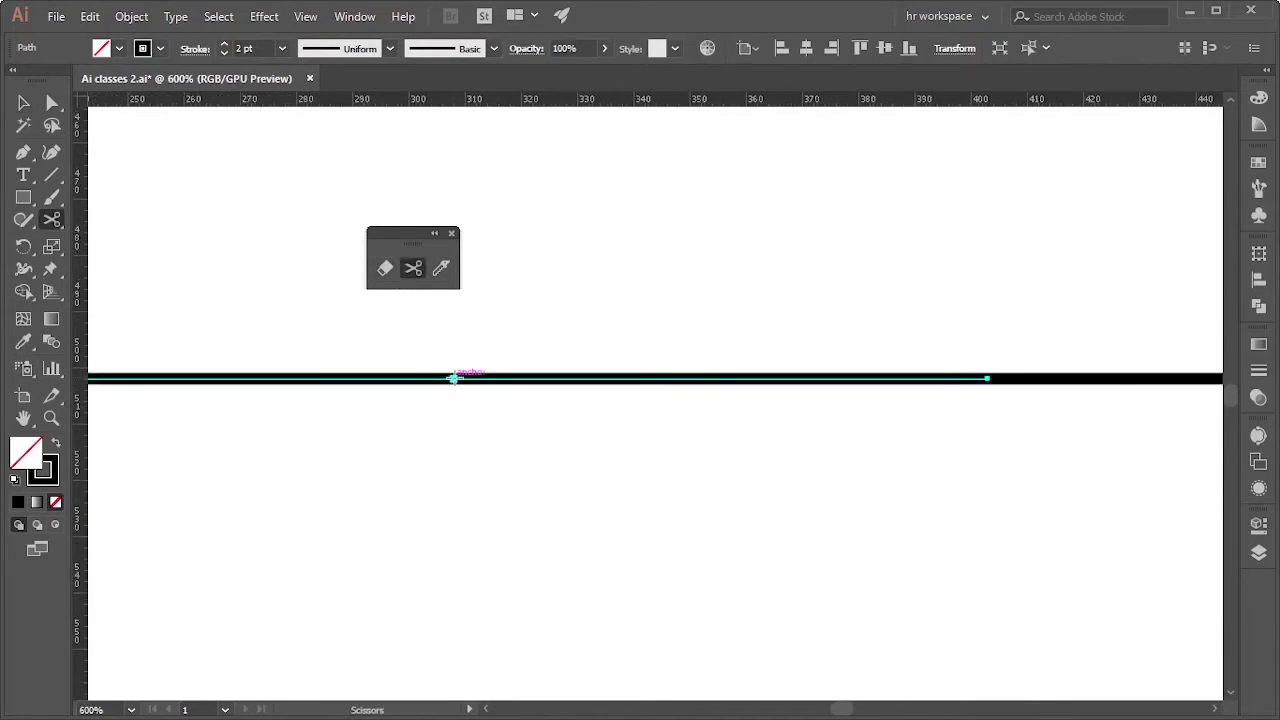
left_click(452, 378)
left_click(23, 102)
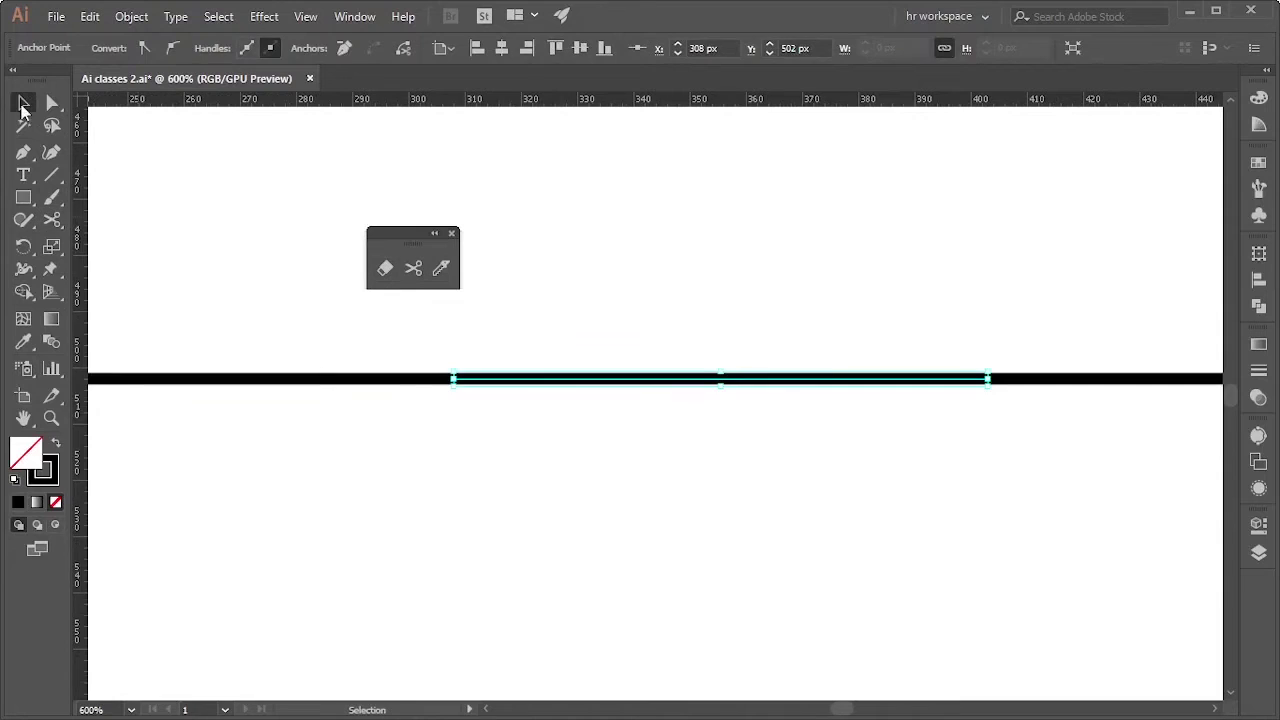
left_click(510, 541)
scroll(510, 541, "down", 1)
scroll(510, 541, "down", 1)
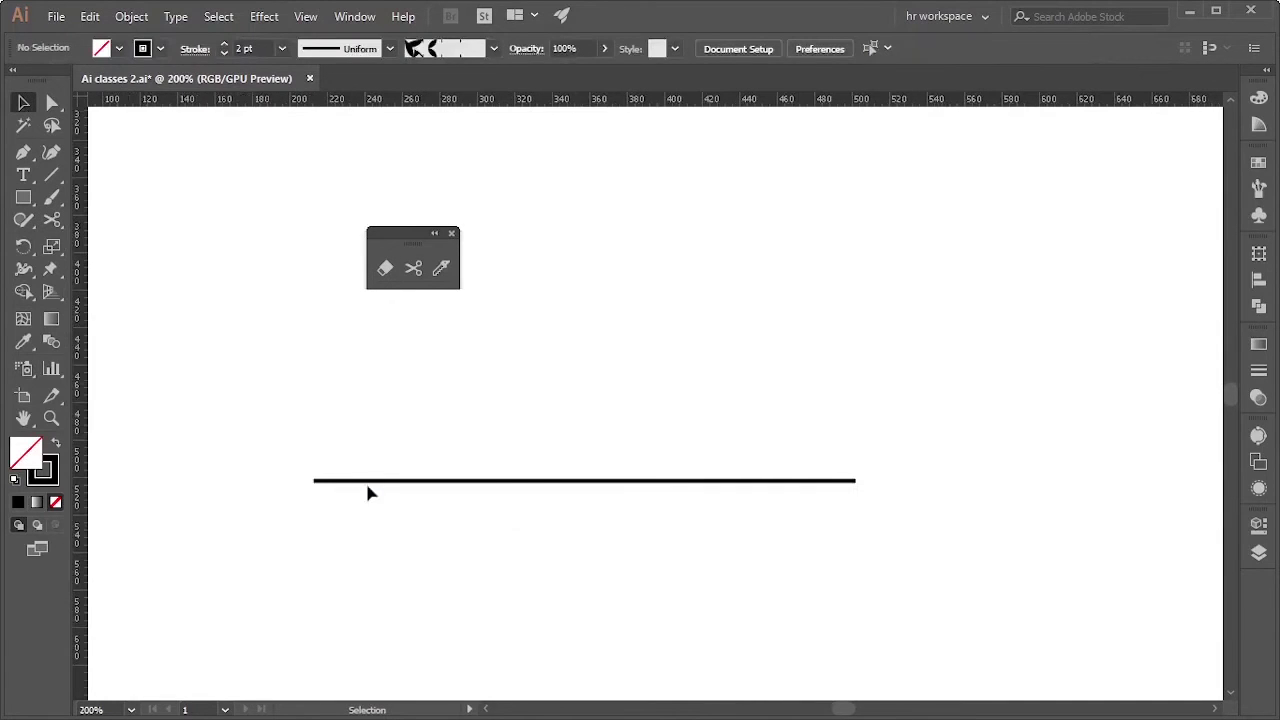
left_click_drag(370, 485, 356, 553)
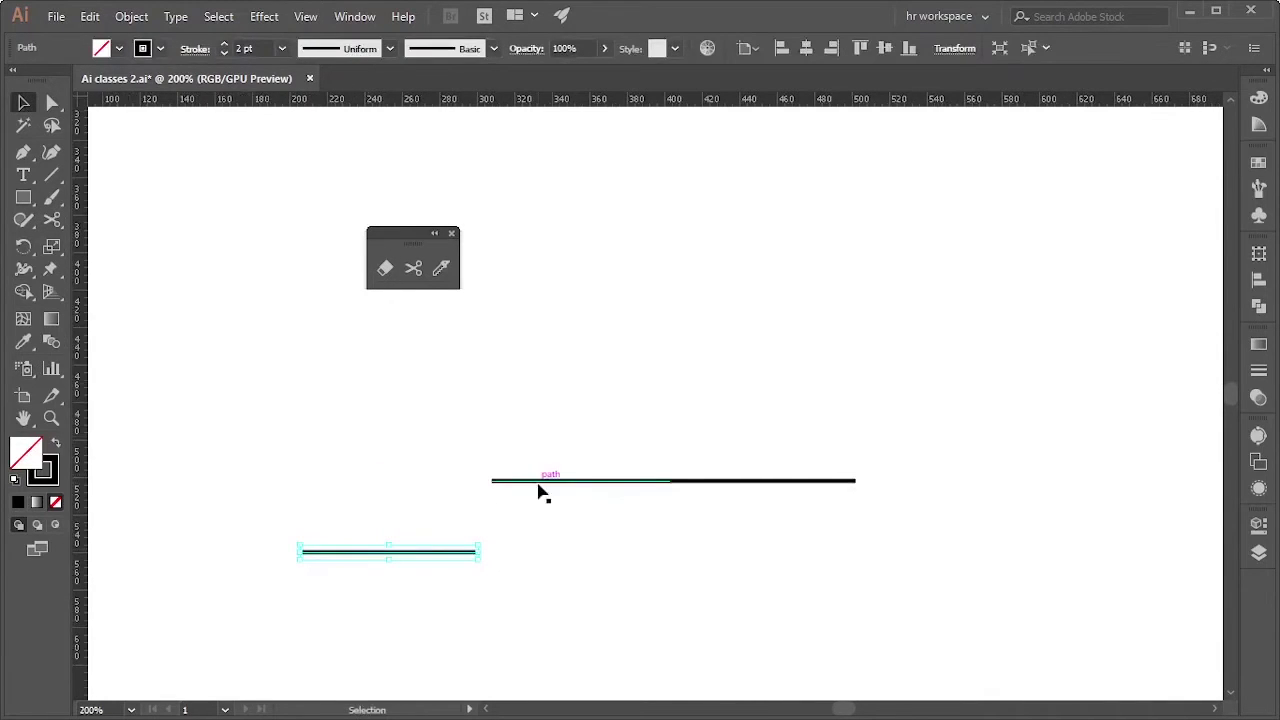
left_click_drag(539, 489, 541, 337)
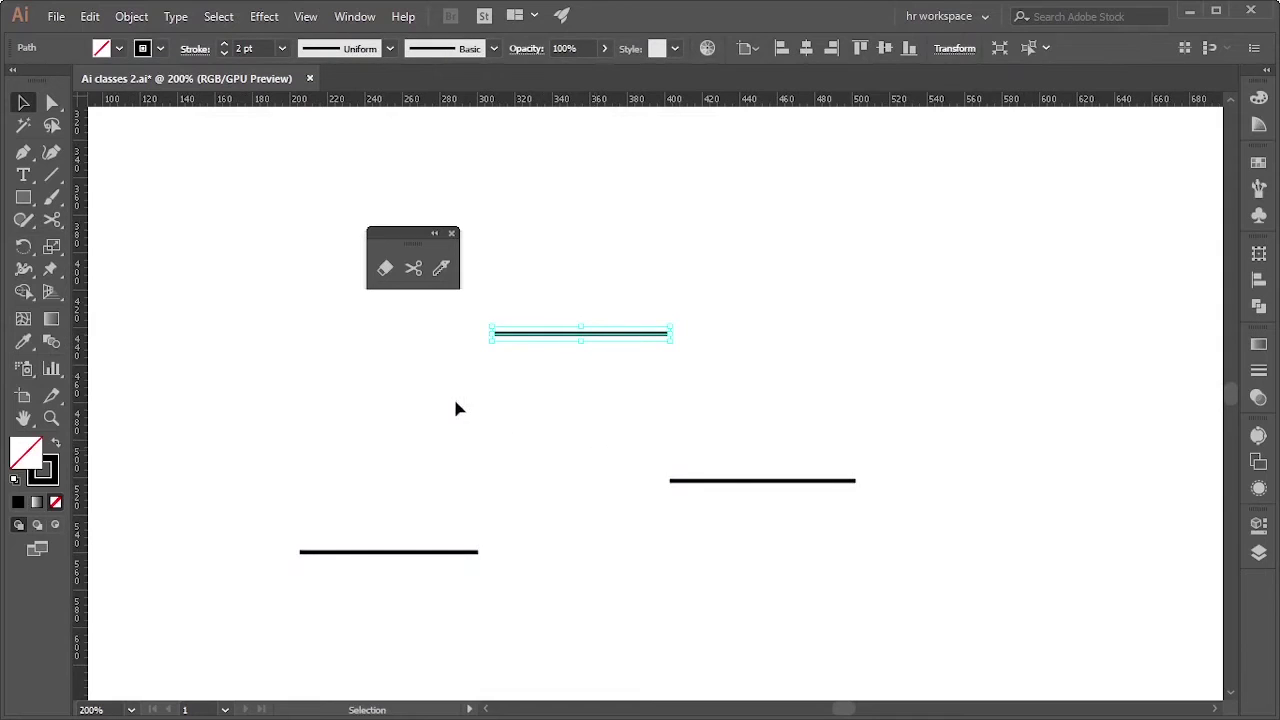
Draw a small rectangle left of the lines with solid black fill and no stroke
left_click(23, 197)
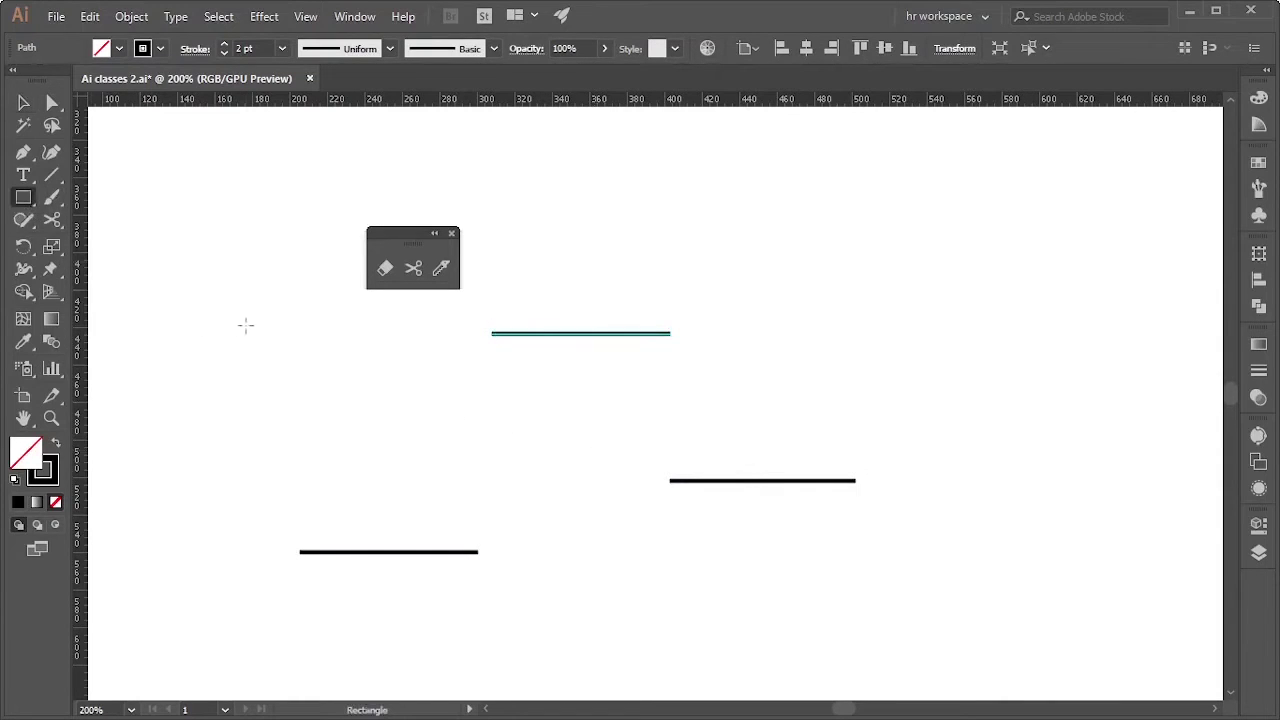
left_click_drag(211, 307, 312, 395)
left_click(57, 444)
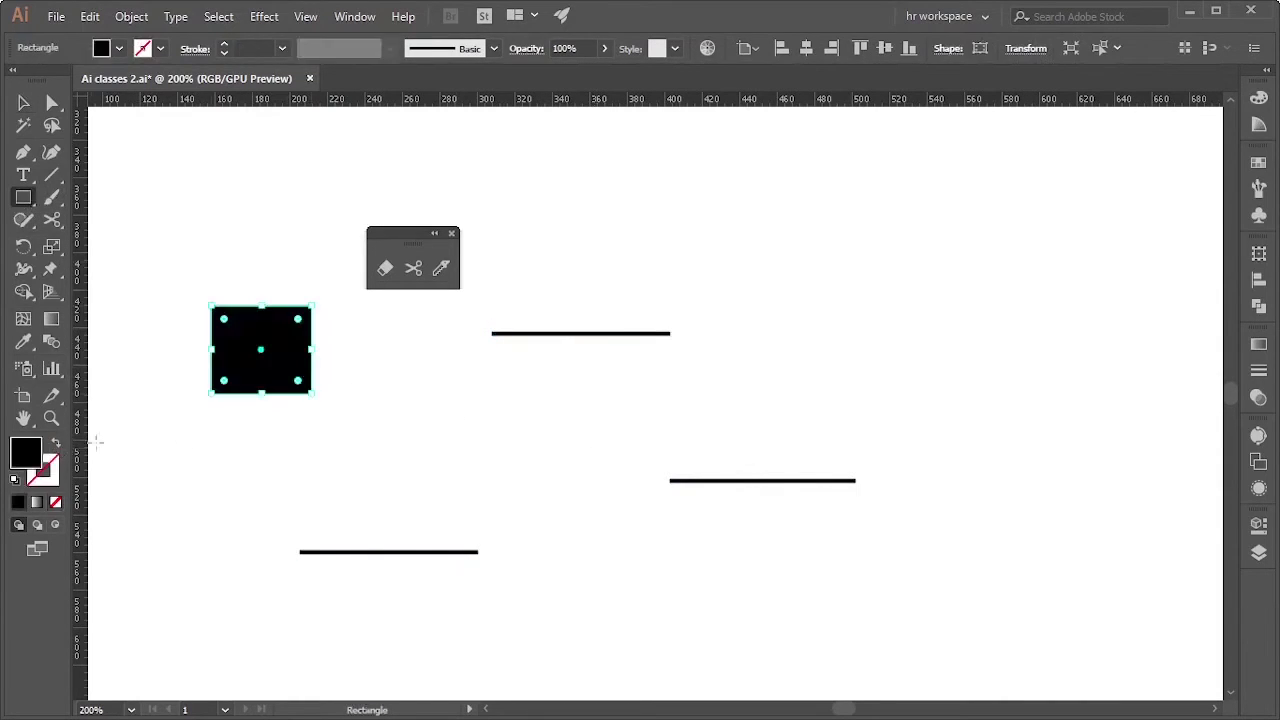
Try cutting inside the rectangle with Scissors, dismiss the warning, and deselect
left_click(414, 272)
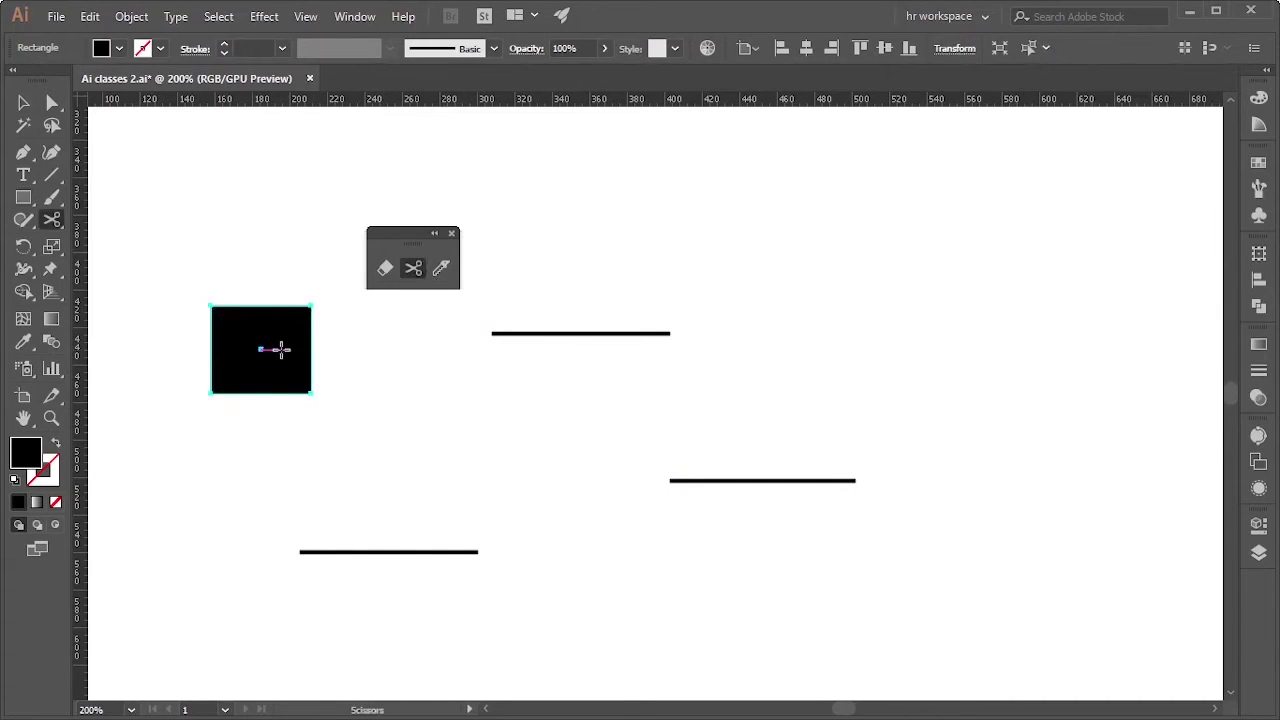
left_click(280, 349)
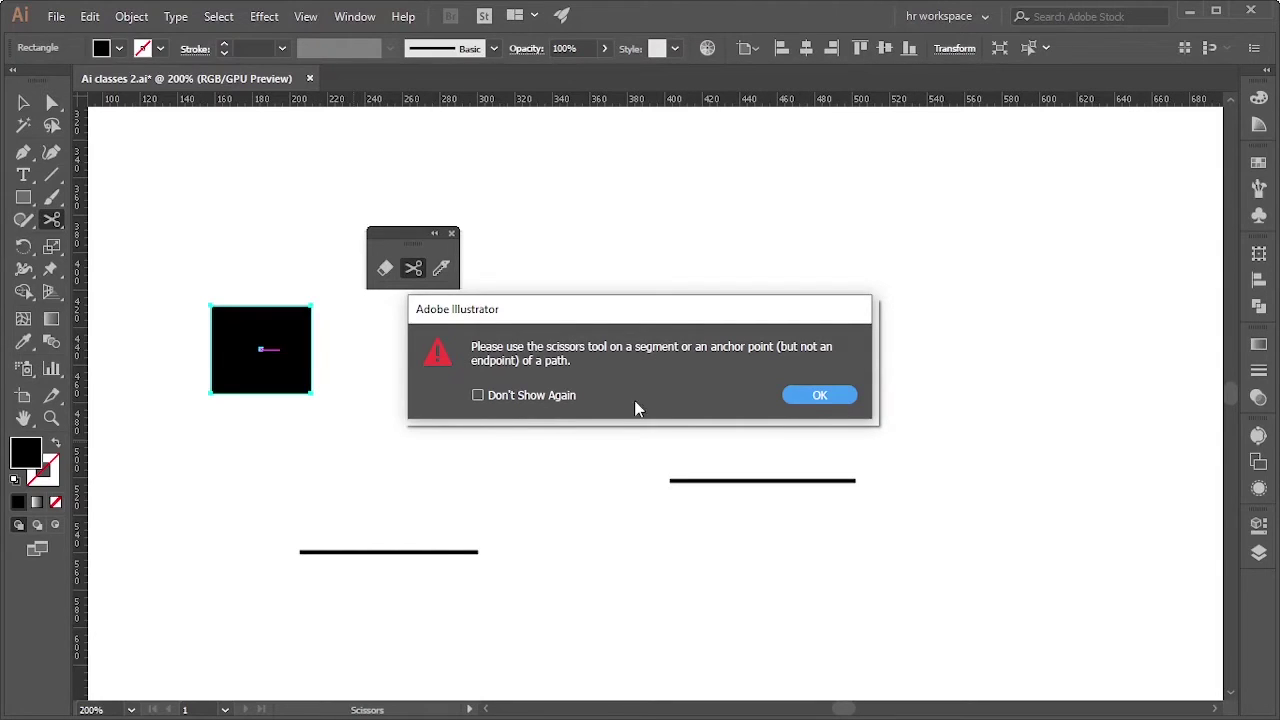
left_click(804, 393)
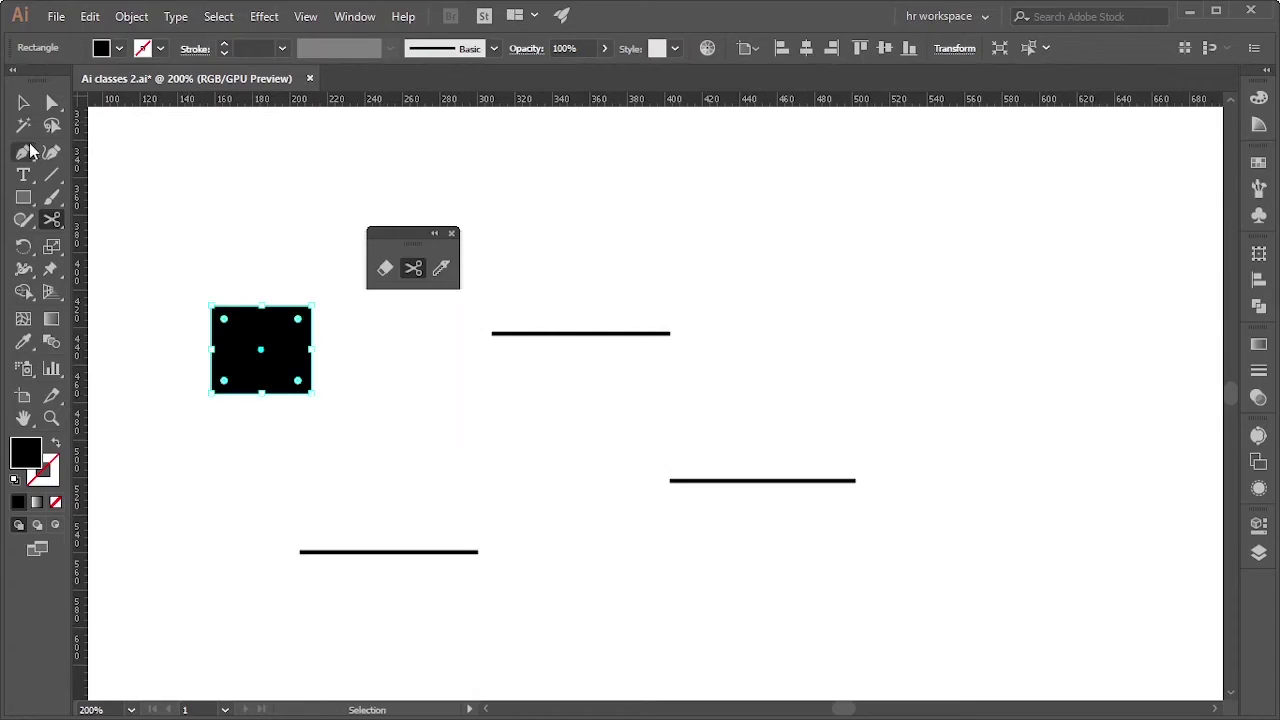
left_click(23, 102)
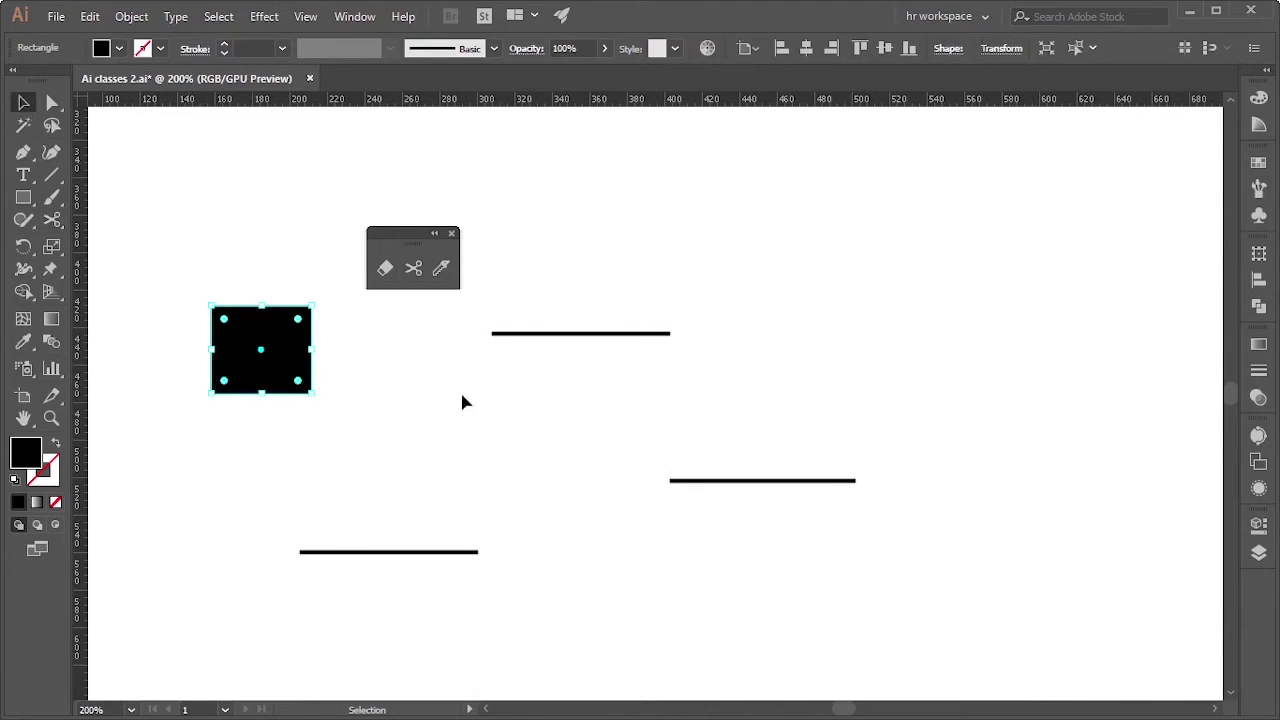
left_click(400, 426)
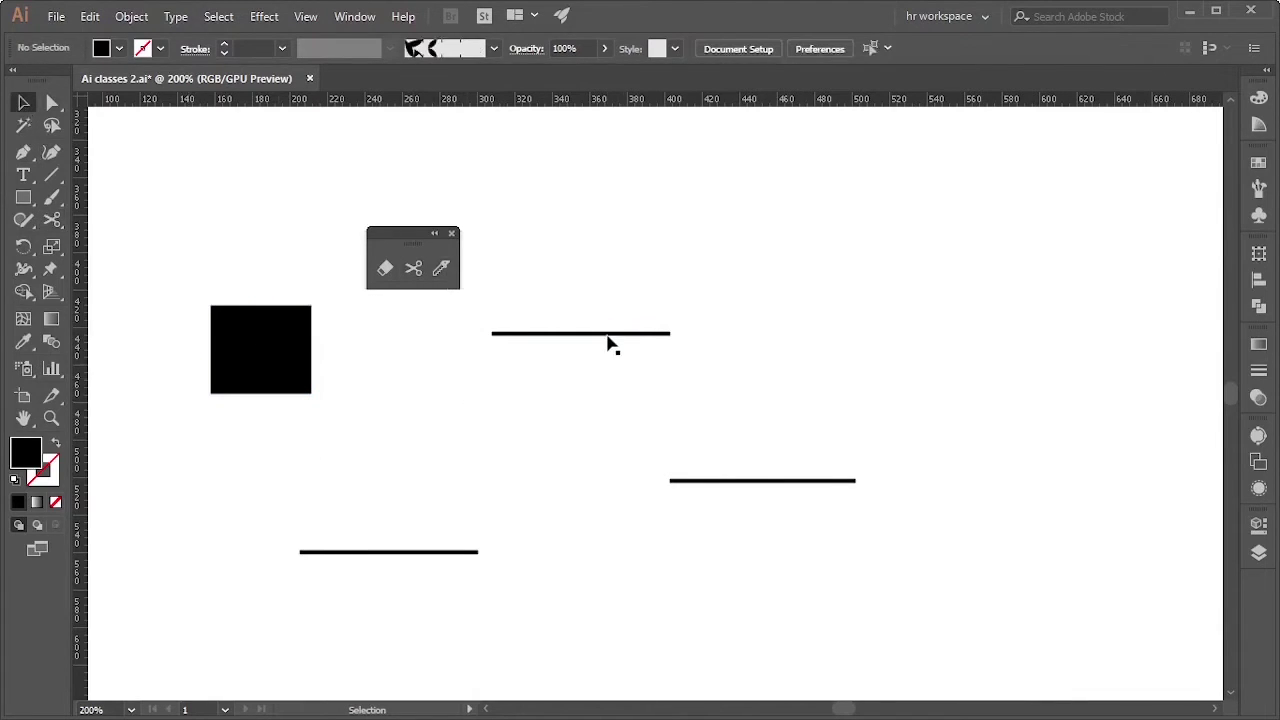
Slice across the black rectangle with a curved Knife cut
left_click(607, 334)
left_click(409, 391)
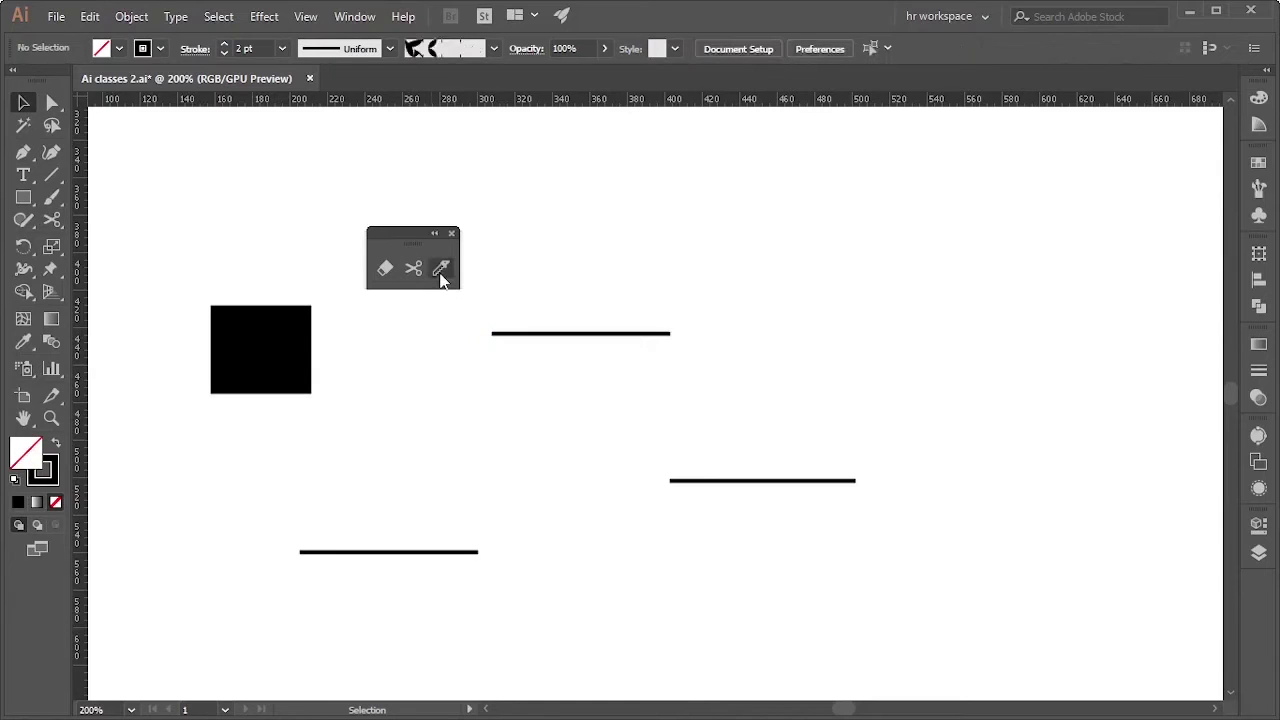
left_click(441, 268)
left_click_drag(193, 346, 337, 366)
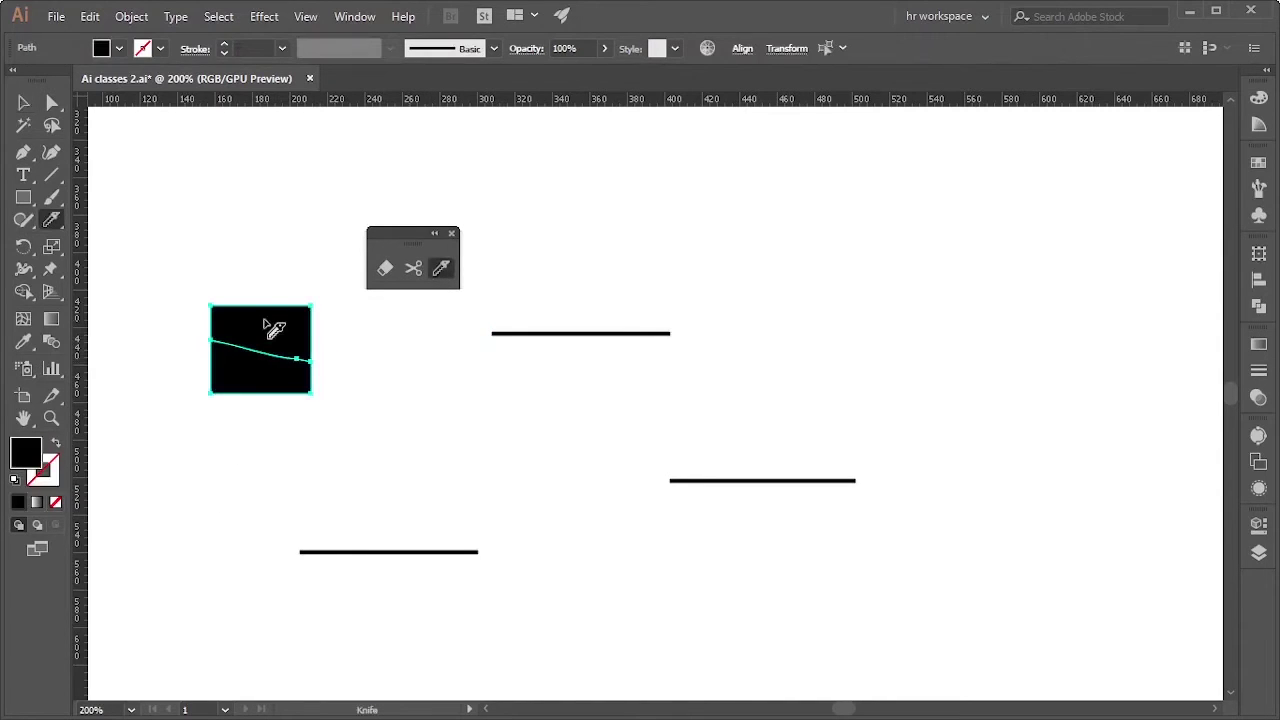
left_click(22, 103)
left_click(340, 300)
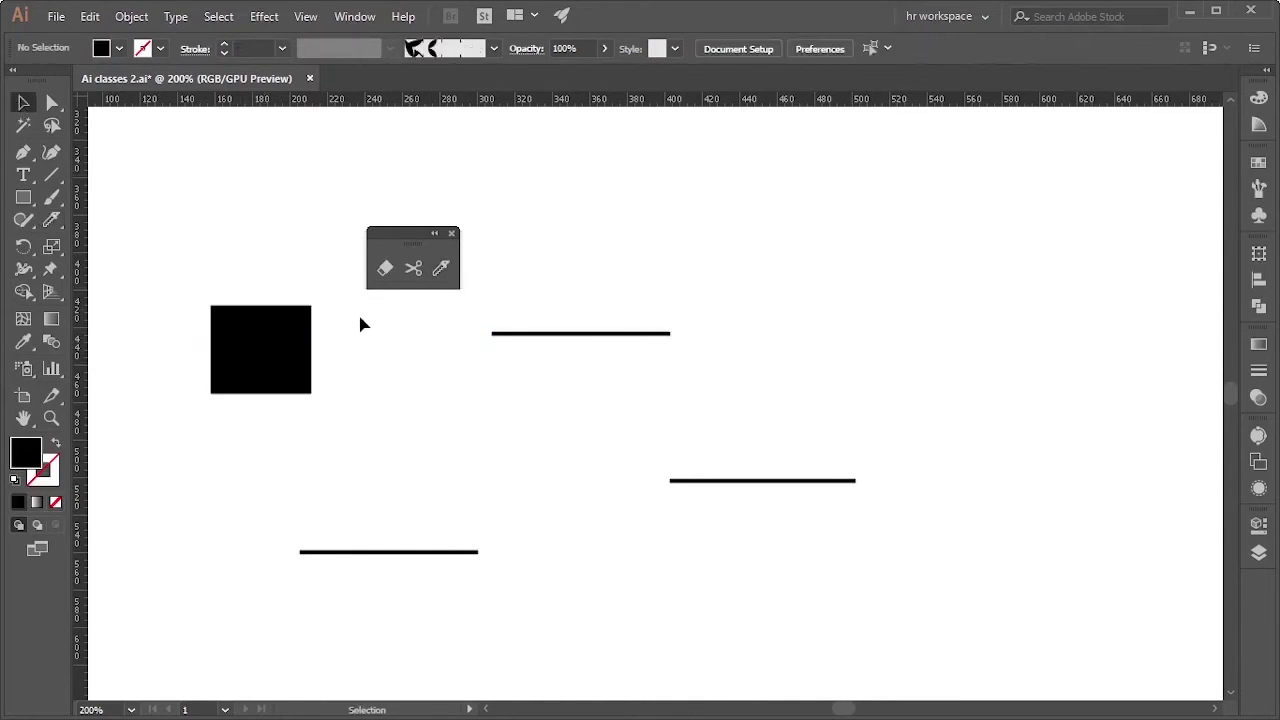
Cut the upper line piece into two with the Scissors
left_click(413, 268)
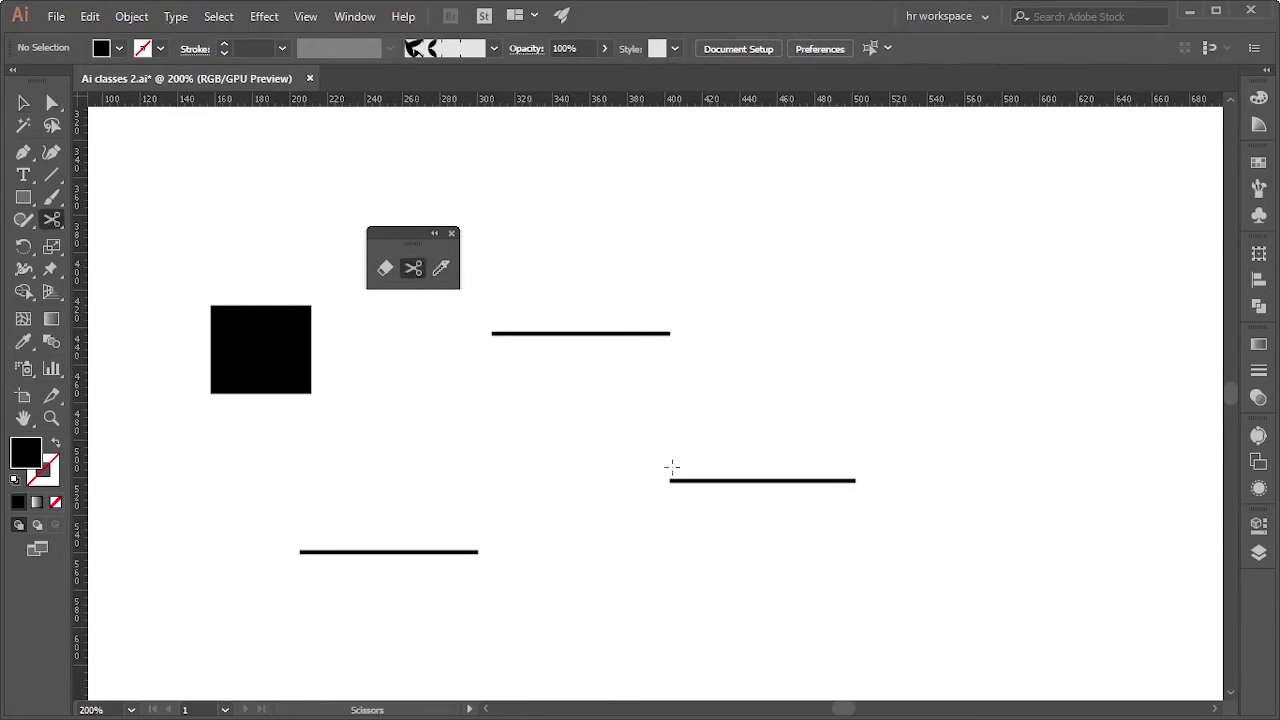
left_click(584, 333)
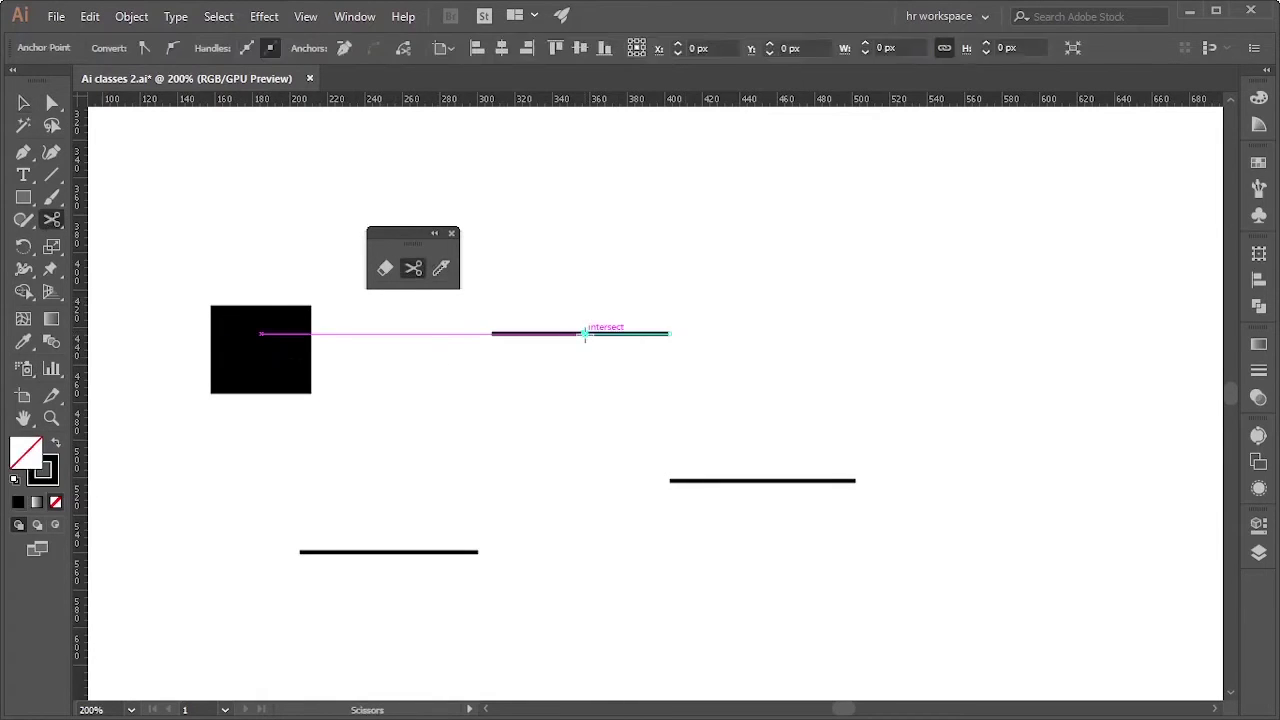
left_click(23, 102)
left_click(395, 404)
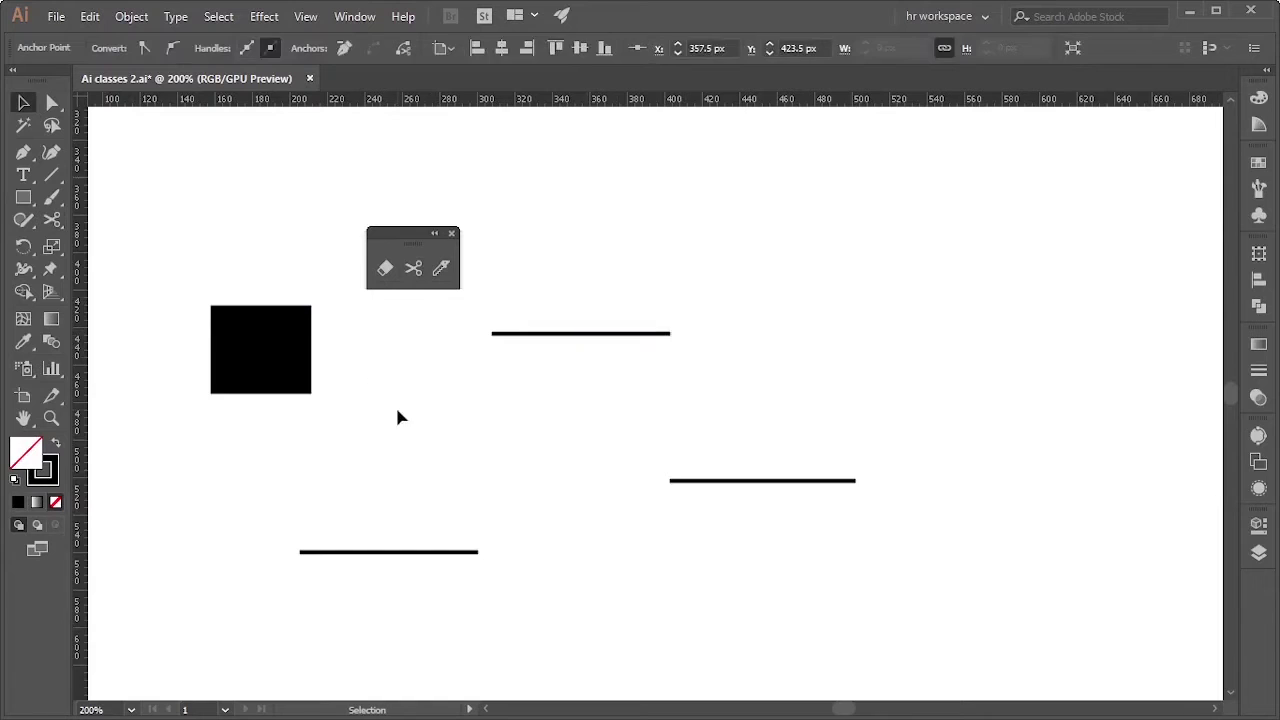
Test-move the square's lower piece down-left, undo it, deselect, and zoom to 600%
scroll(490, 405, "up", 2)
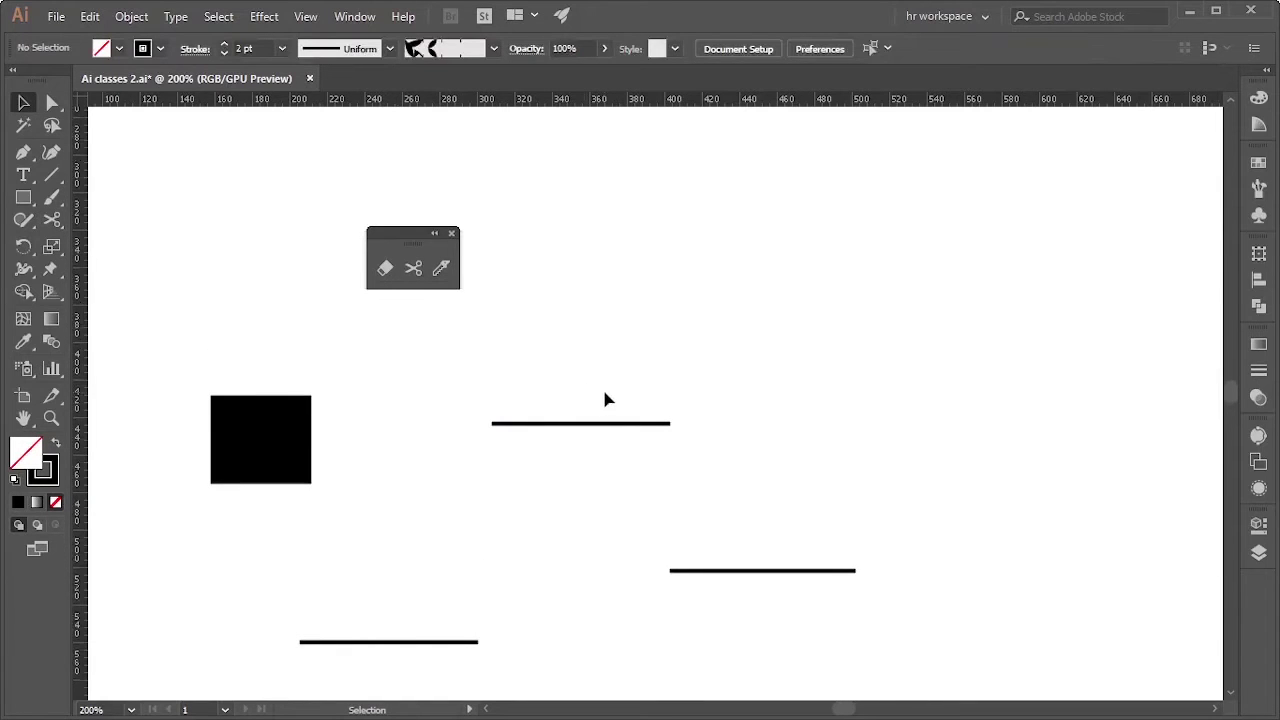
left_click_drag(266, 484, 239, 523)
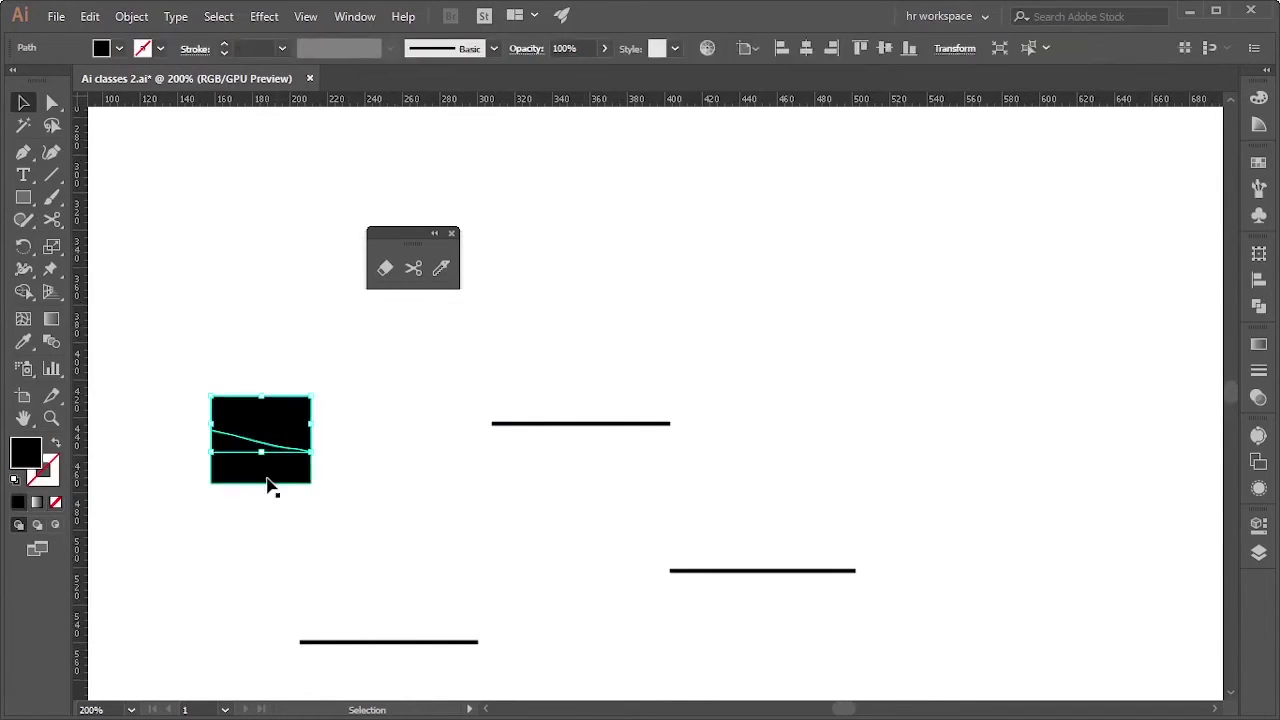
key("a")
key("ctrl+z")
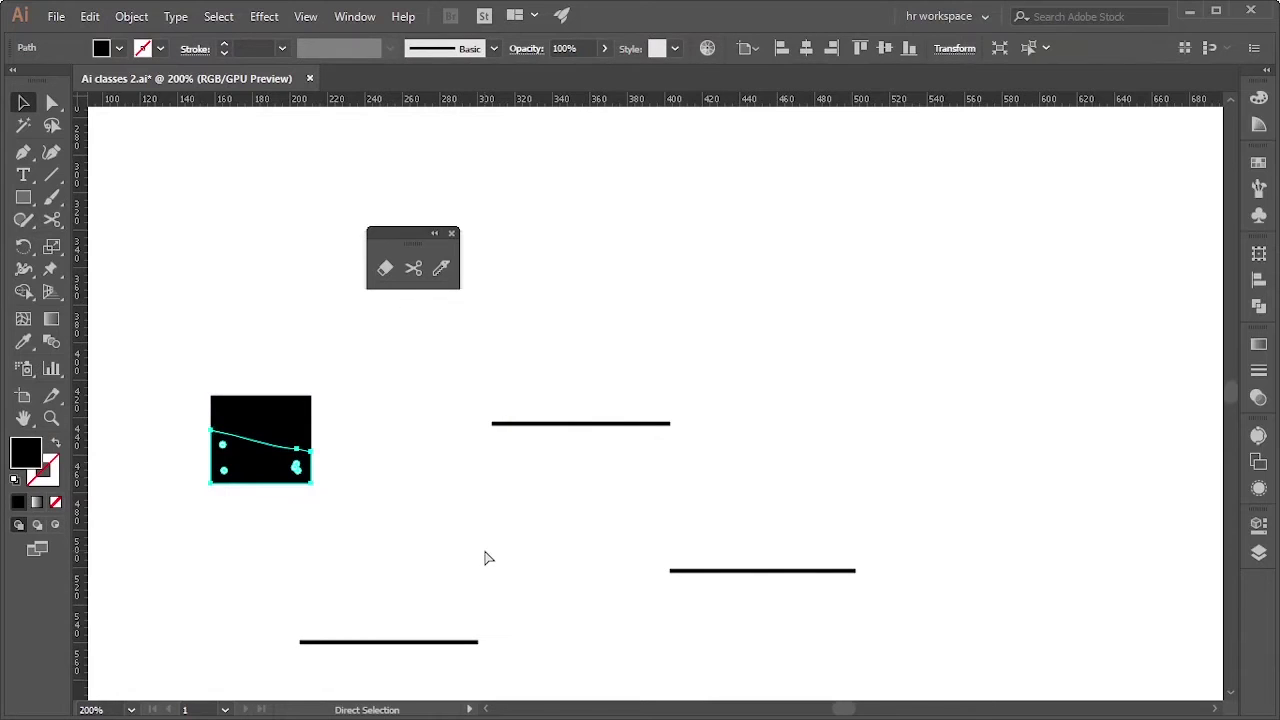
key("v")
left_click(647, 392)
scroll(217, 300, "down", 2)
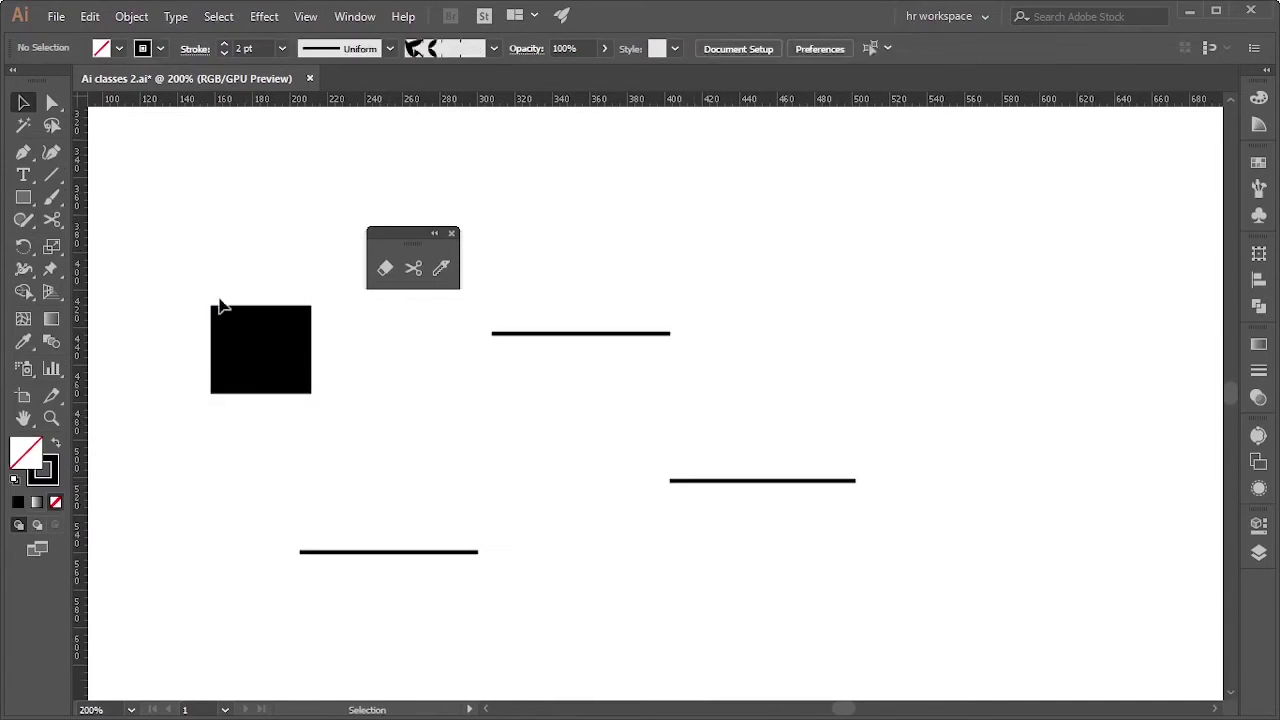
scroll(270, 345, "up", 3)
left_click_drag(523, 409, 732, 485)
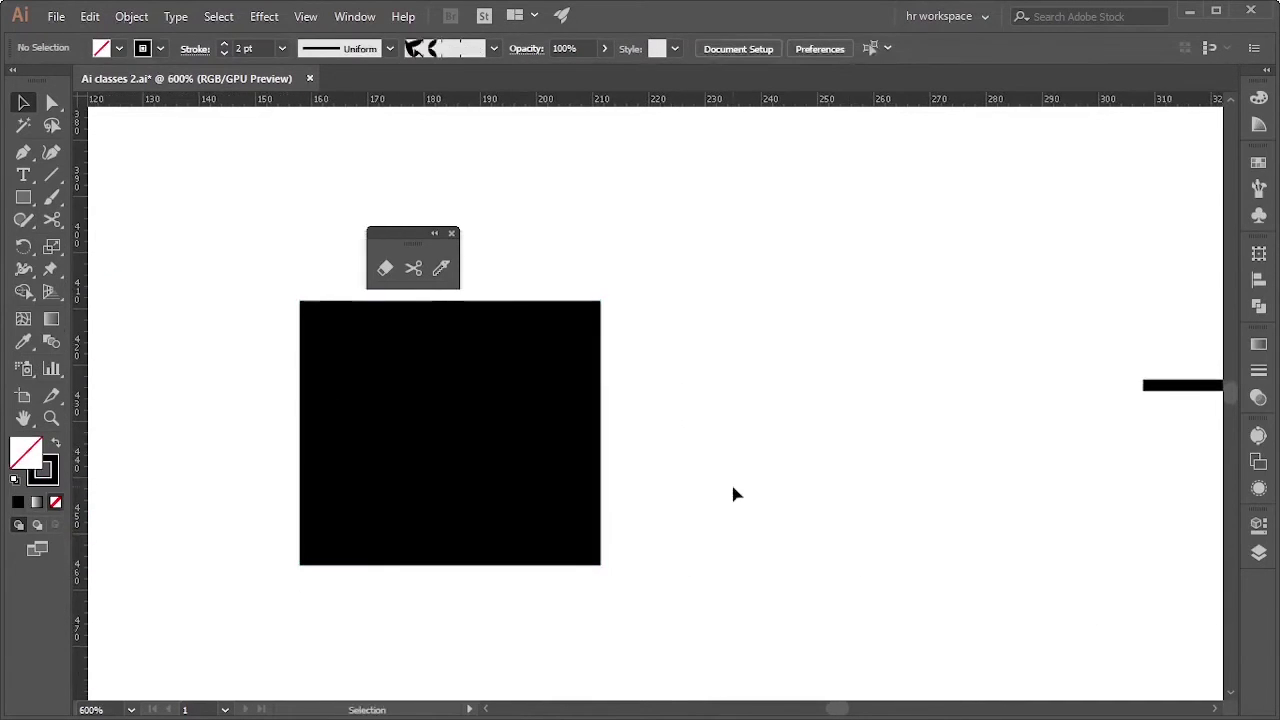
Knife-cut the black square diagonally from its top-left to its bottom-right corner
scroll(731, 490, "up", 2)
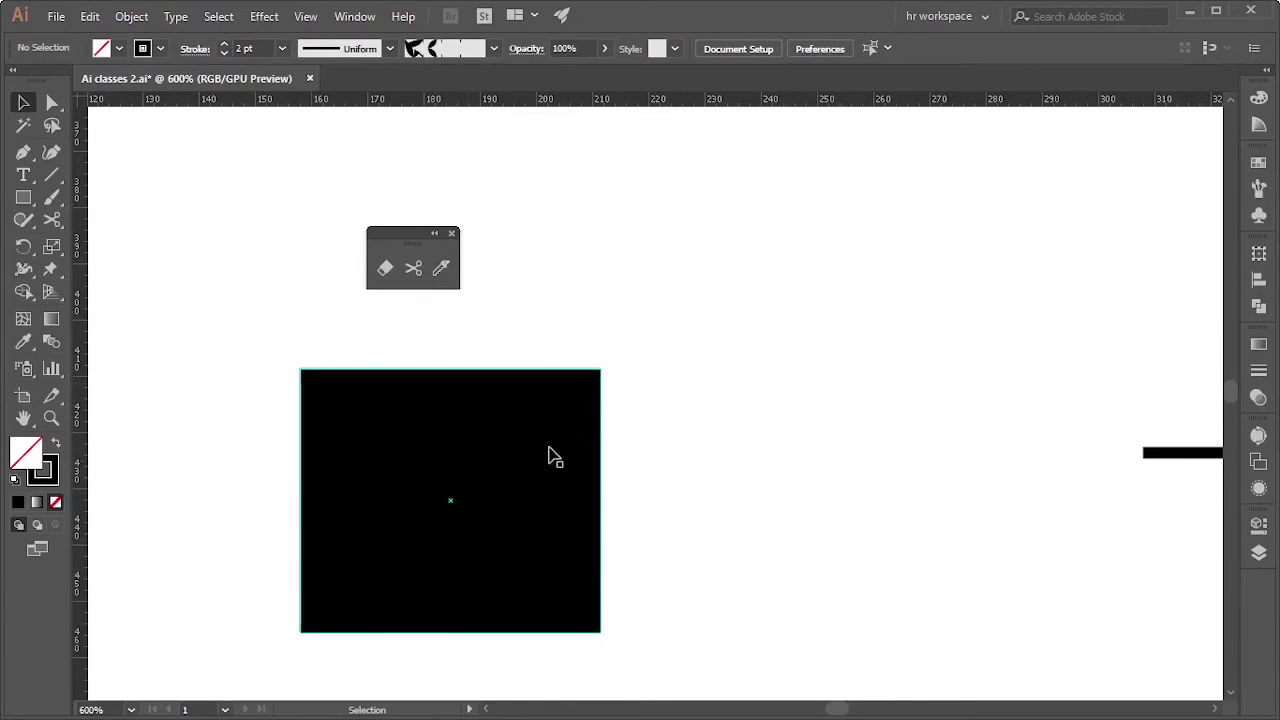
scroll(390, 565, "down", 1)
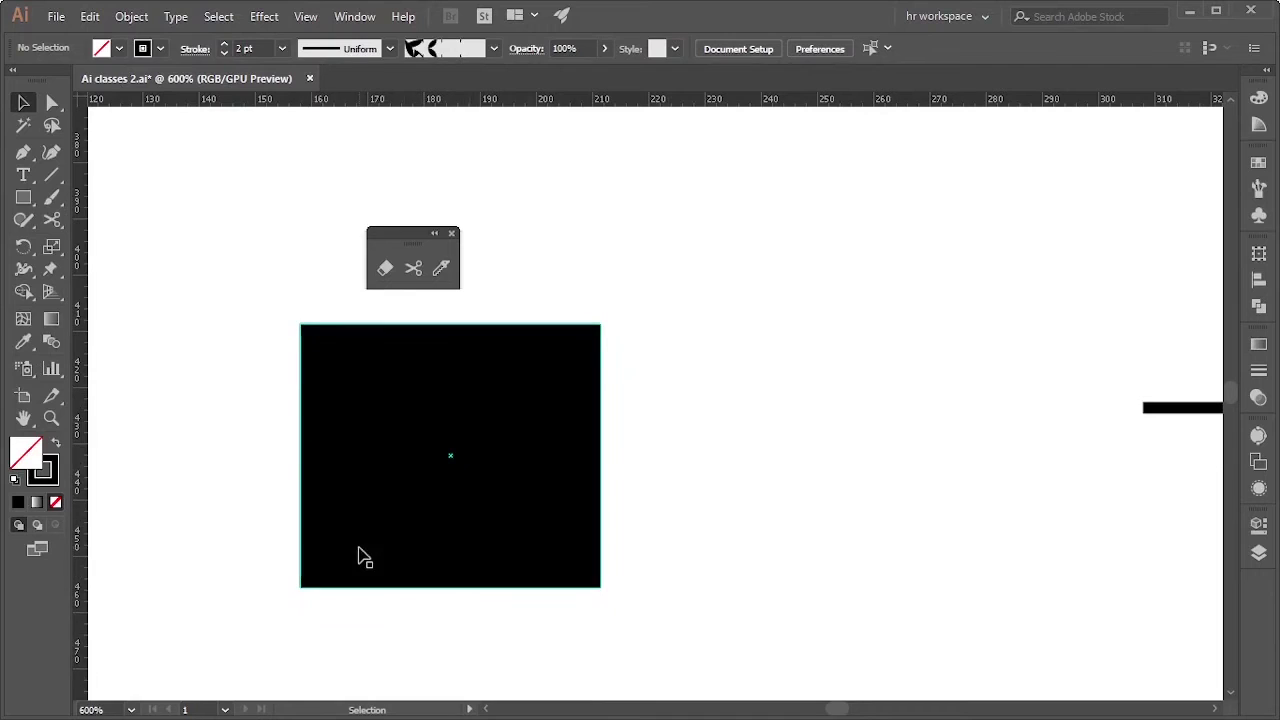
left_click(441, 268)
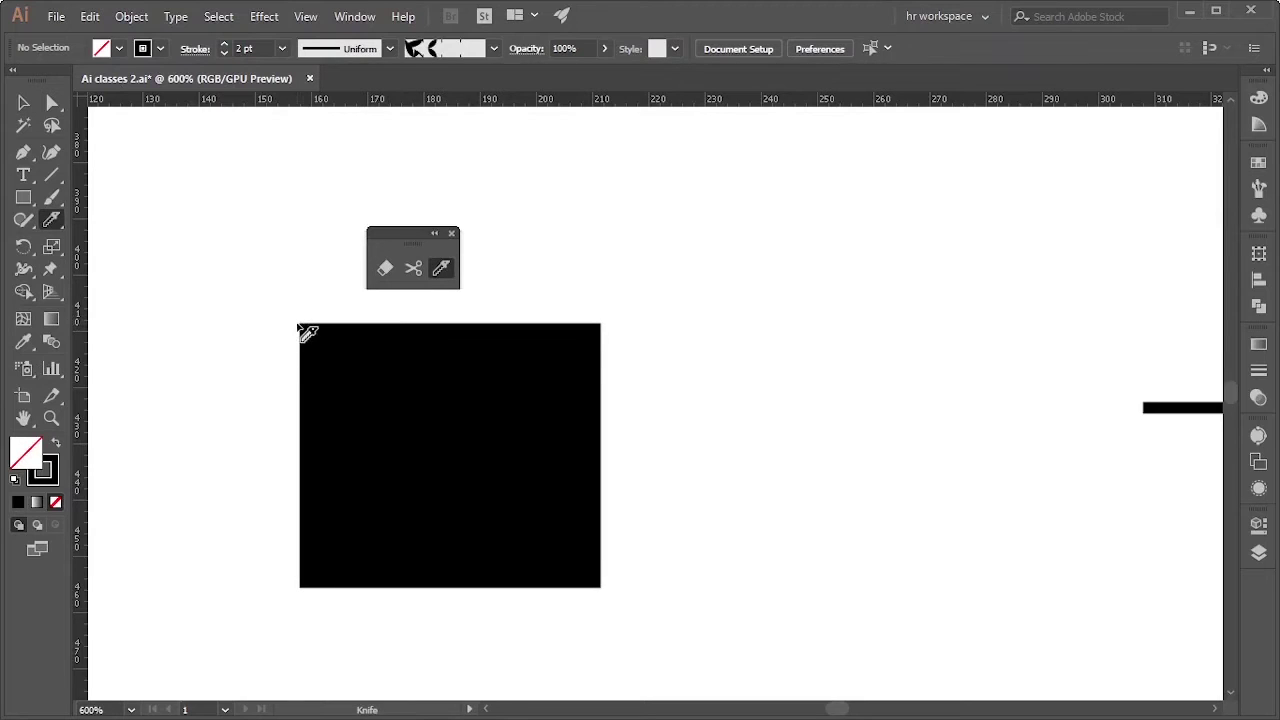
left_click_drag(297, 325, 634, 615)
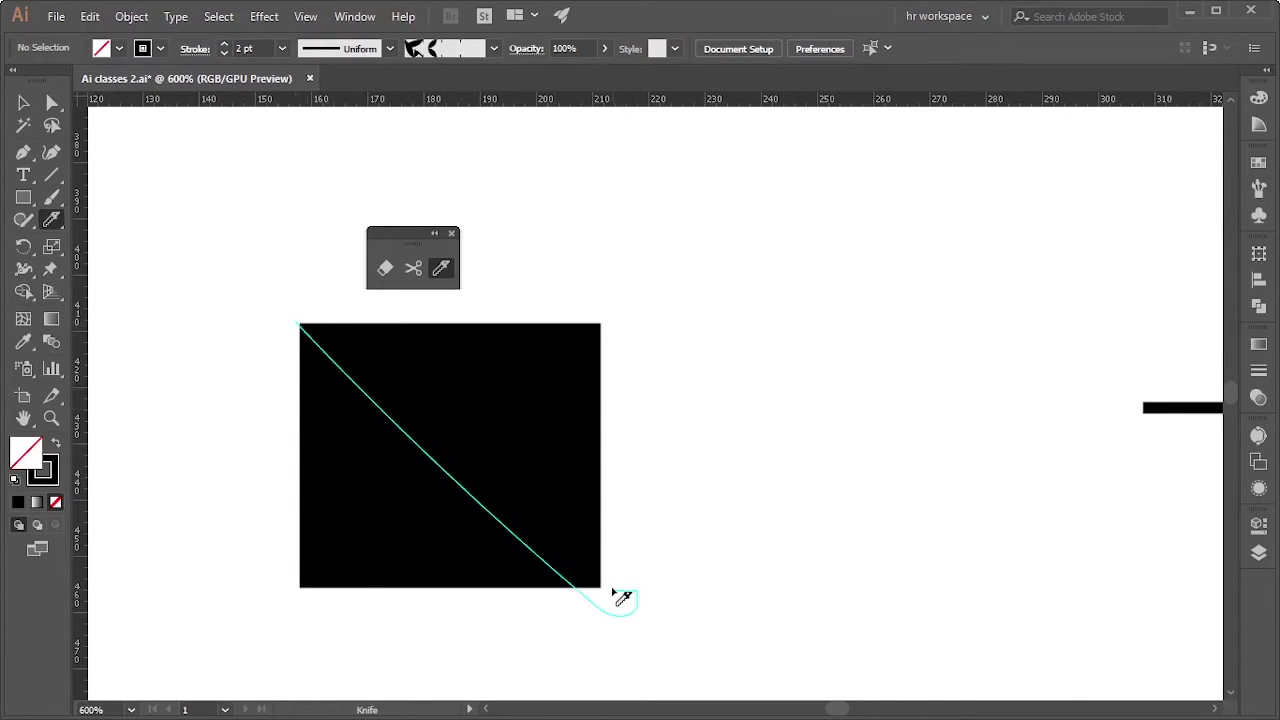
left_click_drag(634, 615, 610, 592)
left_click(23, 102)
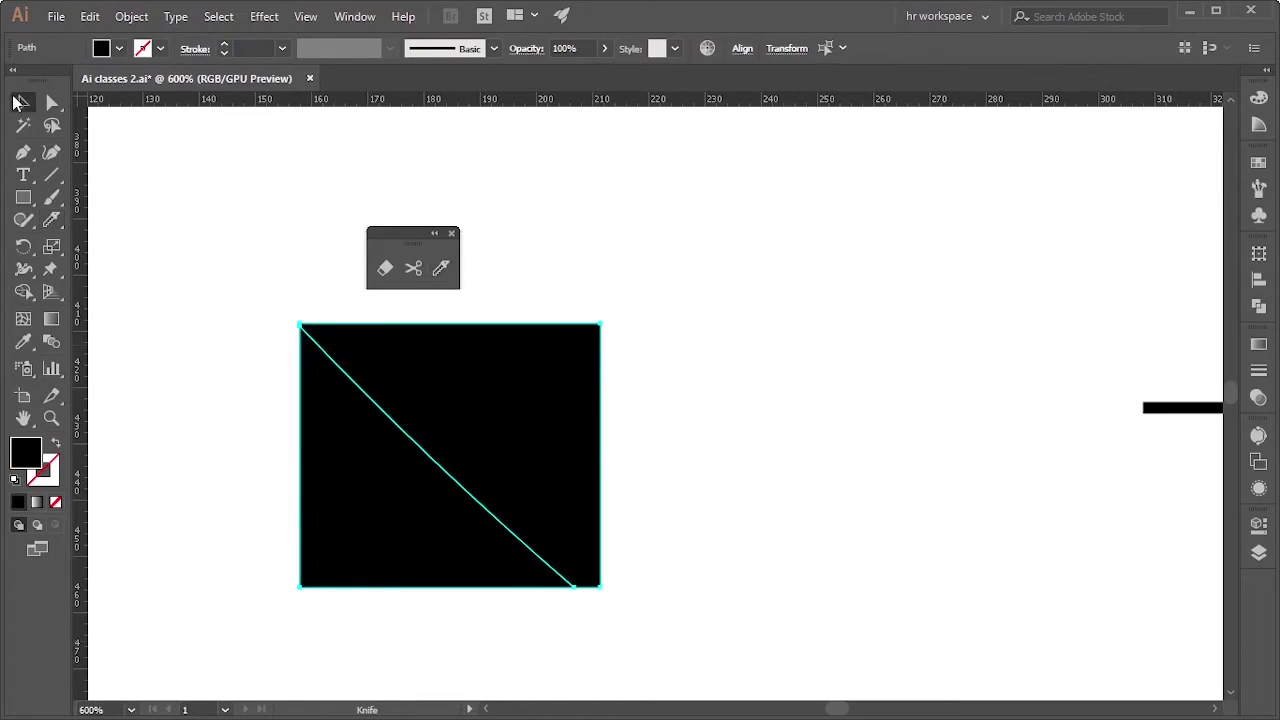
Try green, teal and dark green fills on the split square's triangles
left_click(1259, 98)
left_click(1154, 156)
left_click(779, 306)
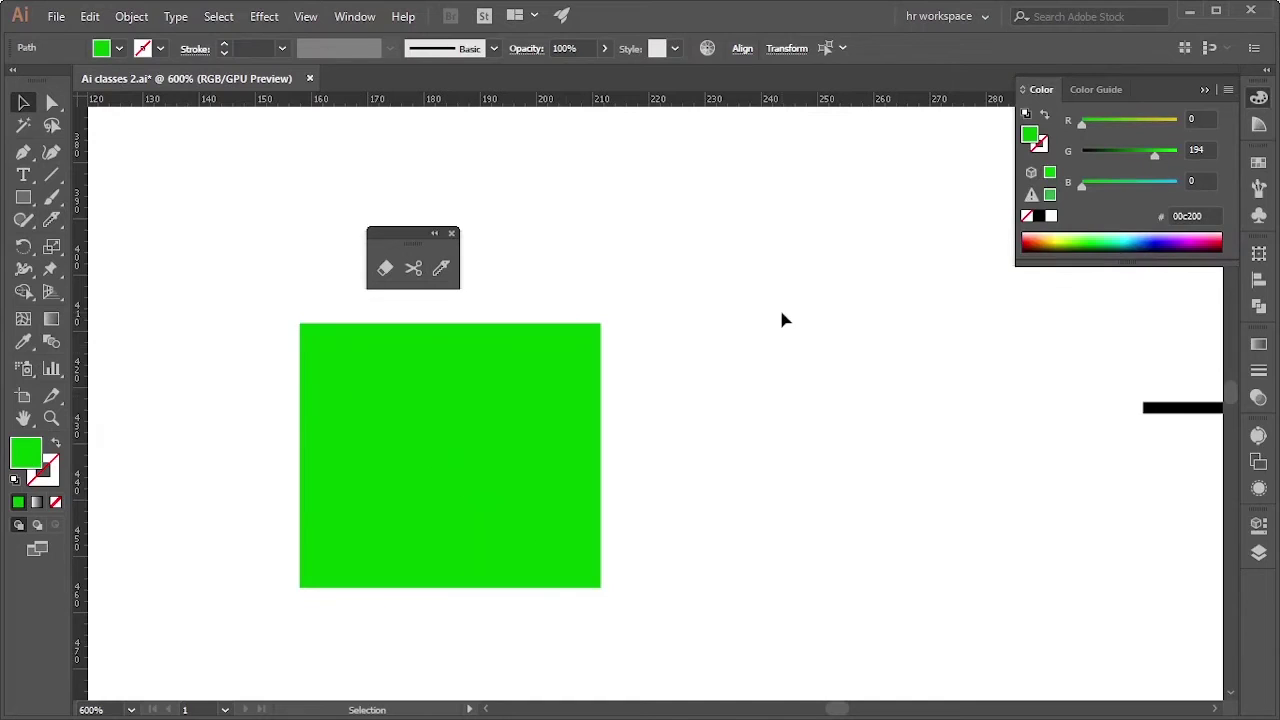
left_click(465, 415)
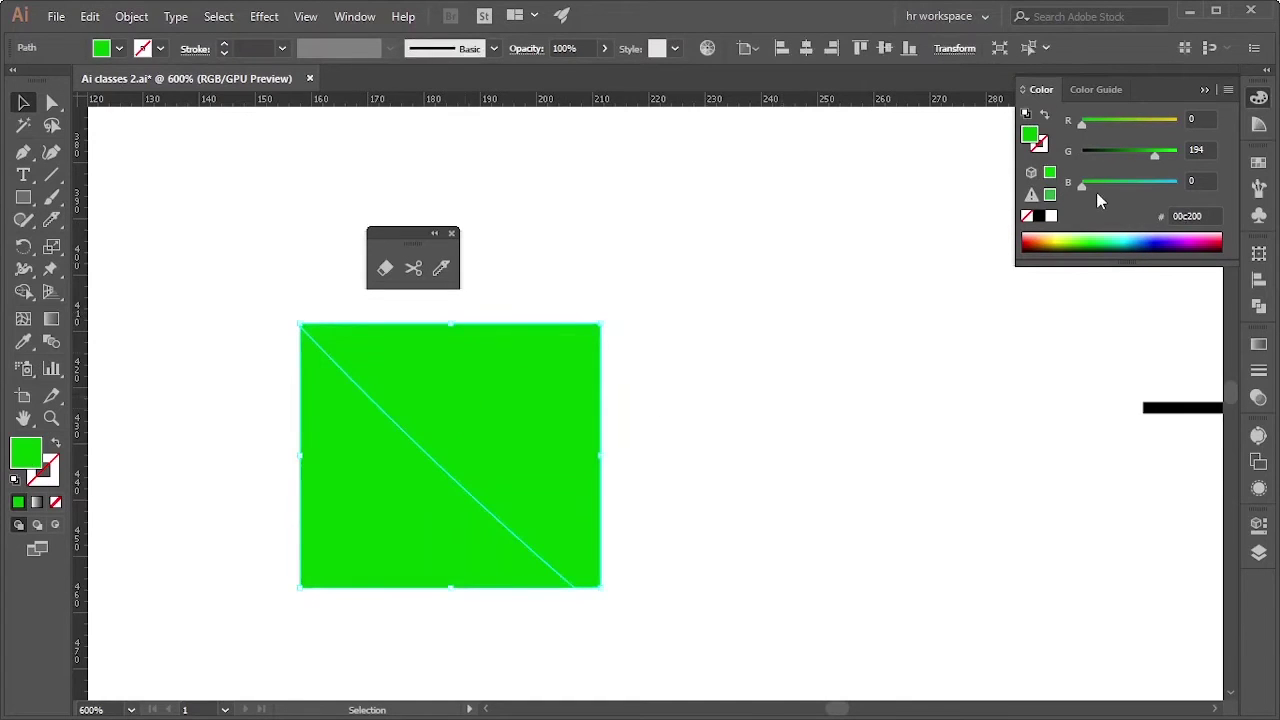
left_click(1148, 183)
left_click(714, 286)
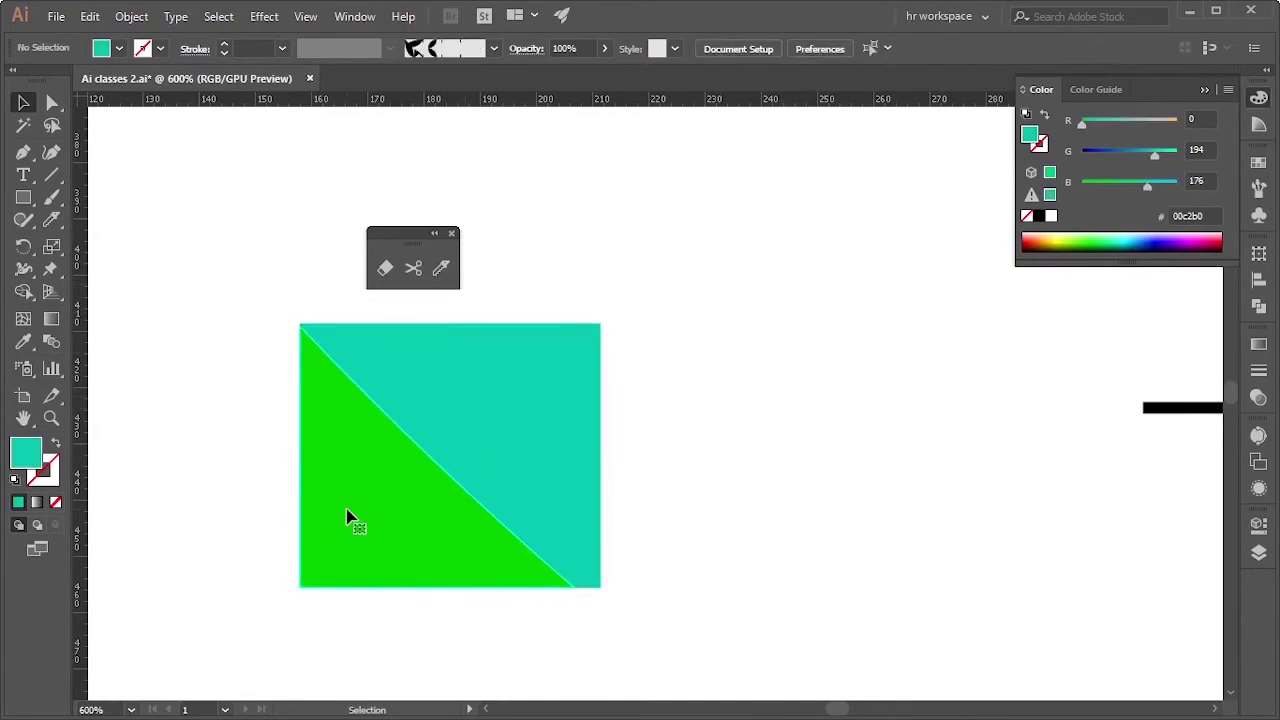
left_click(346, 517)
left_click(1109, 152)
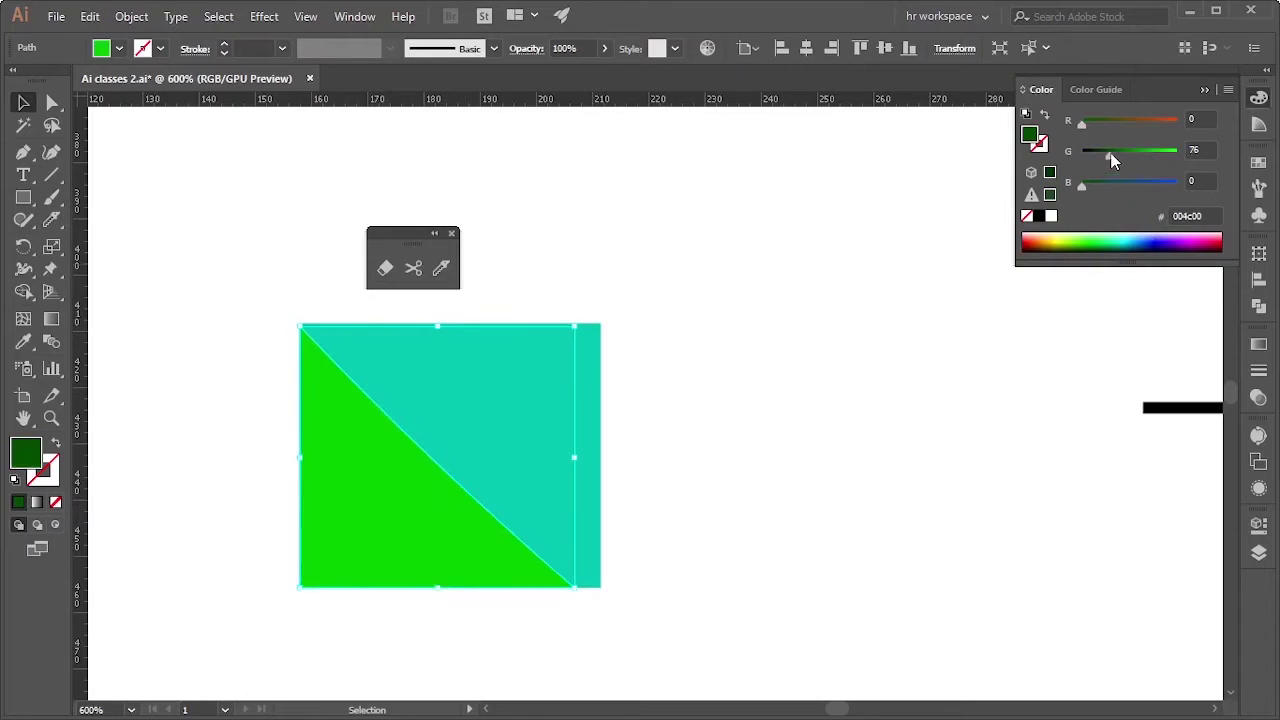
left_click(786, 291)
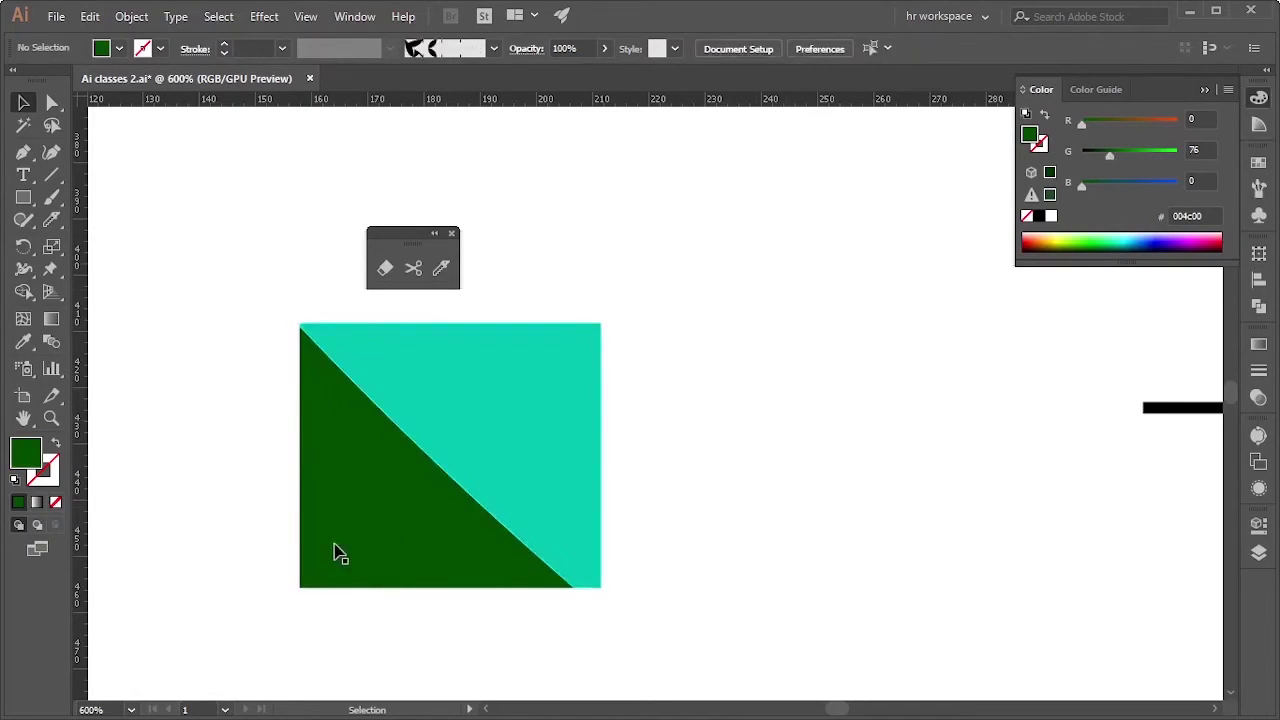
Knife a curve through the dark green triangle, then undo back to the outlined rectangle
left_click(441, 268)
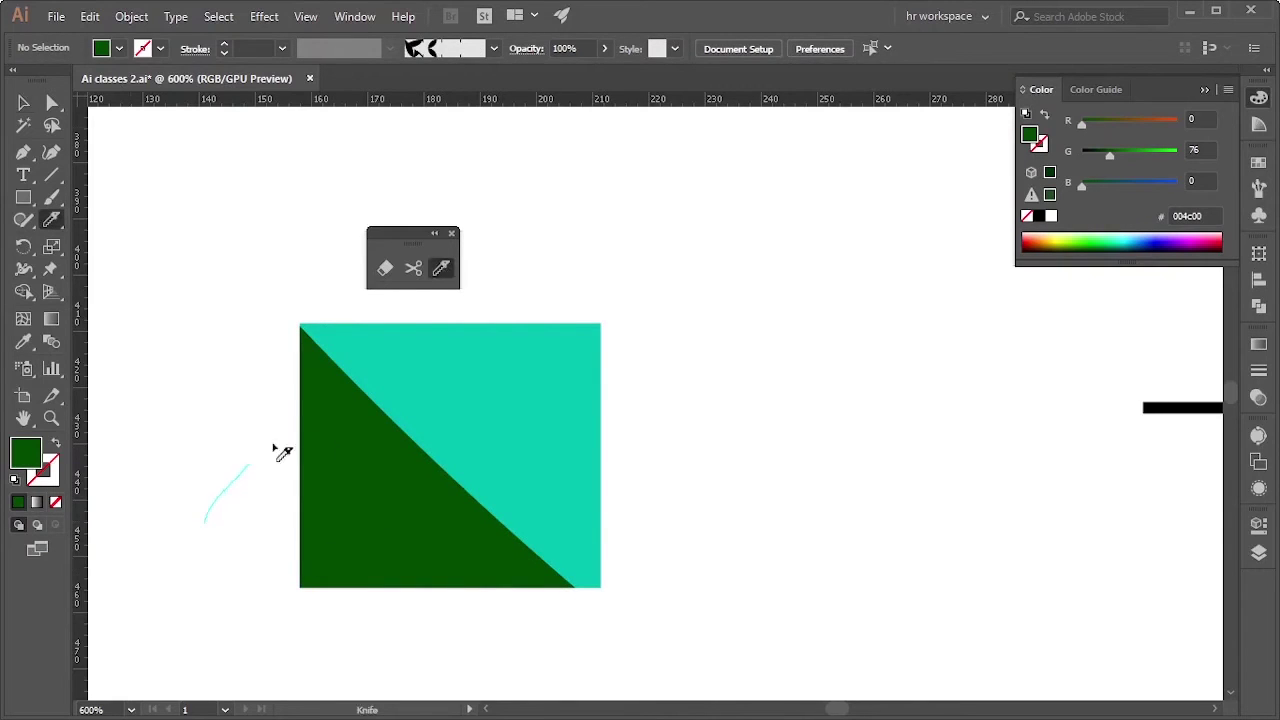
left_click_drag(210, 525, 500, 578)
left_click(23, 103)
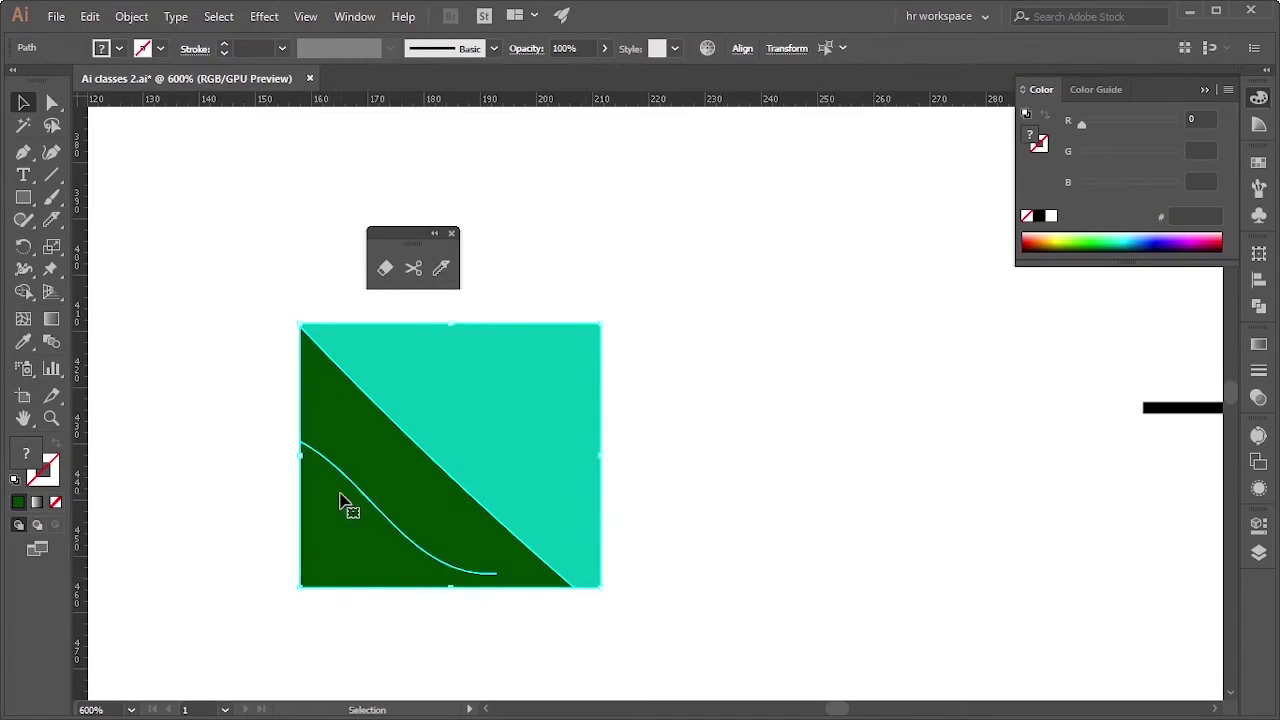
key("a")
left_click(558, 542)
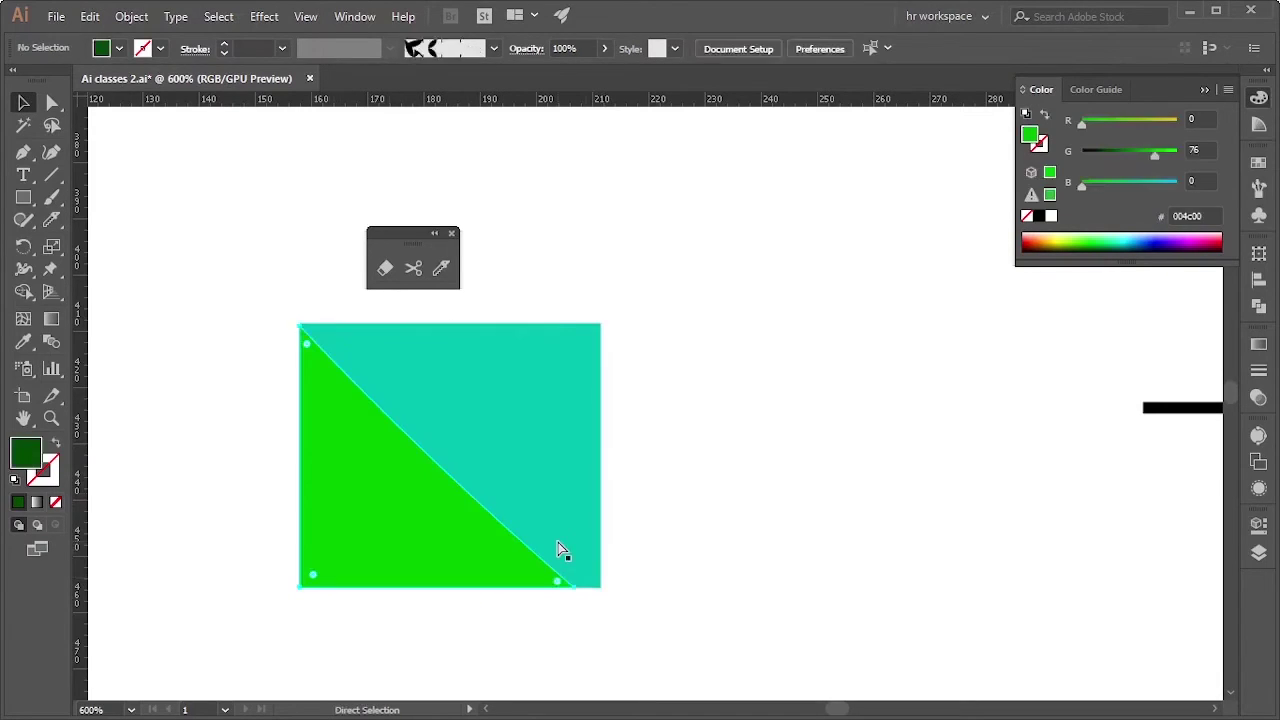
key("ctrl+z")
key("ctrl+z")
key("ctrl+z")
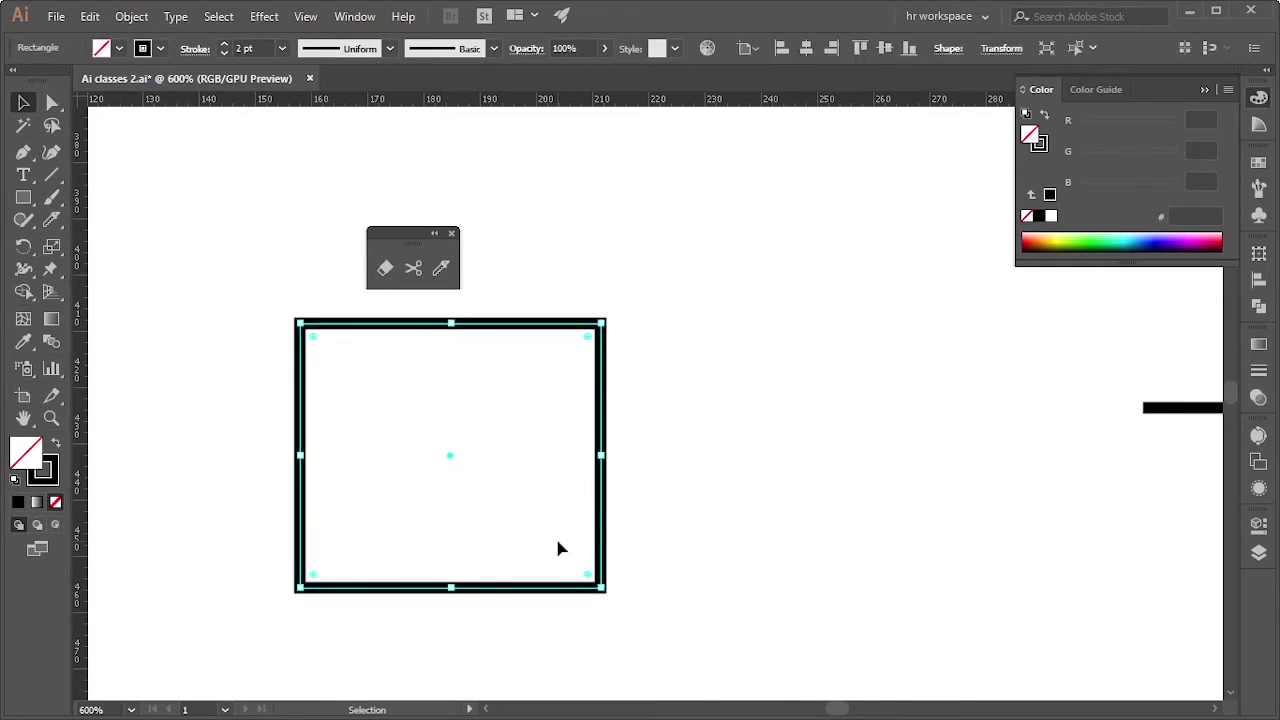
Undo away the rectangle and move the red heart from the pasteboard onto the artboard
key("a")
key("ctrl+z")
key("v")
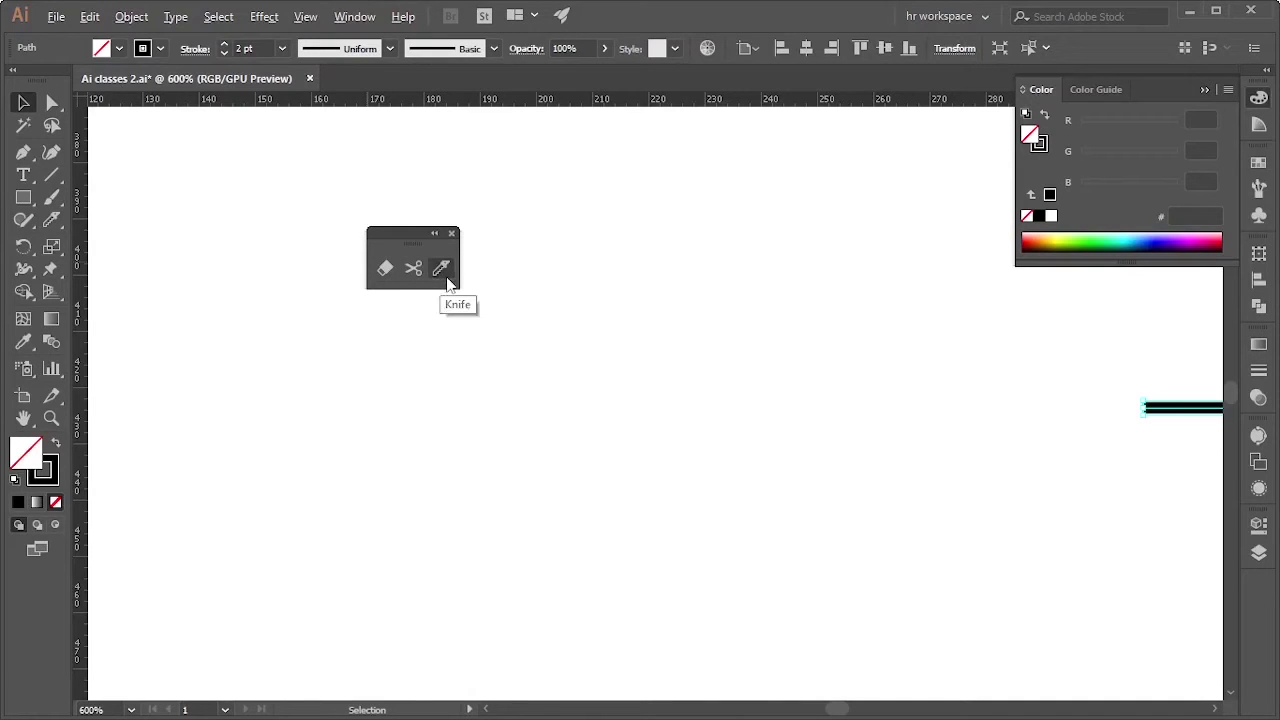
scroll(626, 391, "down", 3)
left_click(700, 405)
scroll(713, 425, "down", 5)
scroll(715, 433, "down", 3)
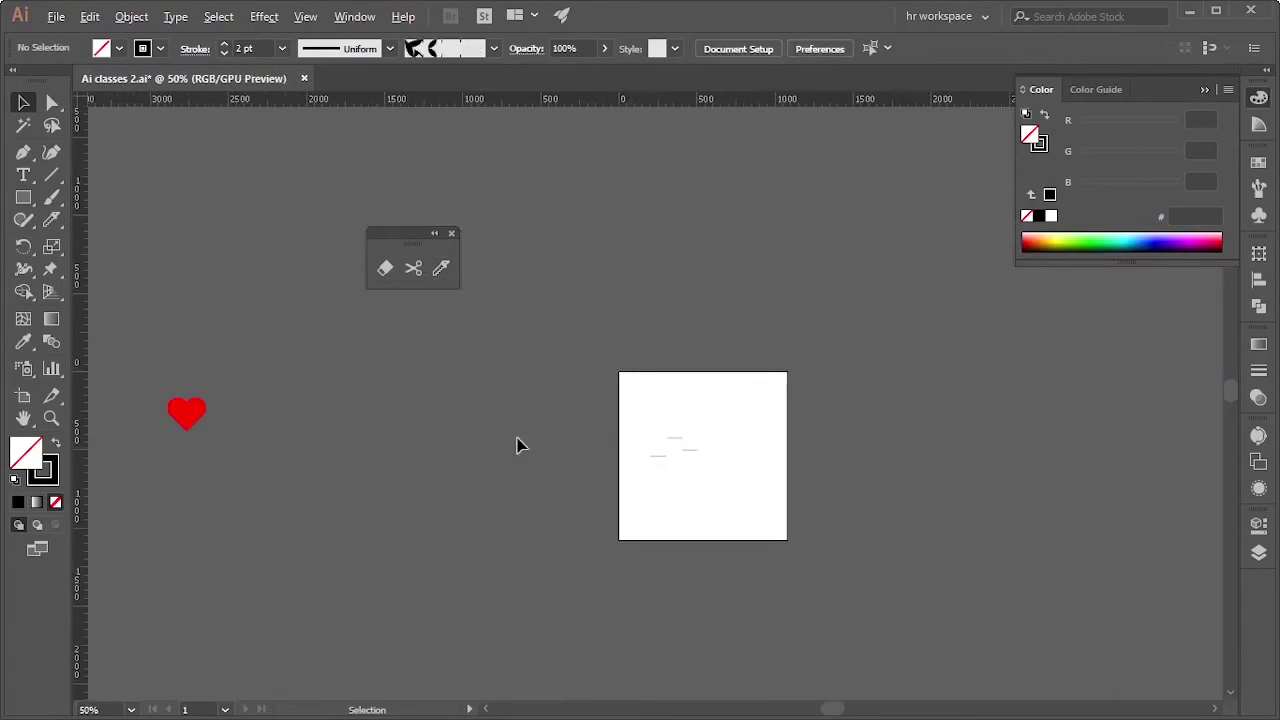
mouse_move(182, 414)
left_mouse_down()
mouse_move(668, 477)
mouse_move(663, 491)
left_mouse_up()
scroll(690, 490, "up", 4)
scroll(670, 490, "up", 3)
scroll(697, 545, "down", 1)
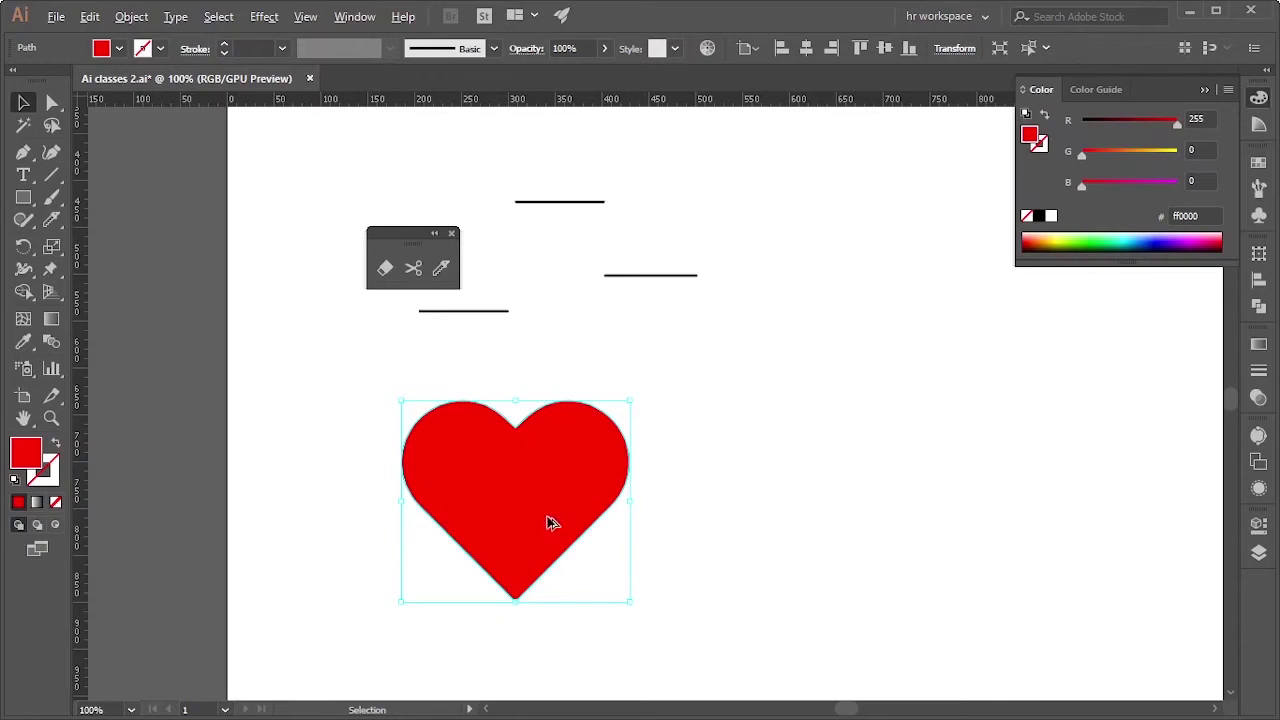
scroll(641, 498, "up", 1)
Deselect the red heart and adjust the zoom to frame it
left_click(734, 428)
scroll(734, 428, "down", 1)
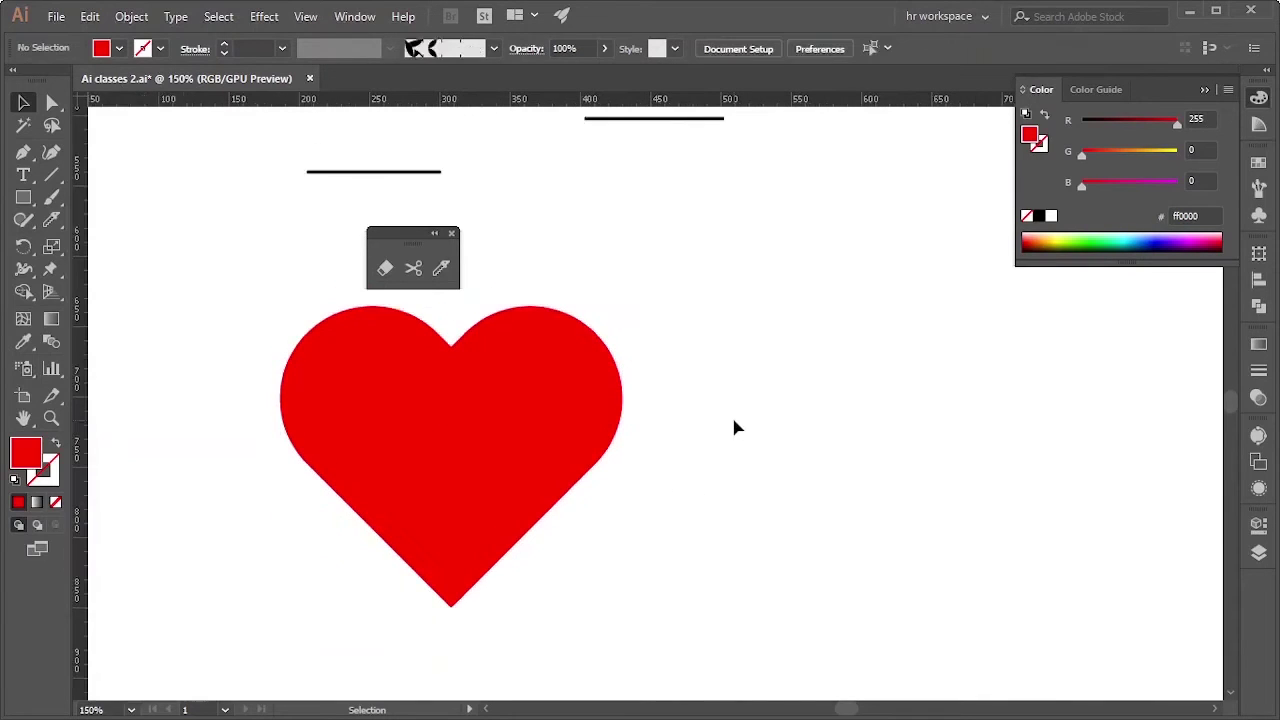
scroll(414, 490, "down", 3)
scroll(575, 440, "up", 2)
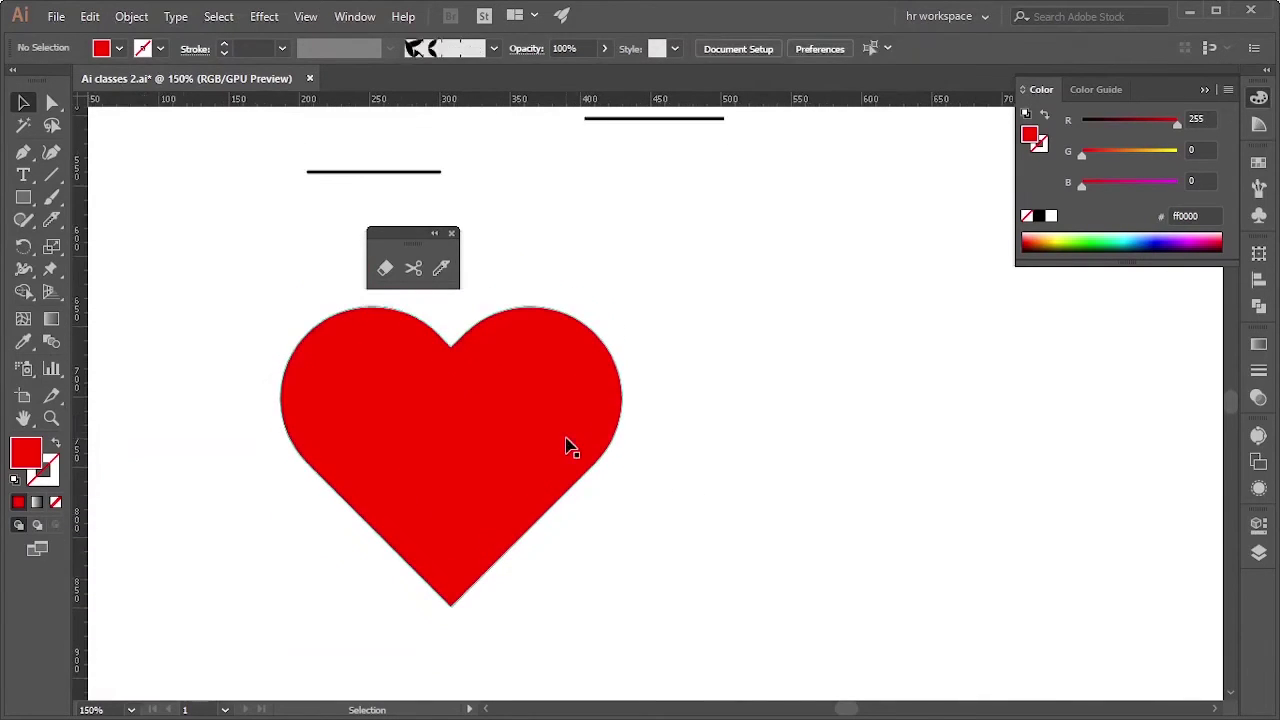
scroll(663, 289, "up", 1)
scroll(663, 289, "up", 3)
Knife-cut the red heart along a wavy line across its lower half
left_click(441, 270)
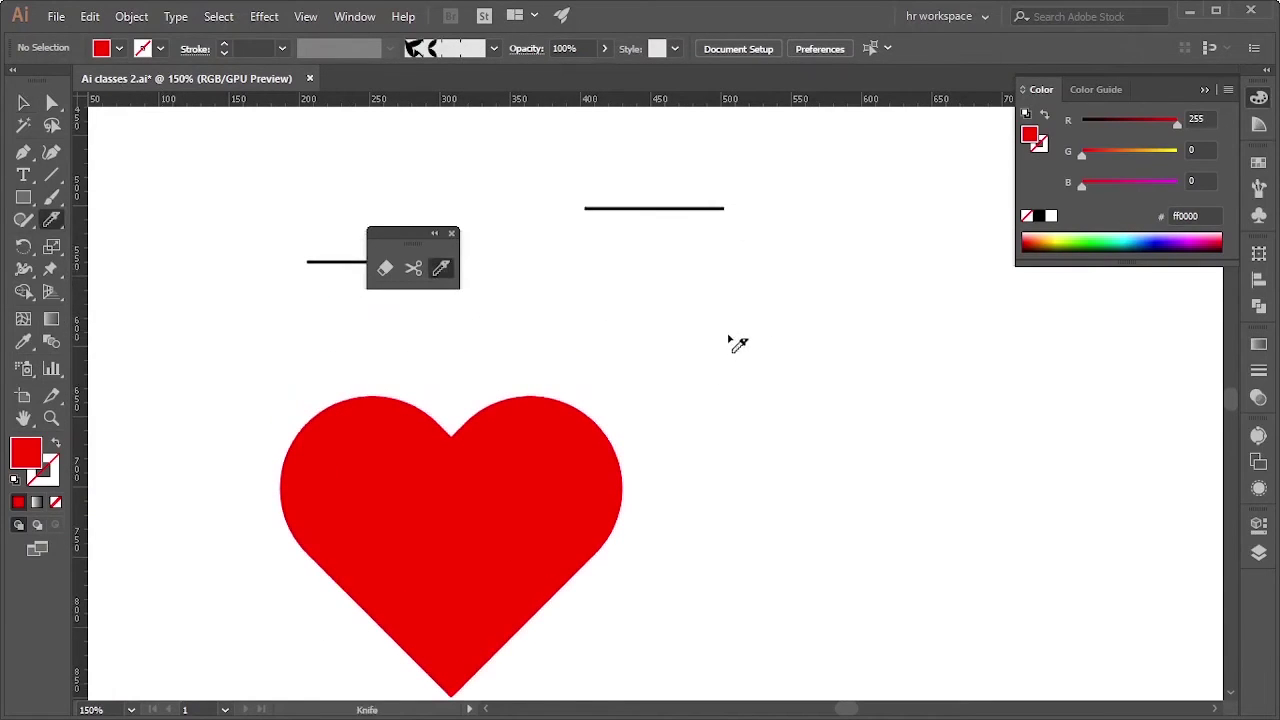
scroll(560, 530, "up", 5)
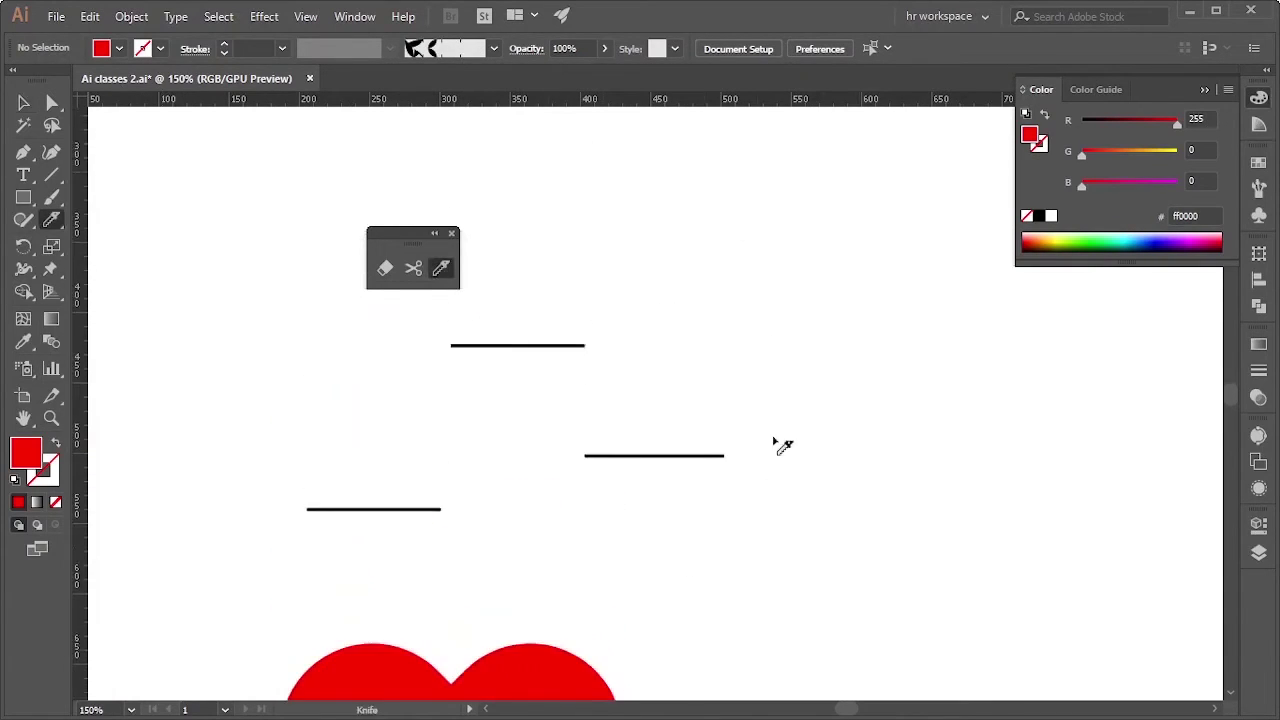
scroll(571, 423, "down", 4)
scroll(400, 509, "down", 2)
scroll(270, 532, "down", 1)
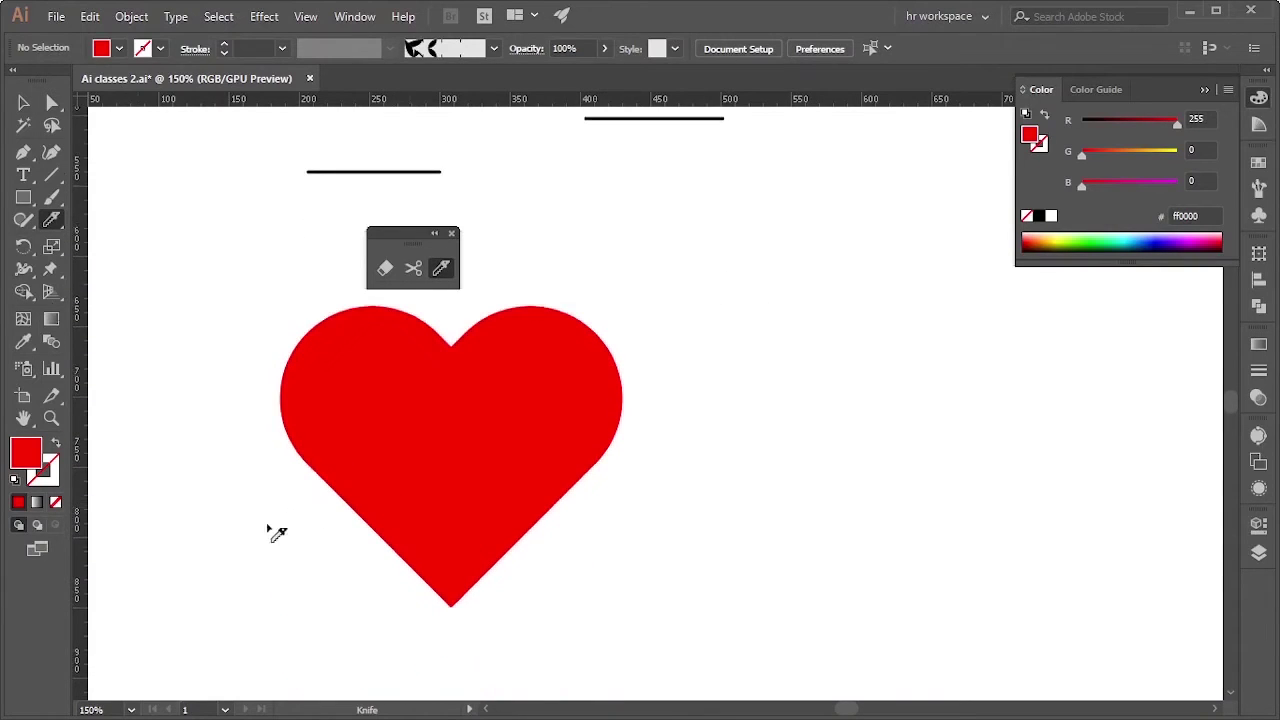
left_click_drag(290, 466, 620, 462)
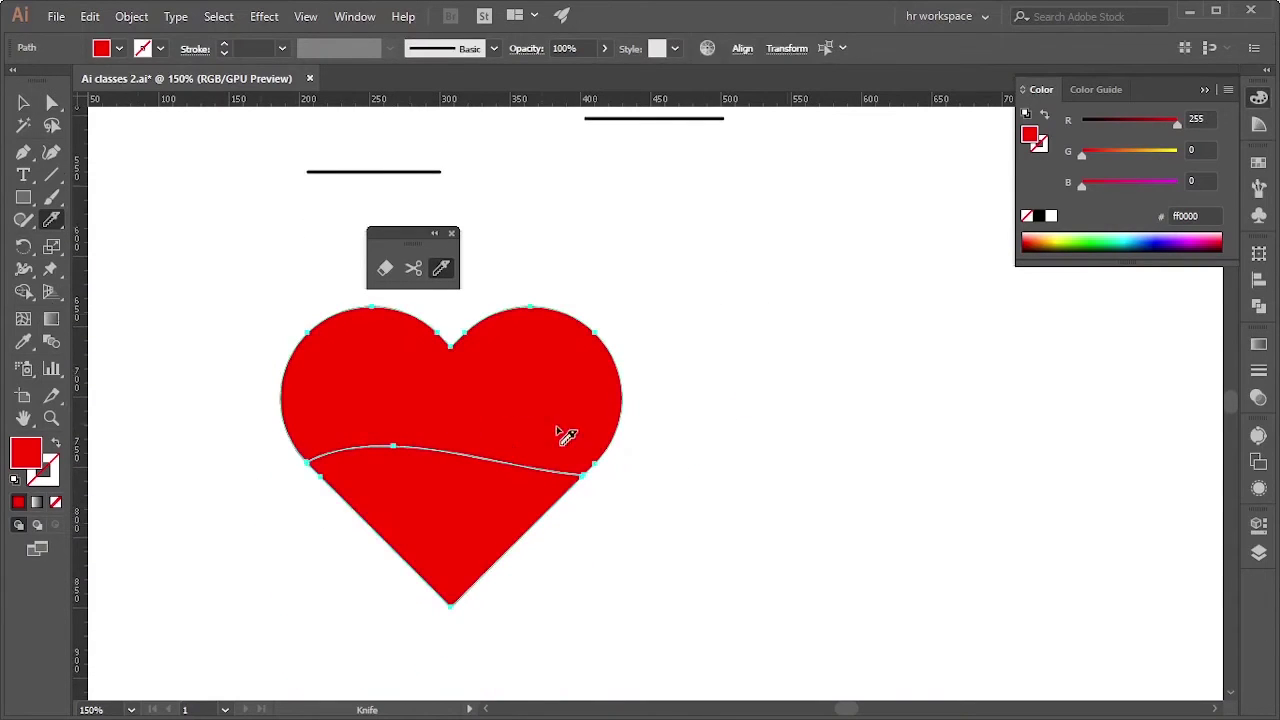
left_click(667, 312, "ctrl")
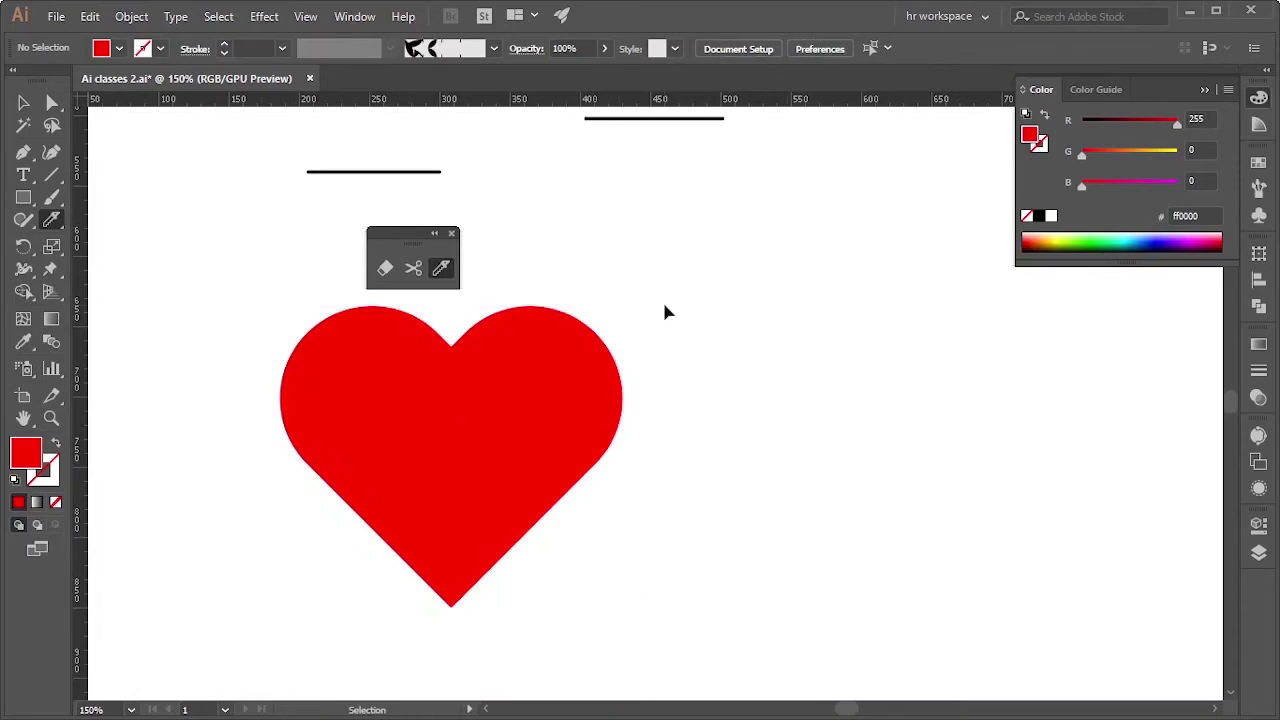
scroll(494, 423, "down", 1)
scroll(480, 443, "up", 2)
scroll(479, 442, "down", 1)
scroll(480, 443, "down", 1)
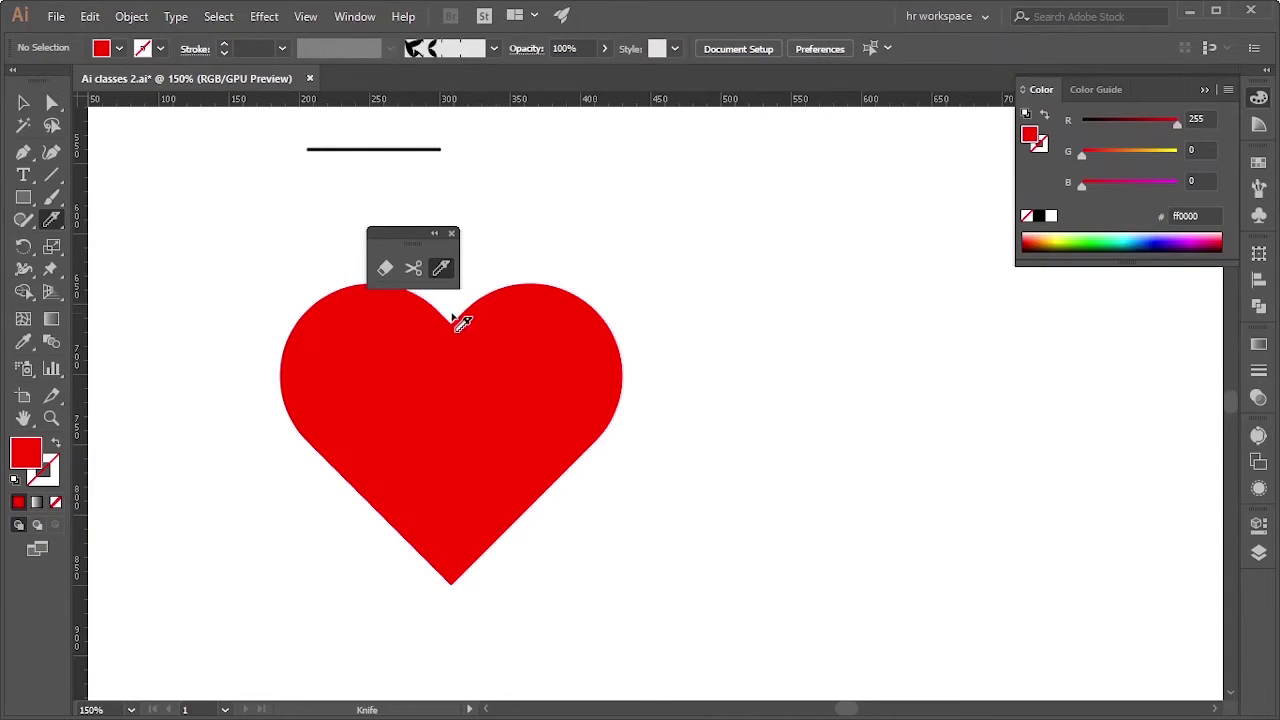
scroll(456, 330, "up", 1)
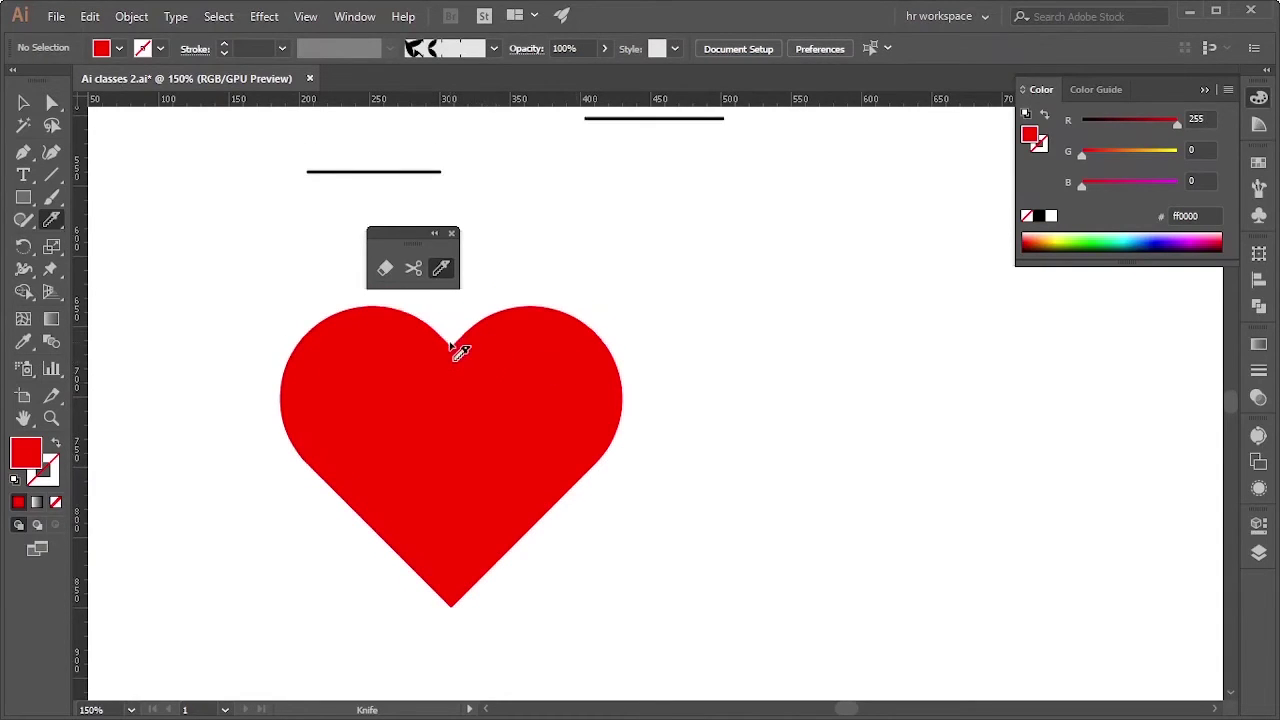
Knife a zigzag crack down the heart from its top notch to its bottom point
left_click_drag(453, 343, 435, 398)
mouse_move(435, 398)
left_mouse_down()
mouse_move(470, 448)
mouse_move(437, 493)
left_mouse_up()
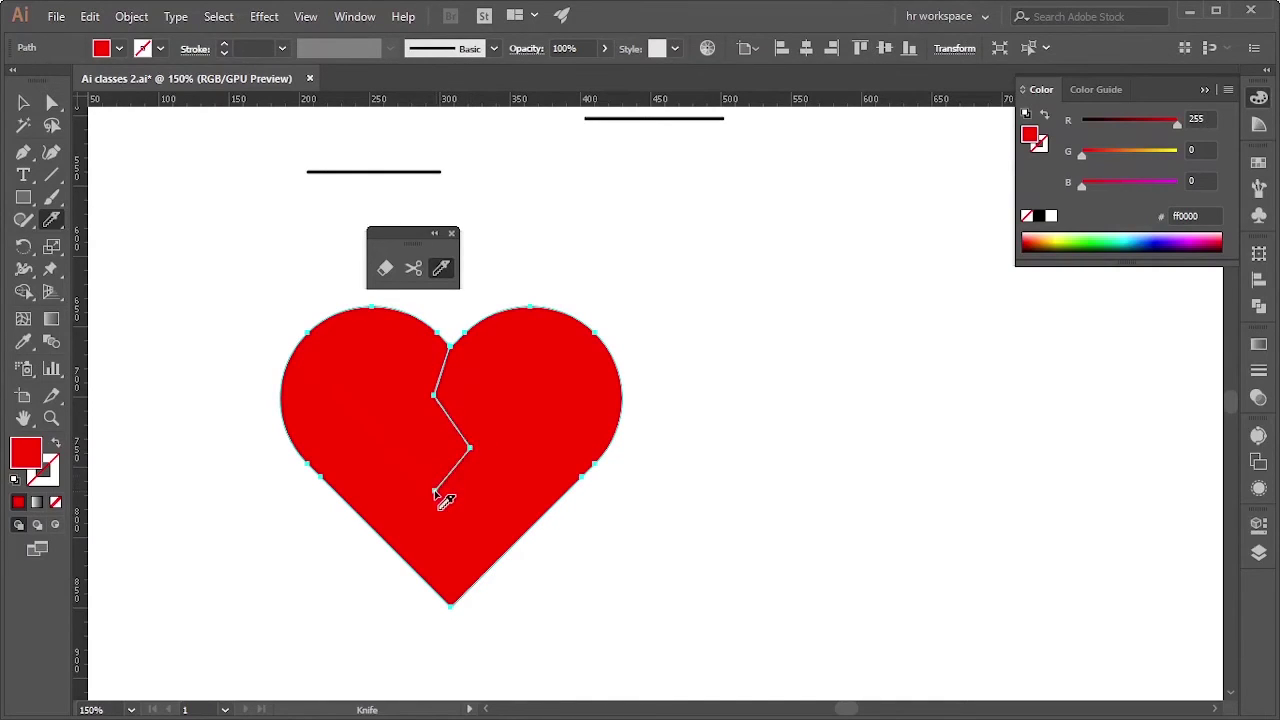
mouse_move(435, 493)
left_mouse_down()
mouse_move(477, 545)
mouse_move(452, 620)
left_mouse_up()
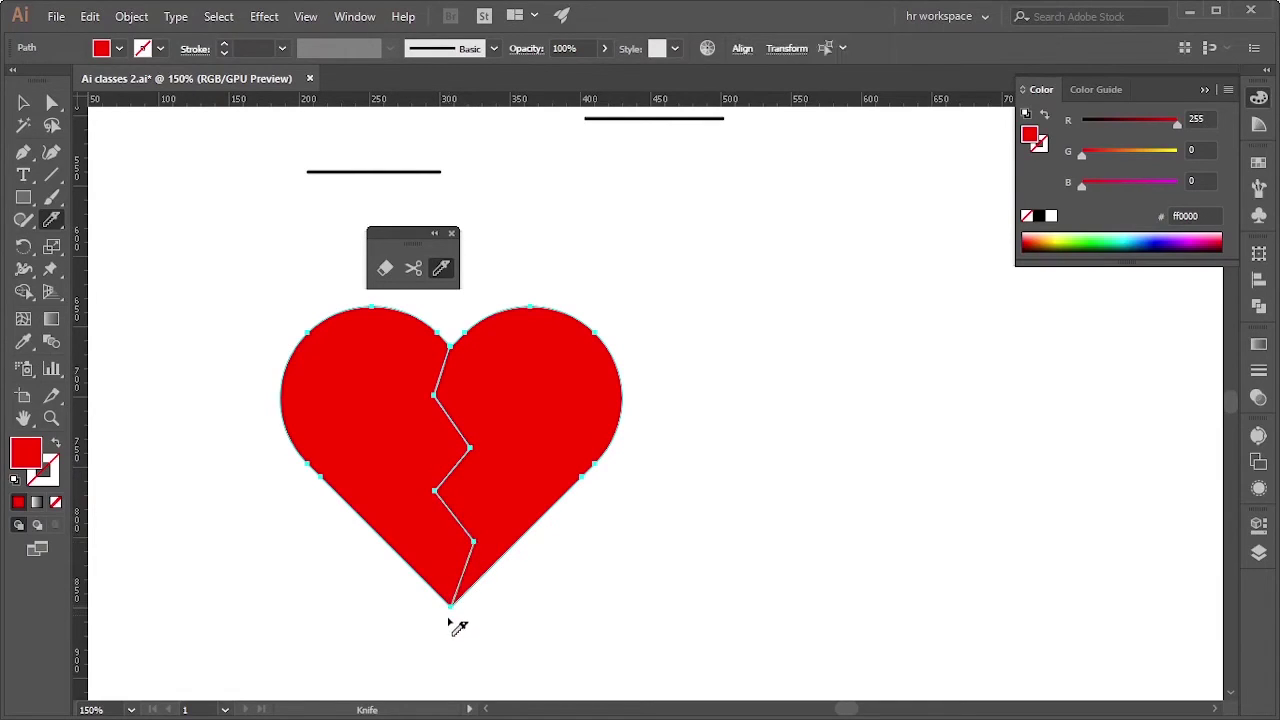
left_click(22, 103)
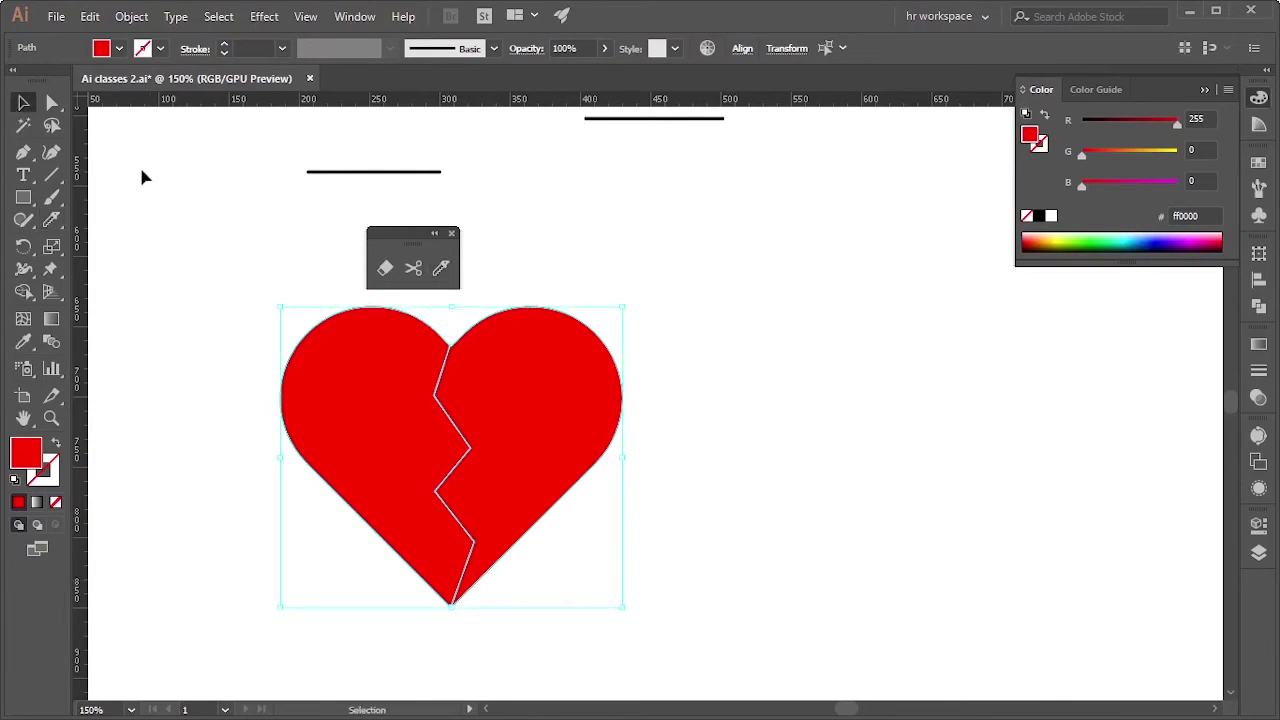
left_click(140, 174)
Nudge the heart's right half three steps right to open a gap
left_click(543, 386)
key("Right")
key("Right")
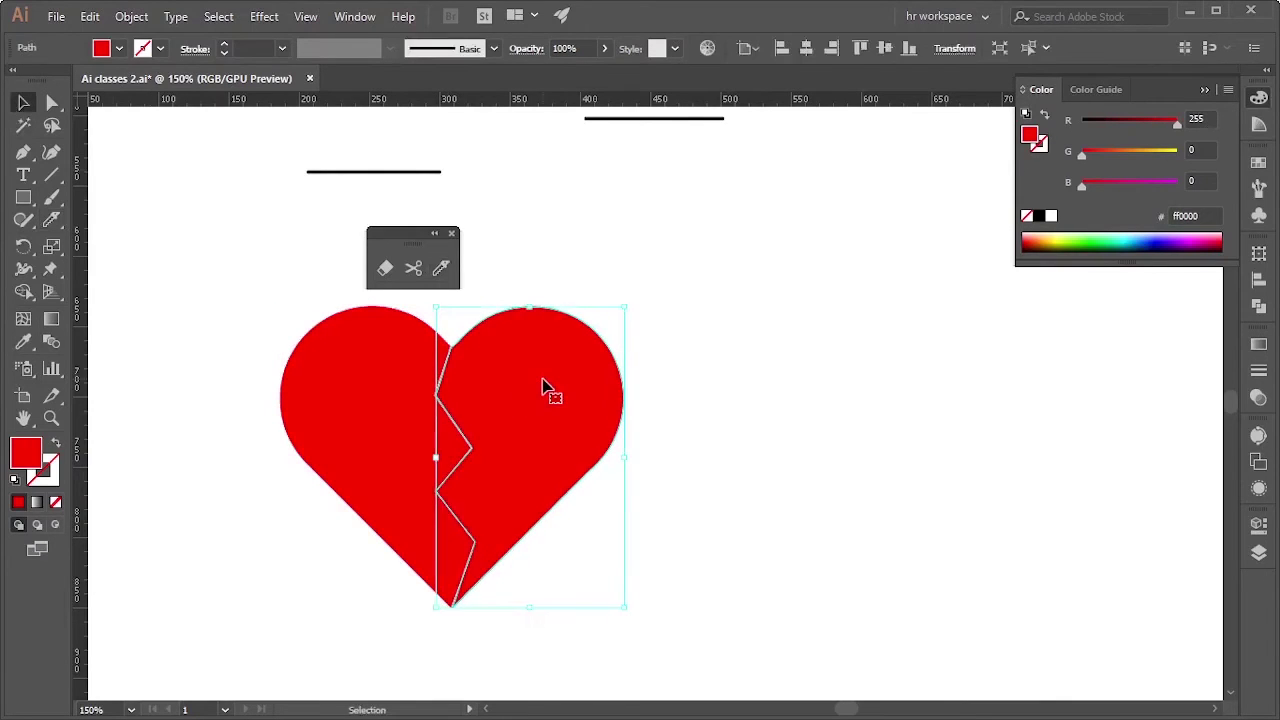
key("Right")
key("Right")
key("Right")
key("Right")
key("Right")
key("Right")
key("Right")
key("Right")
key("Right")
key("Right")
key("Right")
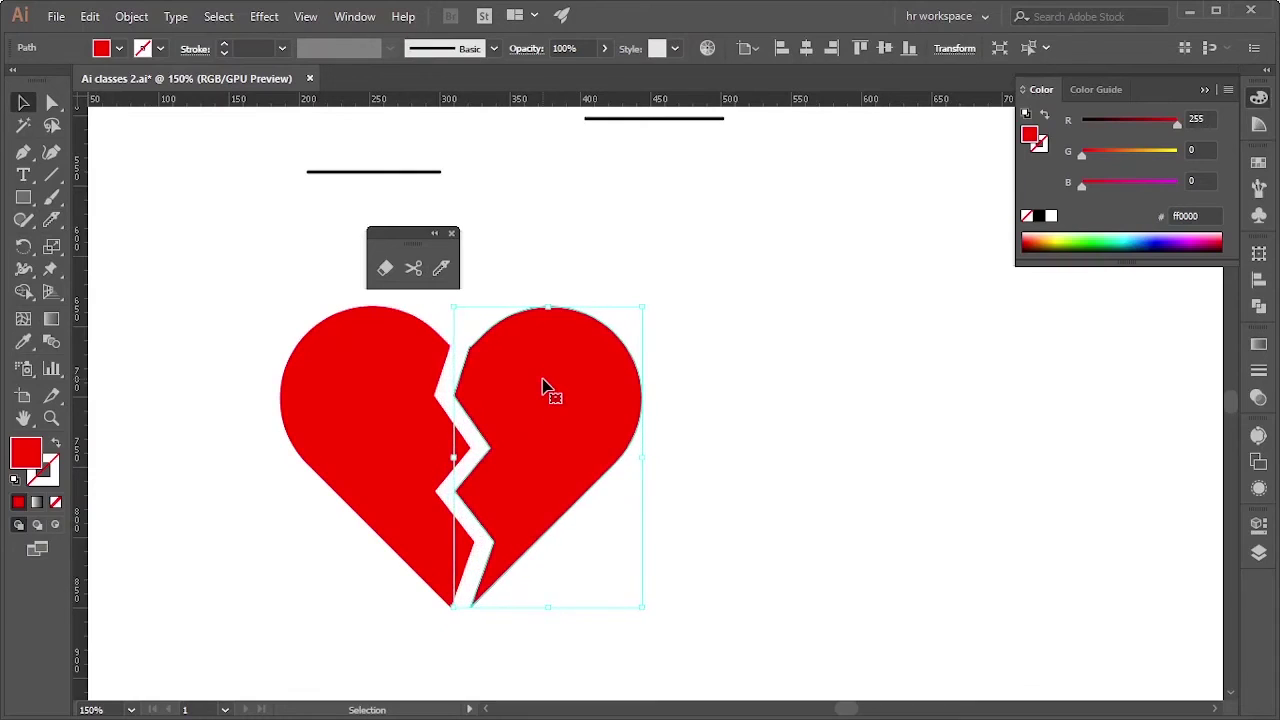
key("Right")
left_click(916, 540)
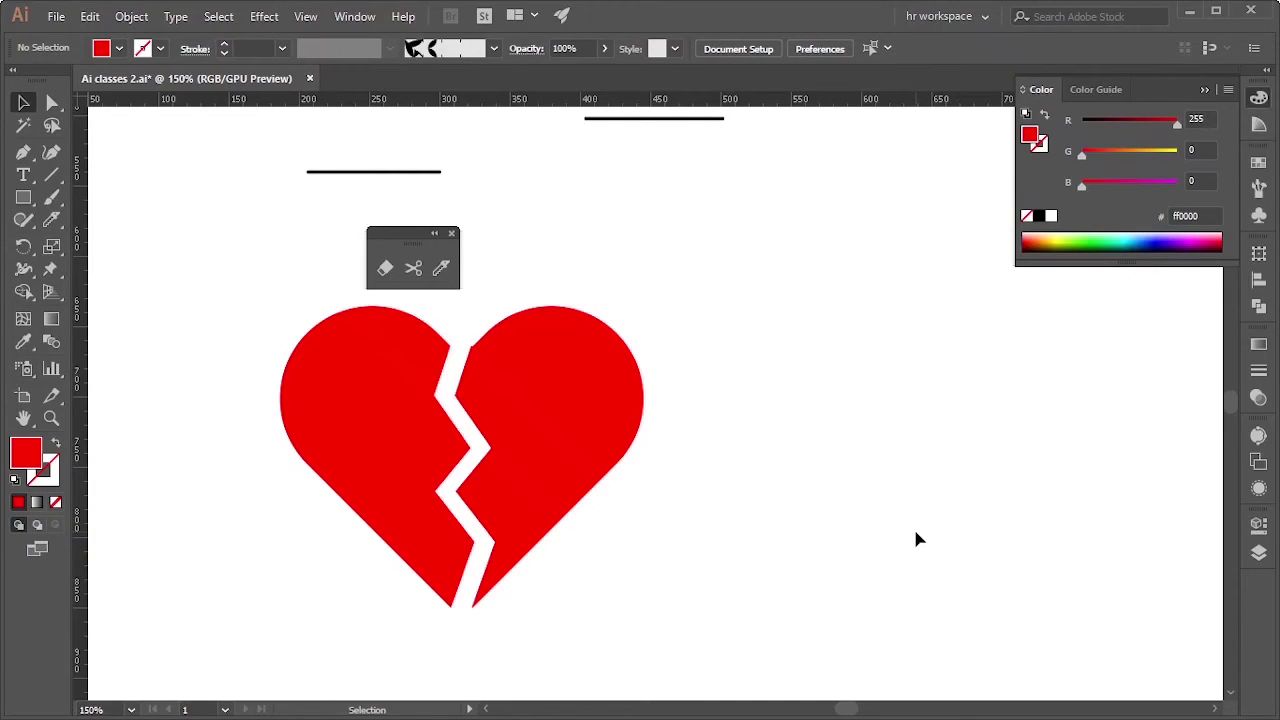
scroll(878, 506, "down", 1, "alt")
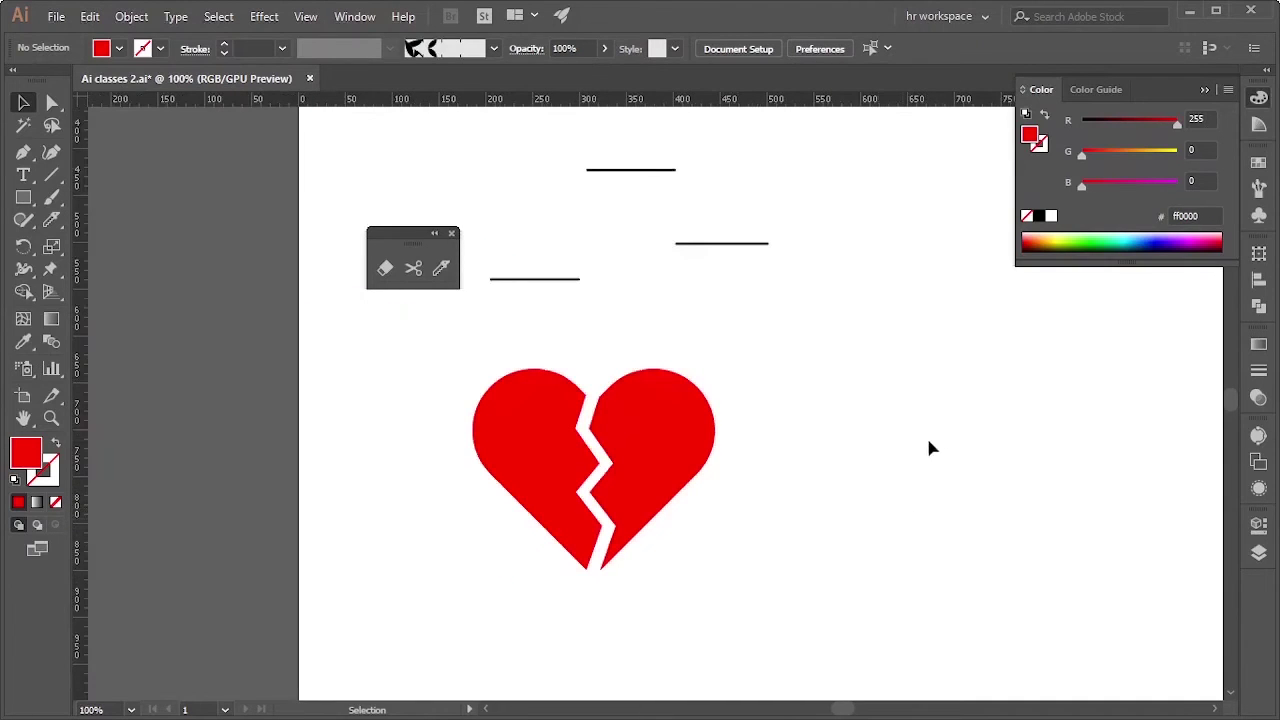
left_click_drag(869, 486, 694, 526)
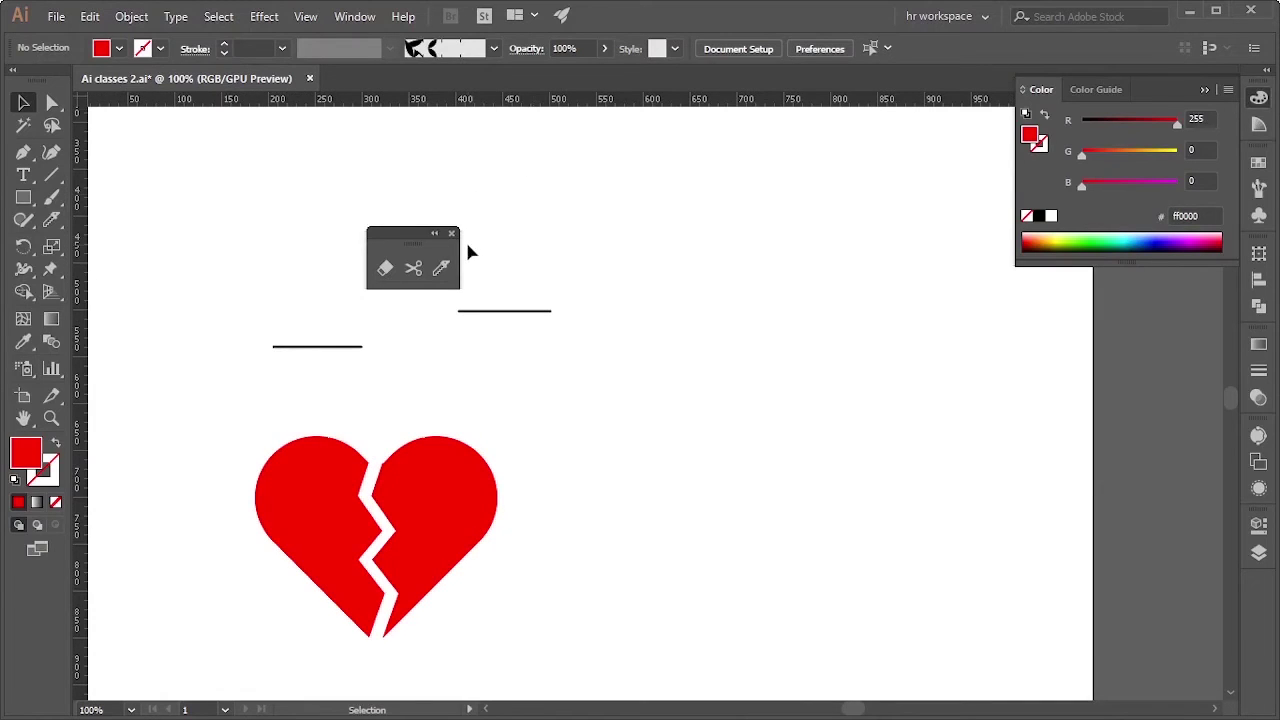
Draw a red circle right of the heart, rotate it 45°, and add a vertical guide through its centre
left_click(23, 197)
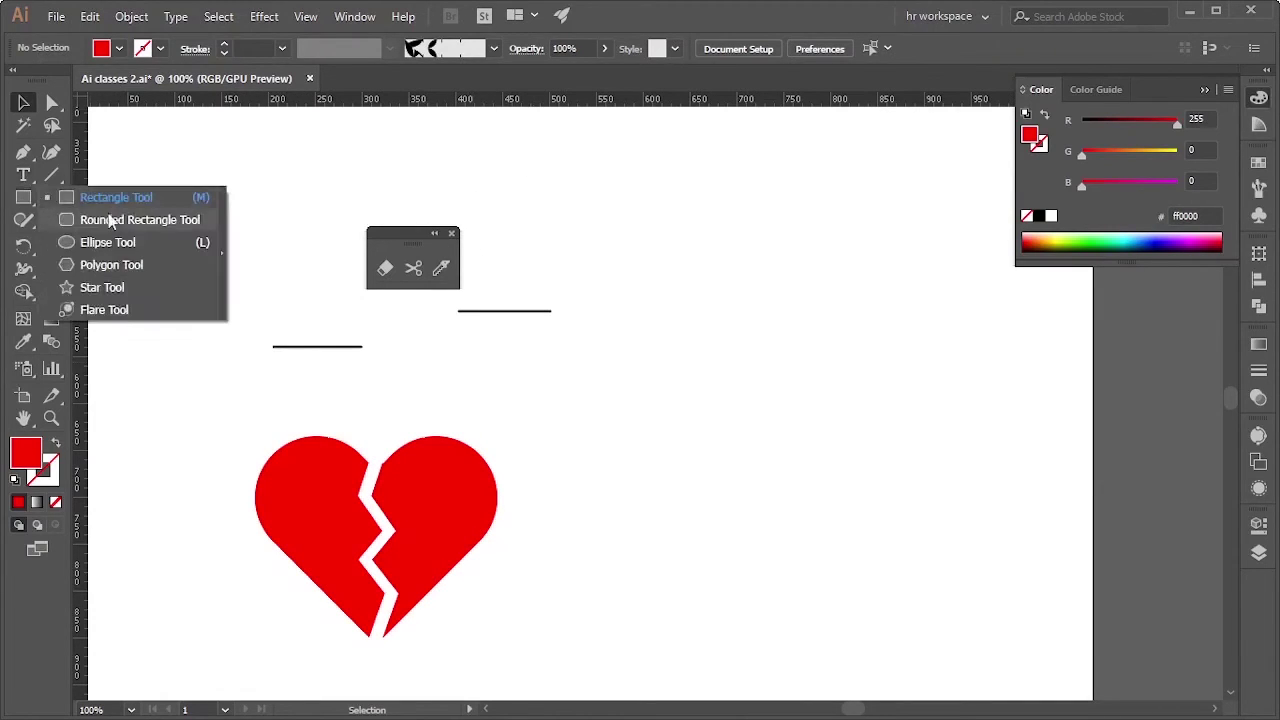
left_click(98, 243)
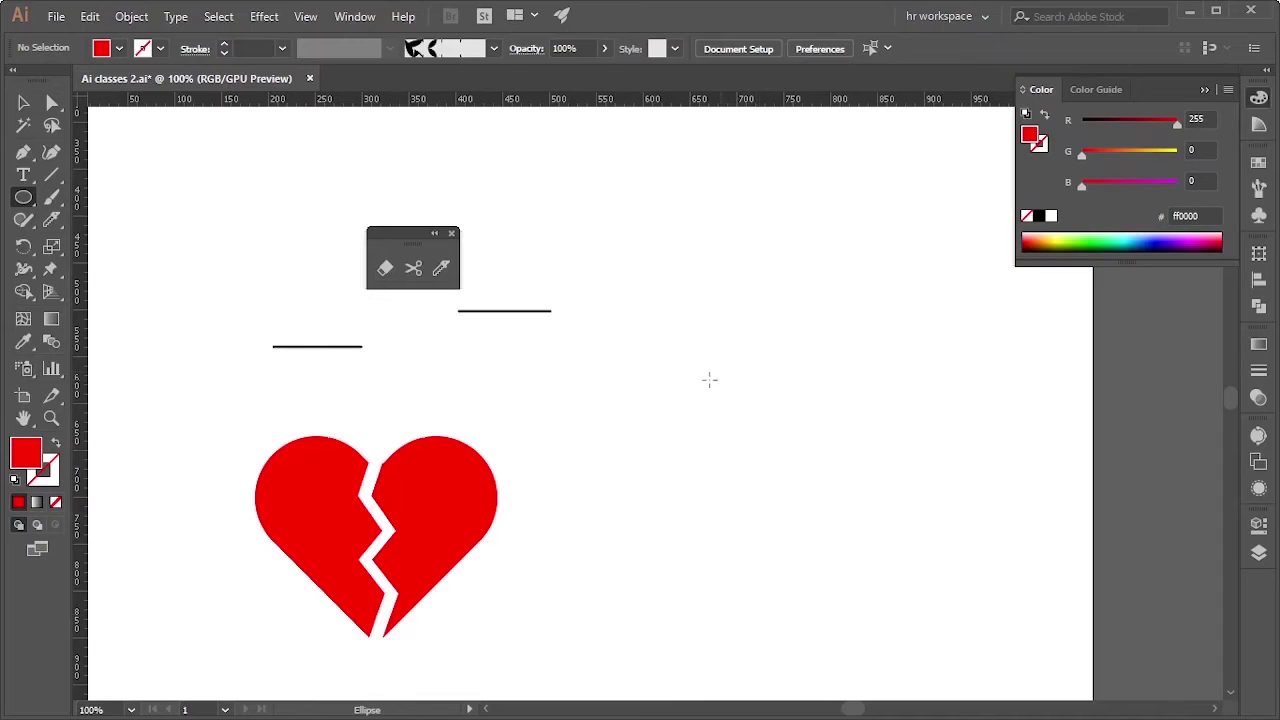
left_click_drag(677, 370, 897, 548)
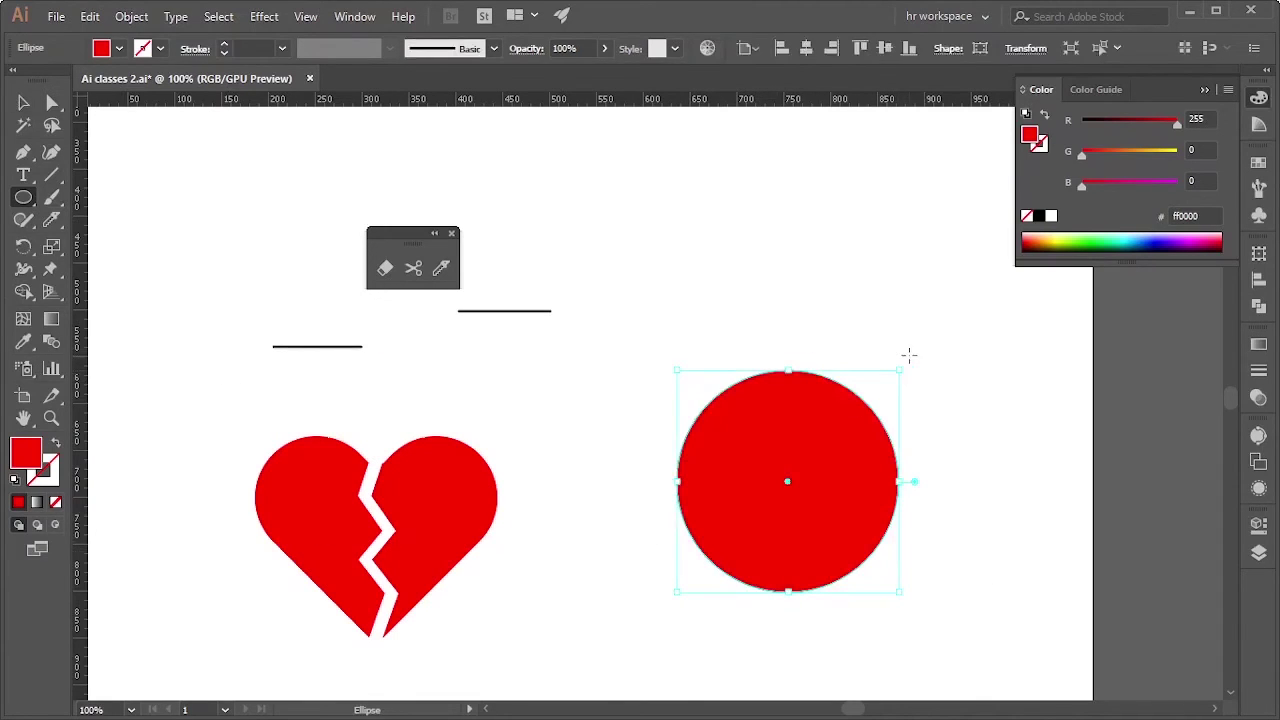
left_click_drag(903, 366, 967, 488)
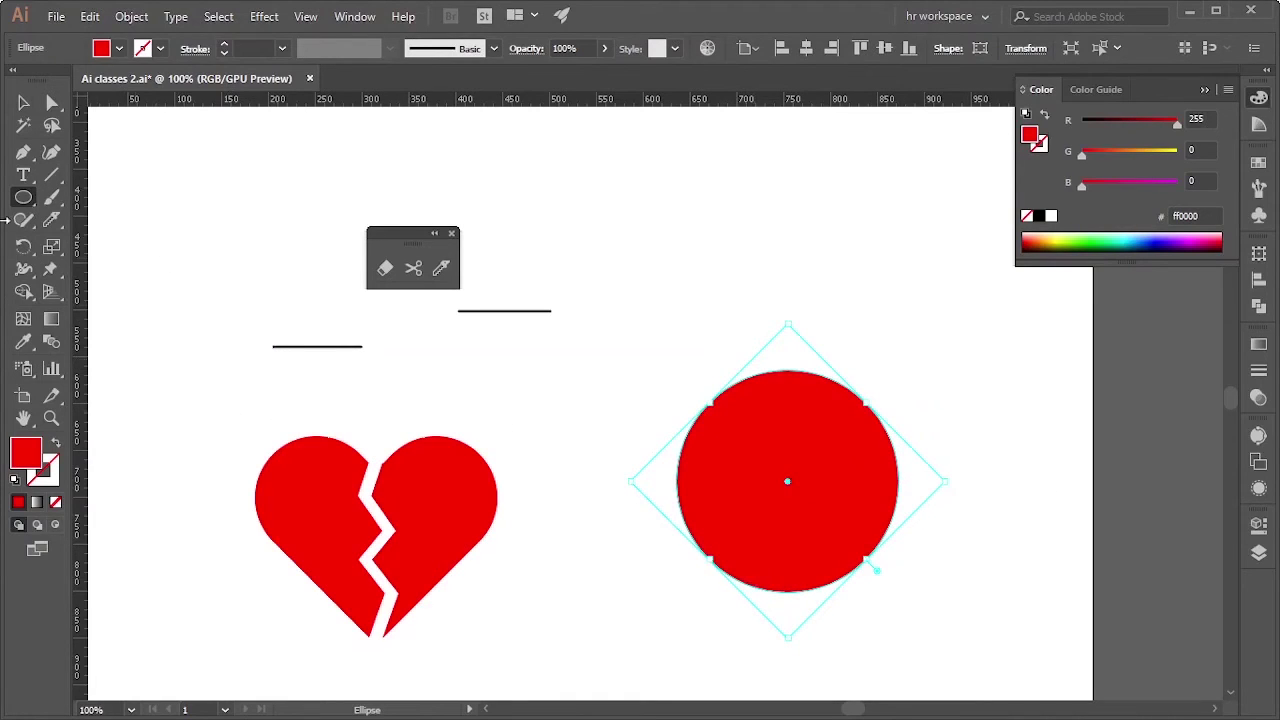
mouse_move(80, 242)
left_mouse_down()
mouse_move(800, 515)
mouse_move(789, 489)
left_mouse_up()
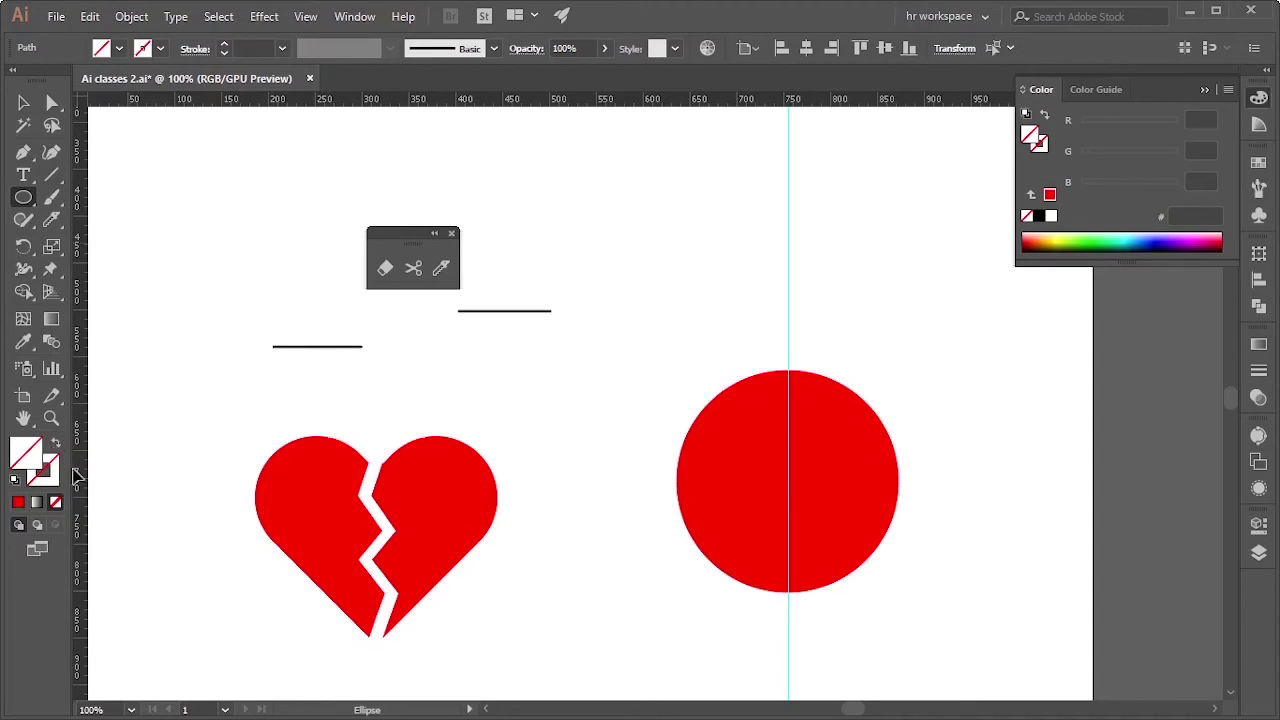
Swap the circle's red fill to a red outline with no fill
left_click(763, 489)
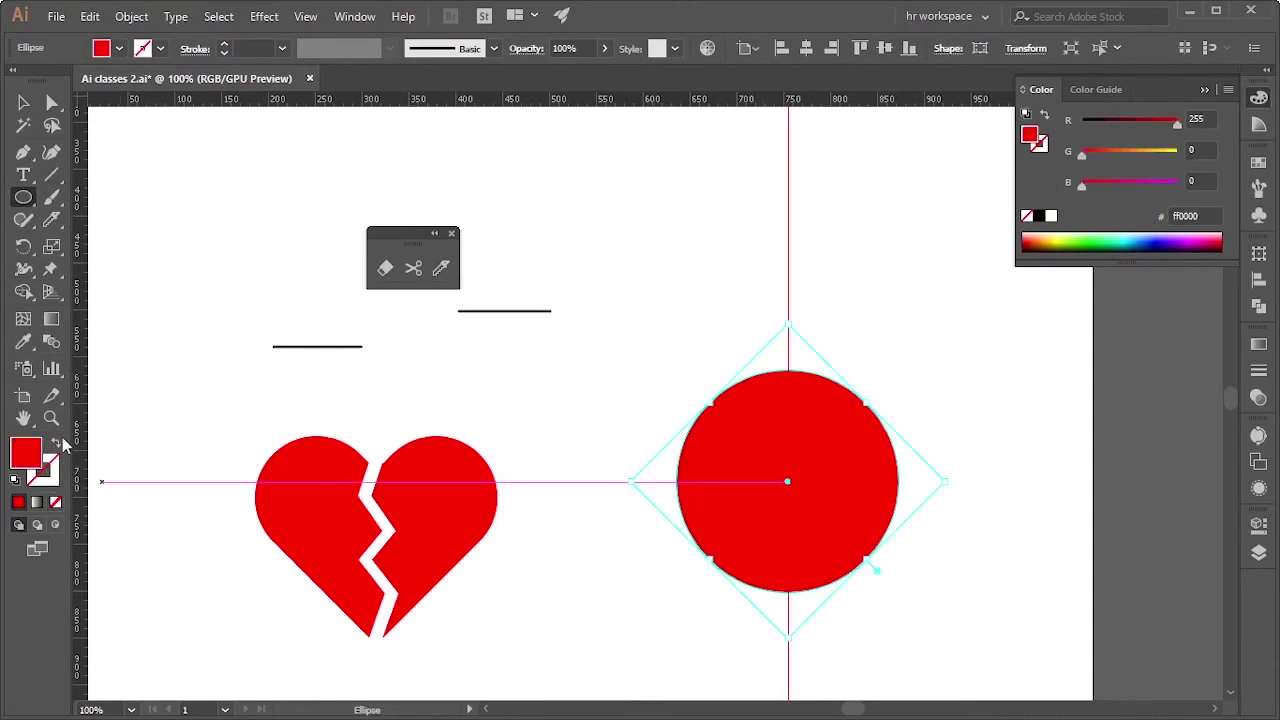
left_click(57, 443)
left_click(23, 102)
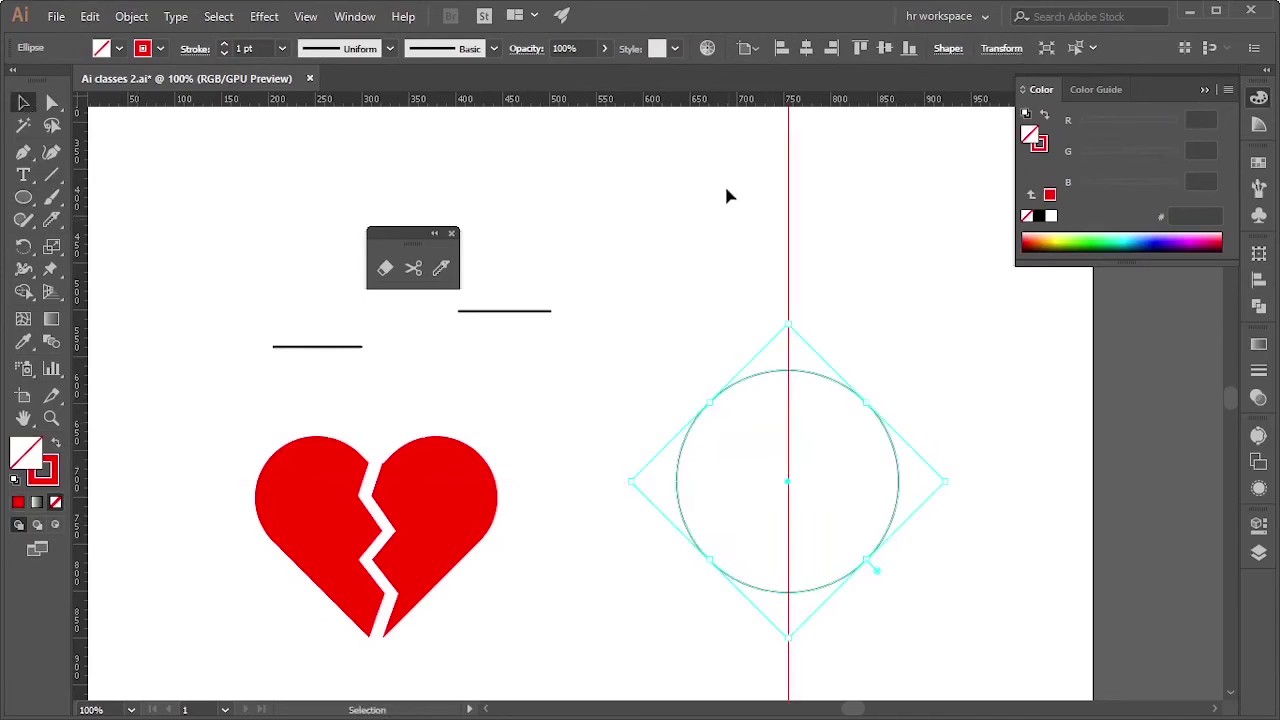
left_click(726, 188)
scroll(958, 549, "down", 3)
left_click(896, 410)
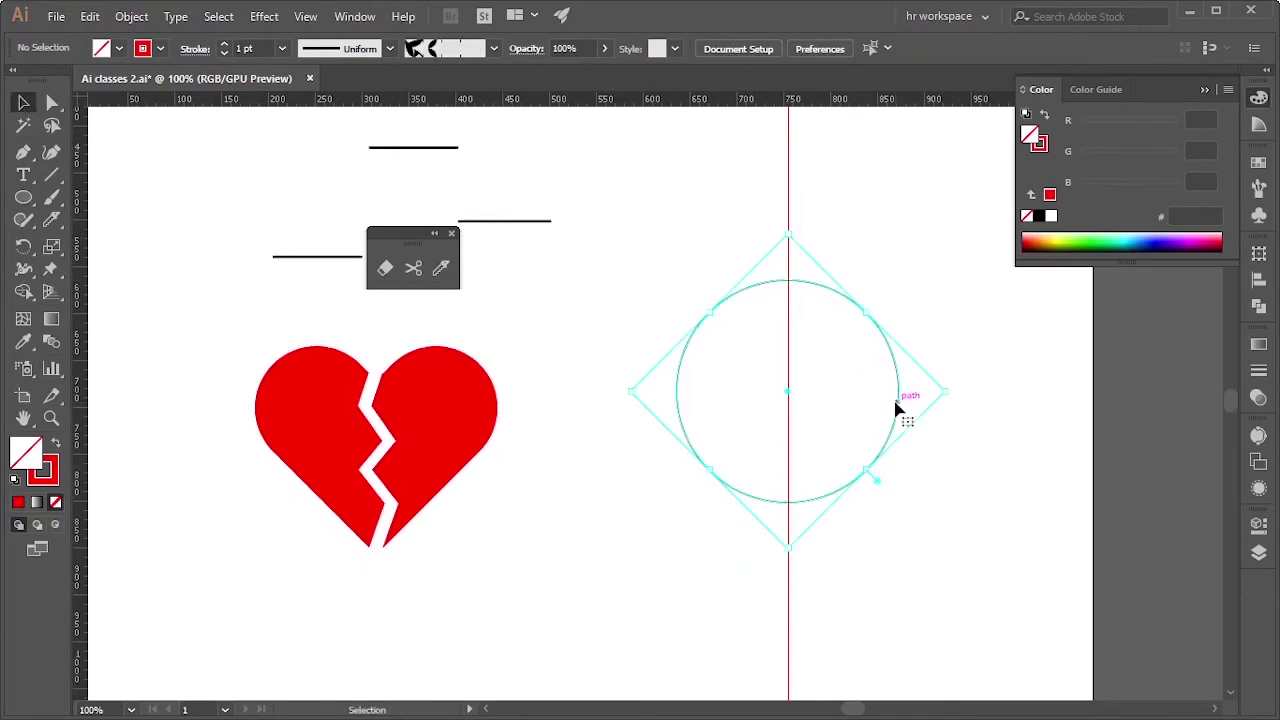
Cut the circle with Scissors at its upper-right and upper-left anchors
key("c")
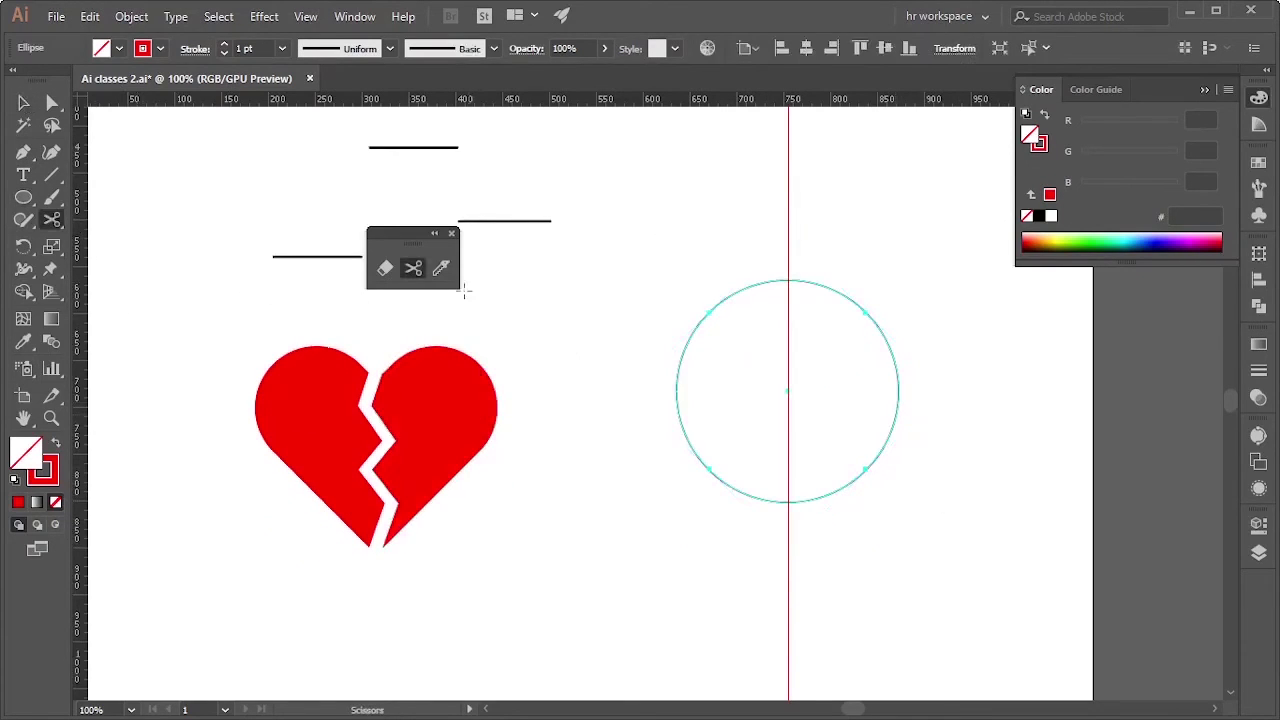
scroll(818, 370, "up", 1)
scroll(922, 400, "up", 2)
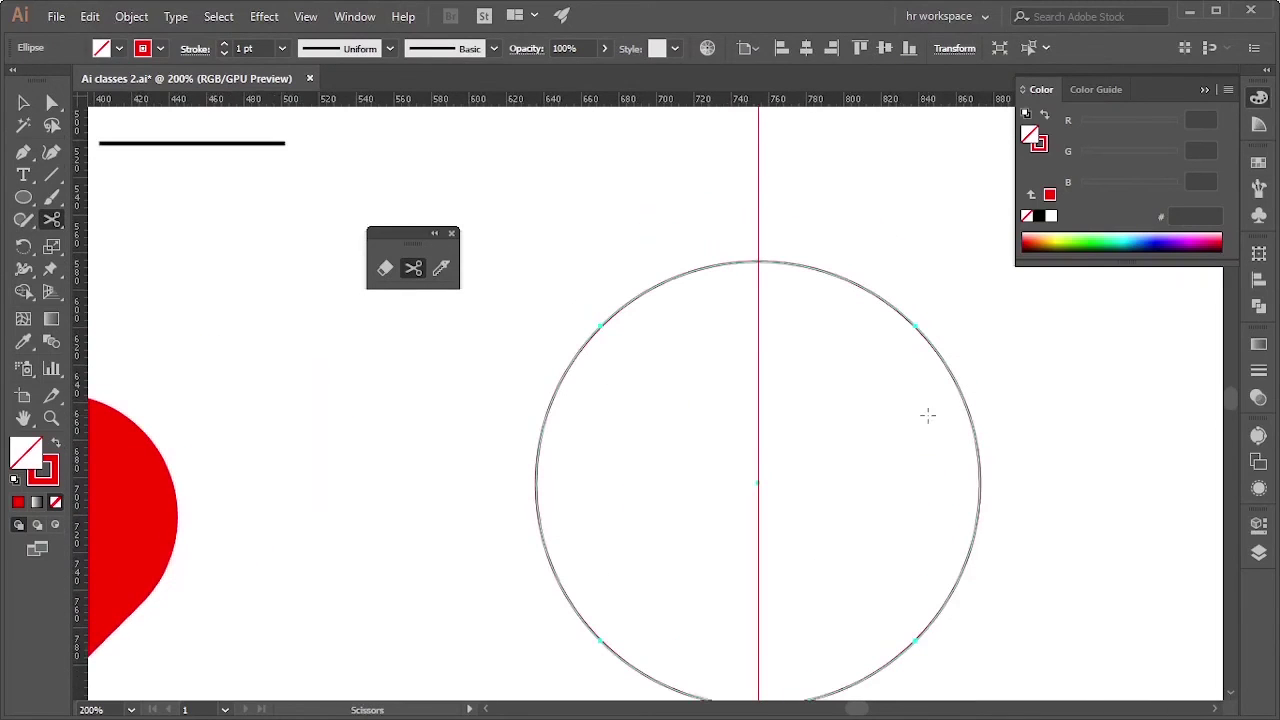
left_click(916, 325)
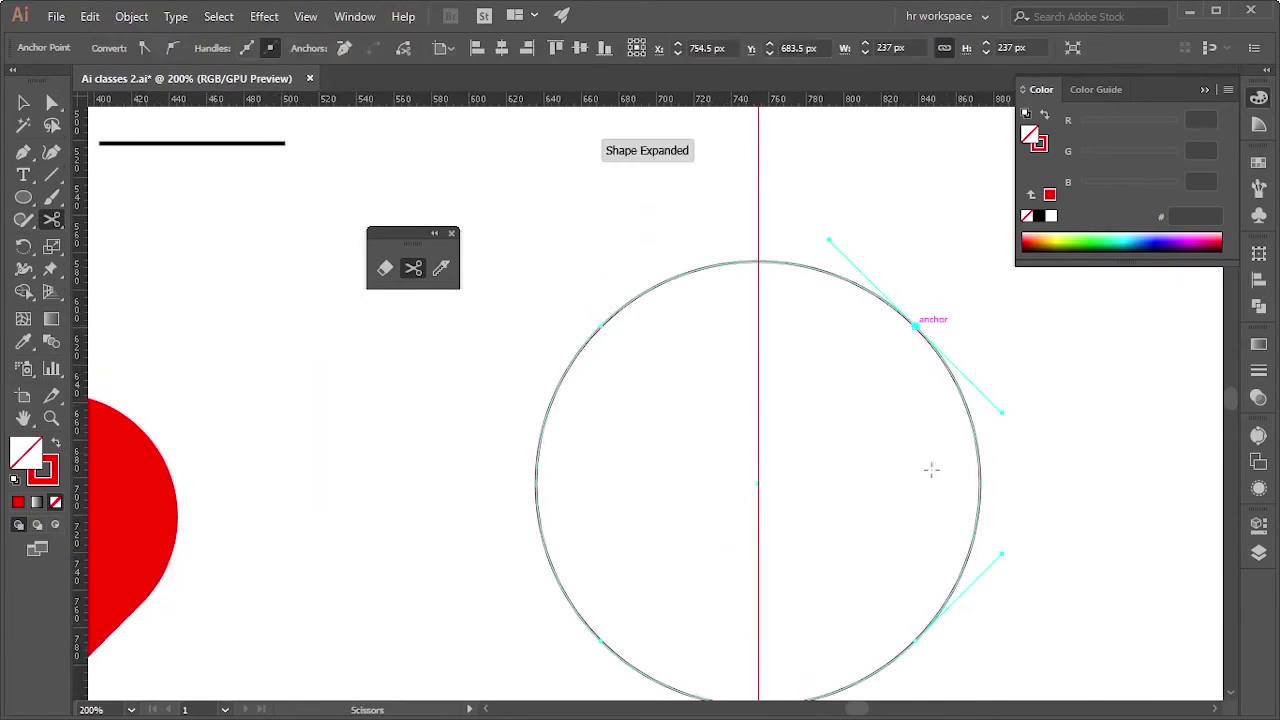
left_click(597, 323)
key("v")
Select the separated top arc and delete it
left_click(762, 266)
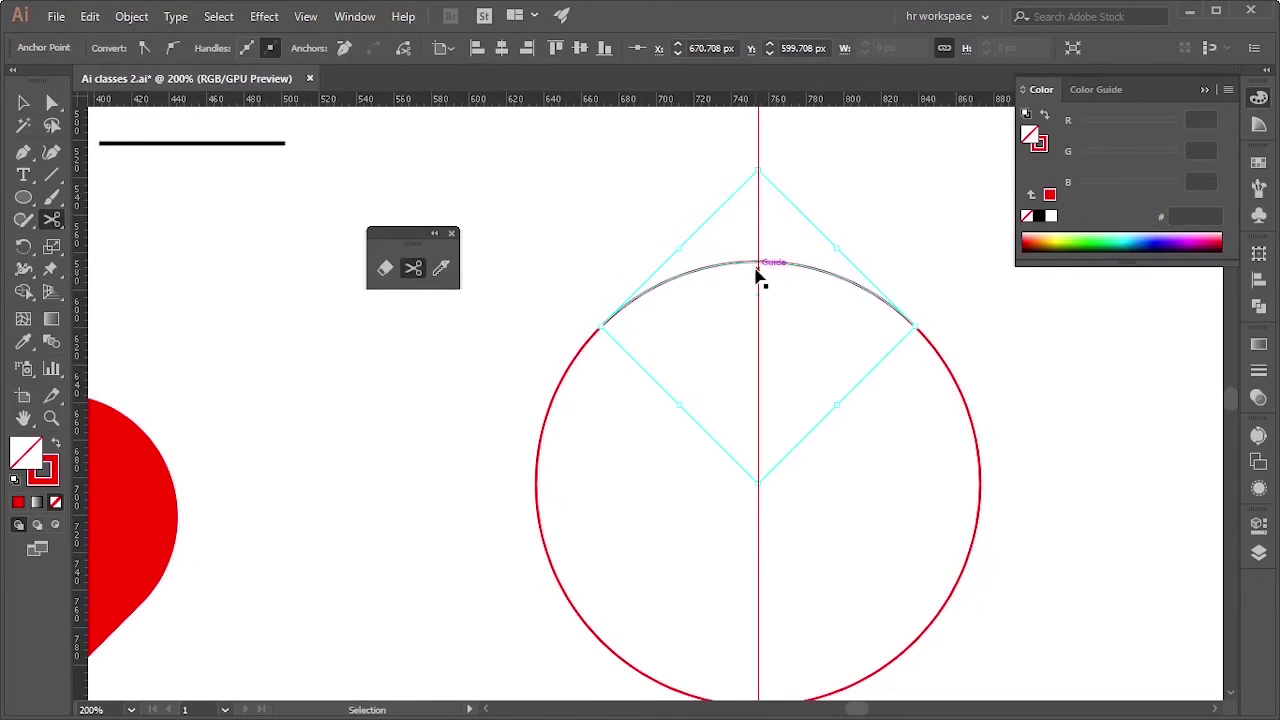
left_click(23, 103)
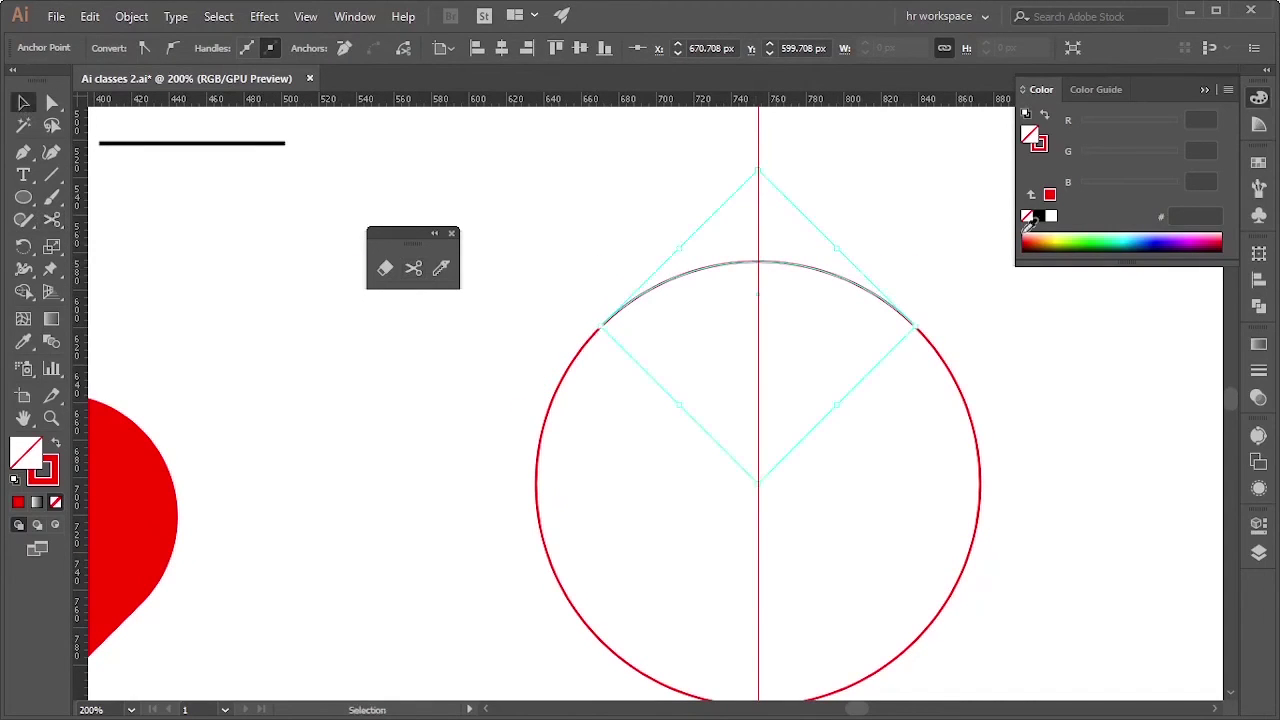
left_click(617, 177)
left_click(709, 271)
key("Delete")
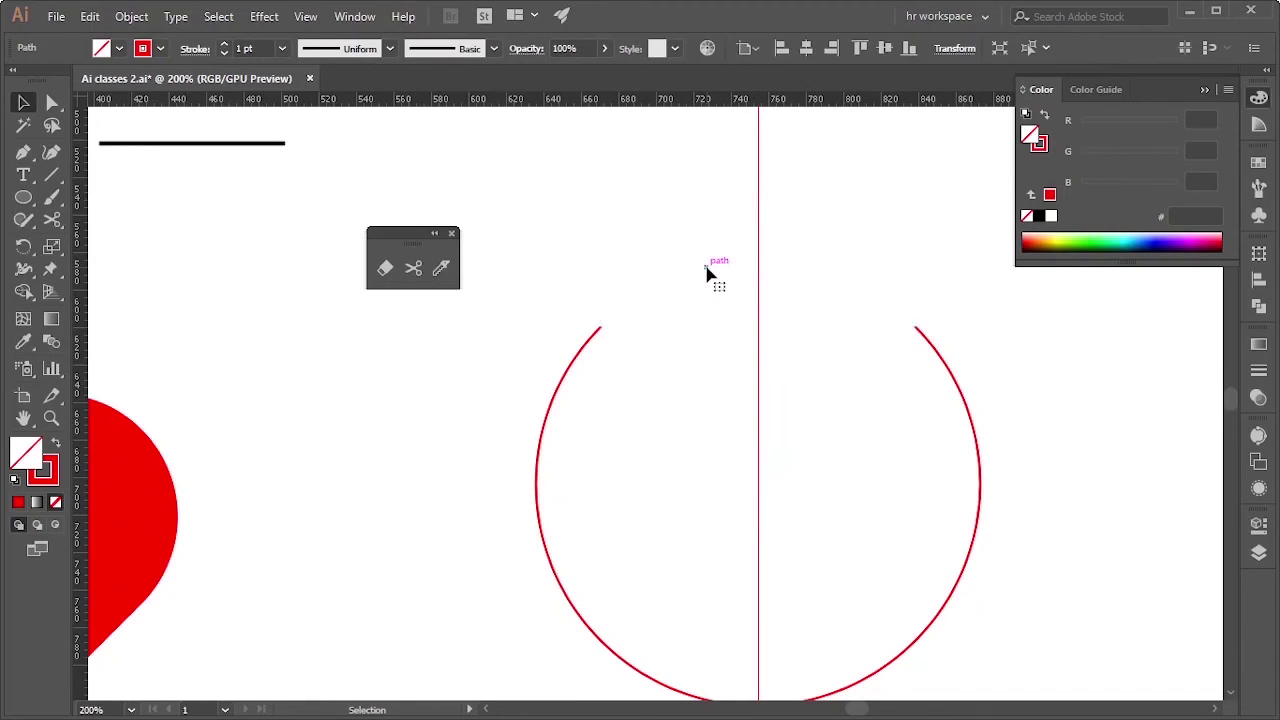
key("c")
scroll(826, 449, "down", 5)
Try a Scissors cut where the guide meets the ring's bottom
scroll(746, 491, "down", 5)
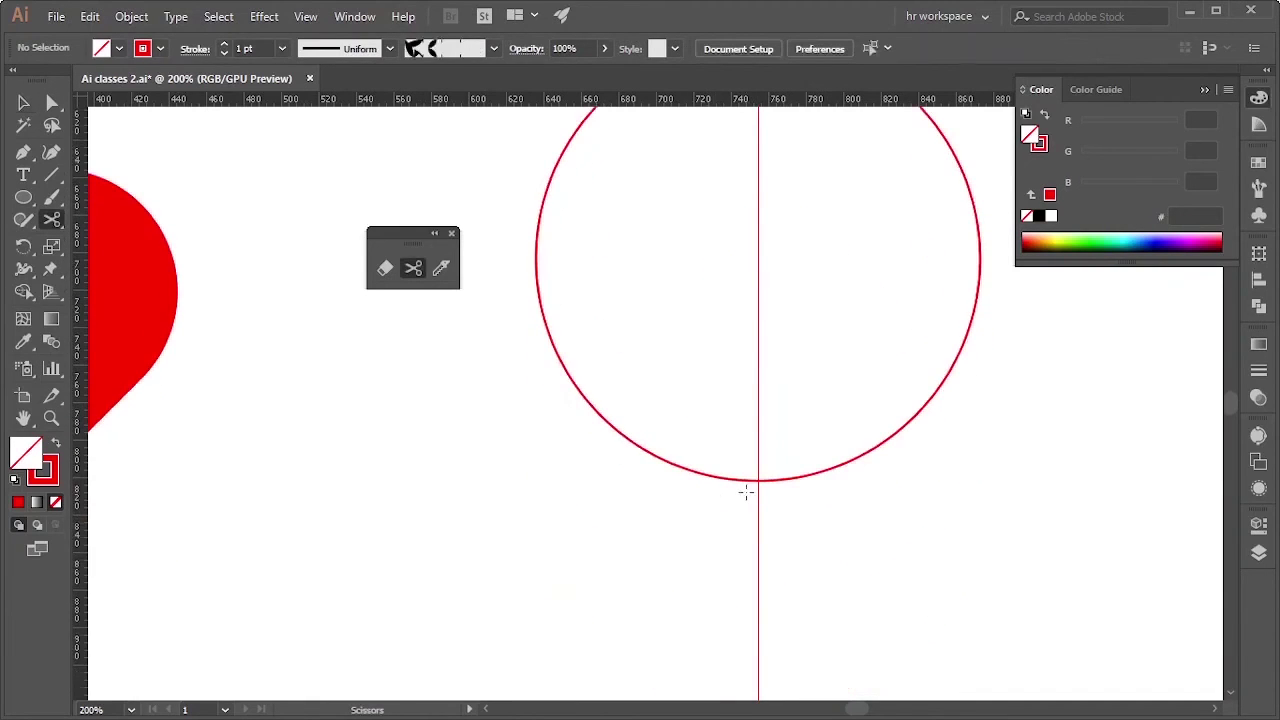
left_click(758, 480)
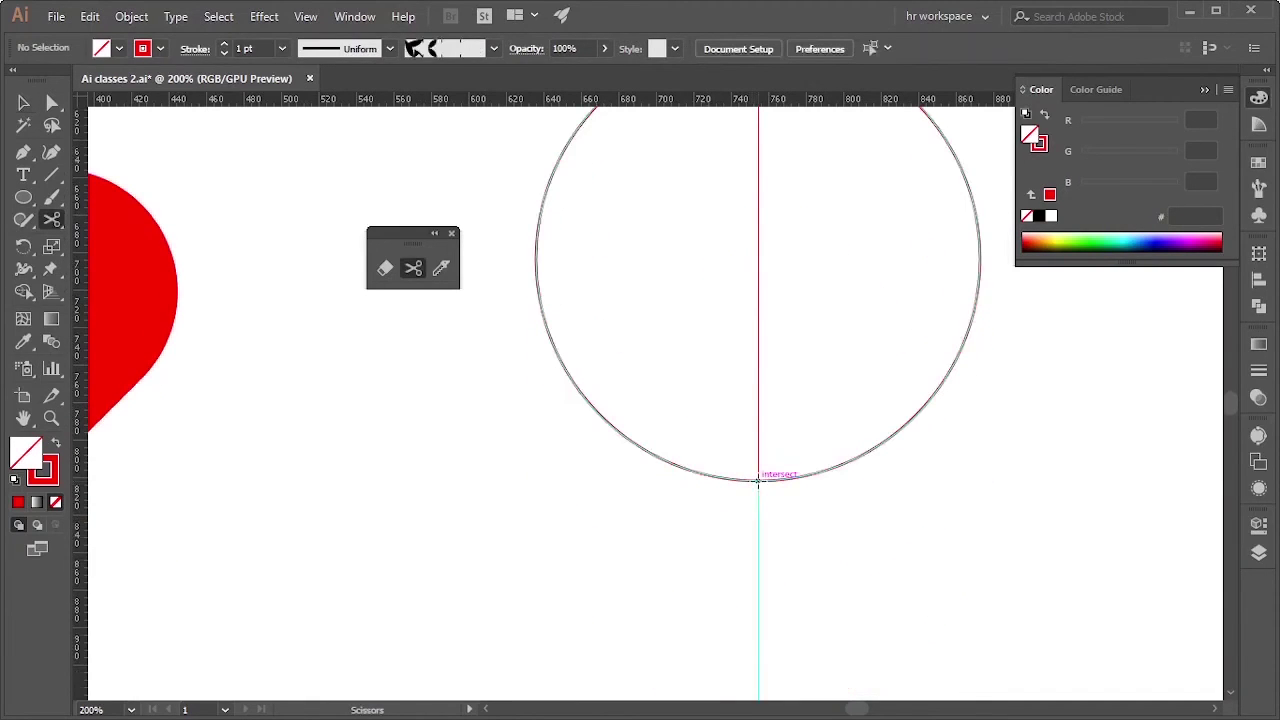
left_click(758, 480)
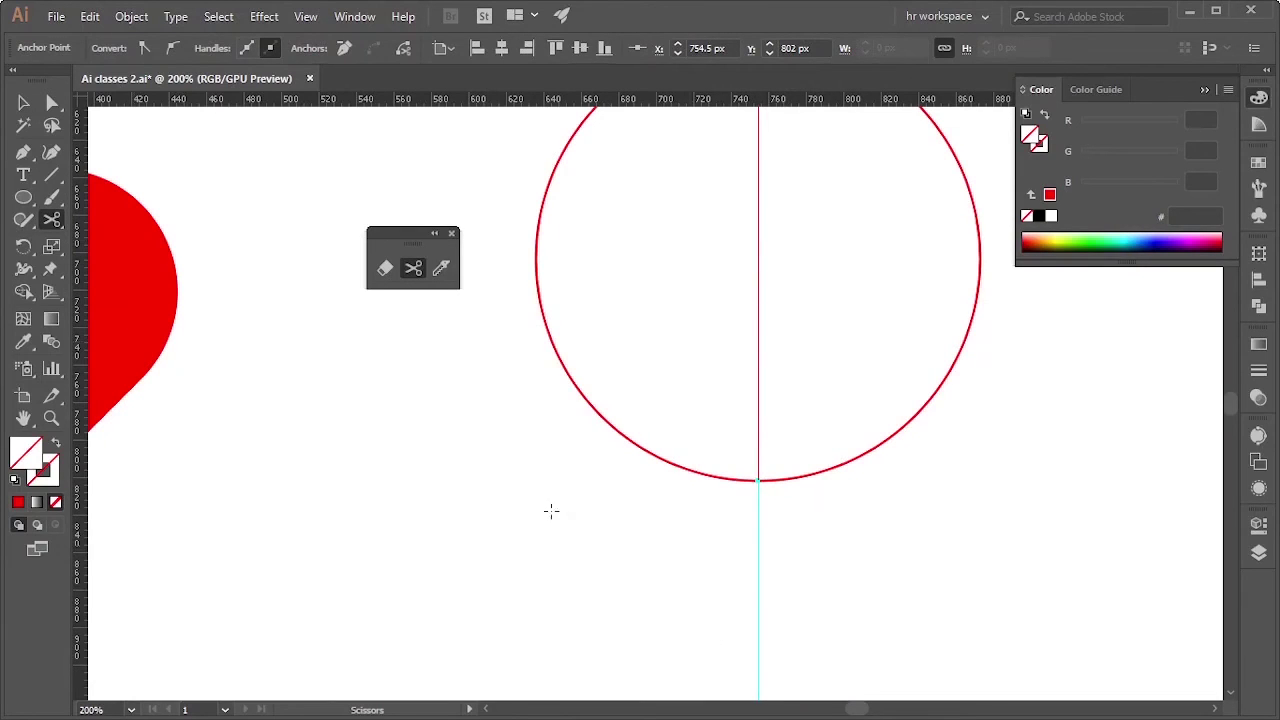
scroll(600, 520, "down", 8)
scroll(331, 440, "up", 12)
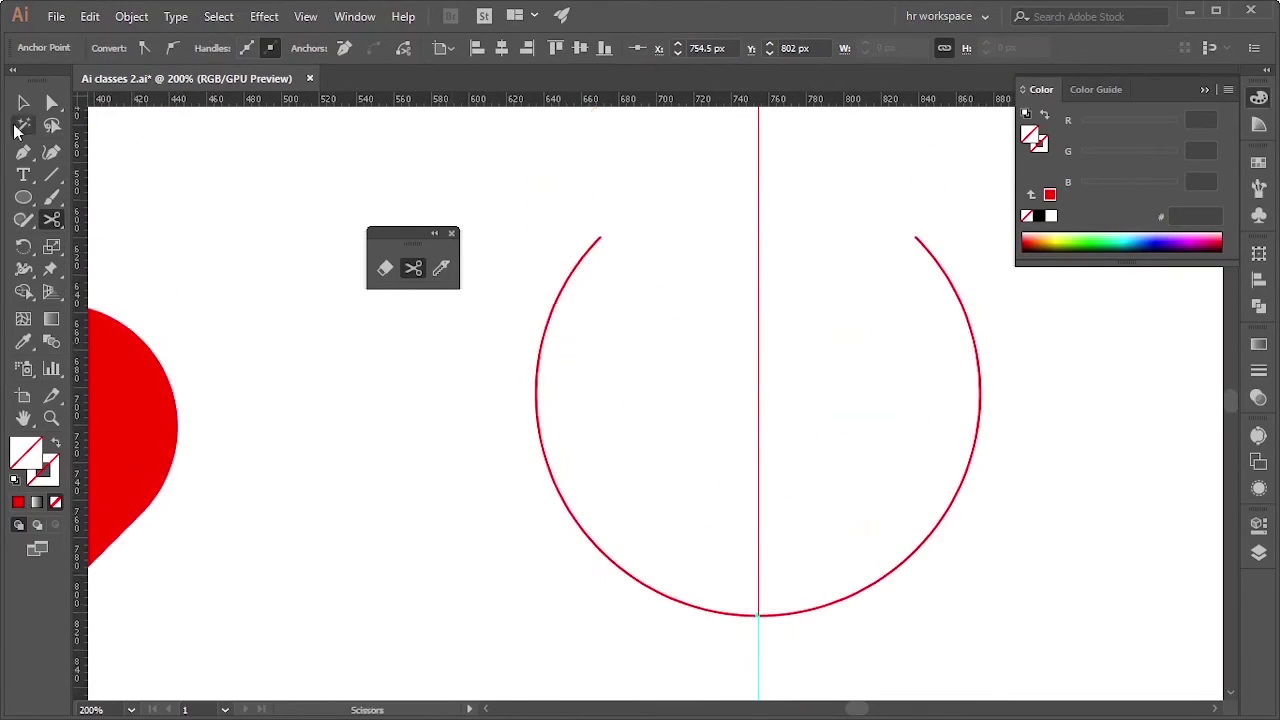
Lock the guides from the vertical guide's context menu
left_click(23, 103)
left_click(554, 197)
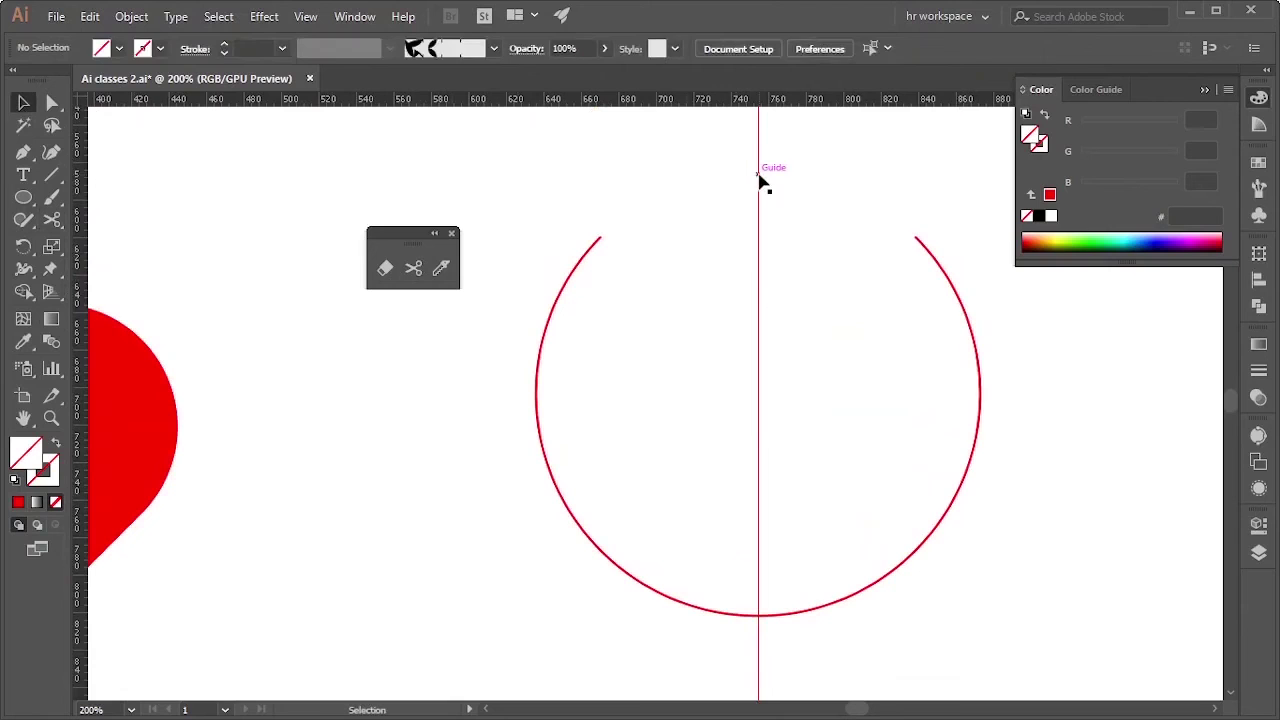
left_click(758, 180)
right_click(758, 180)
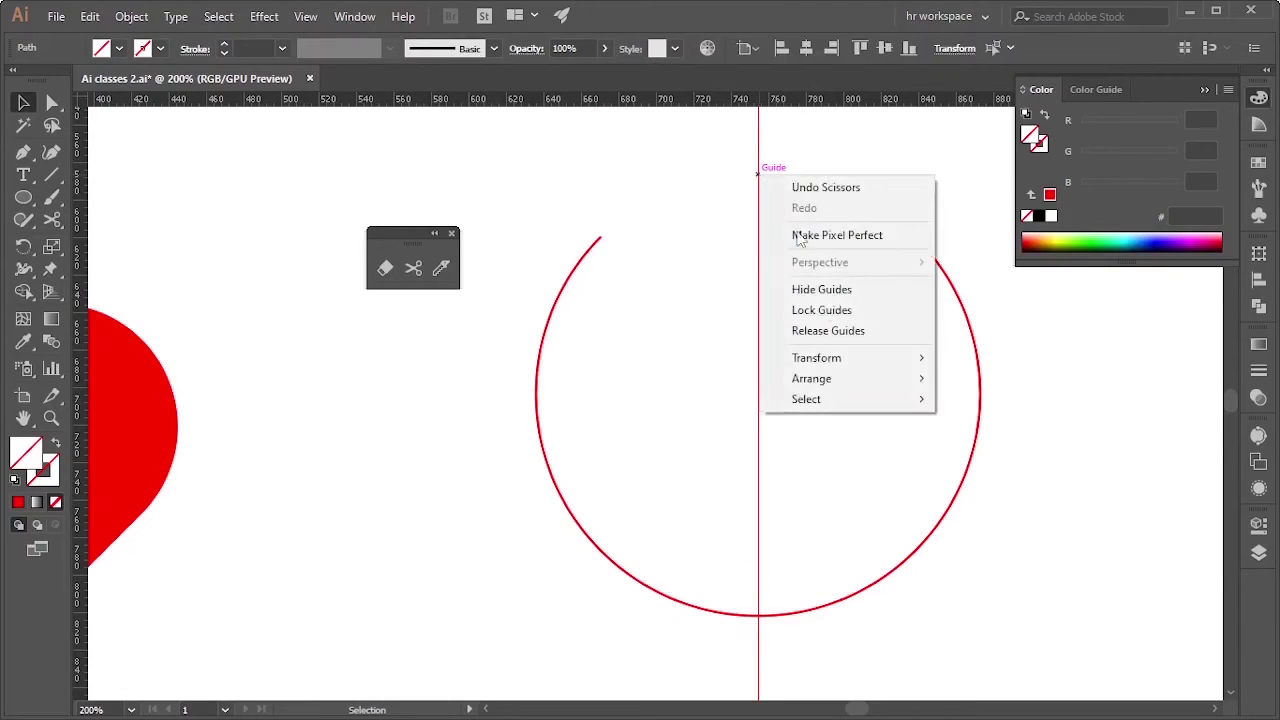
right_click(664, 280)
left_click(725, 445)
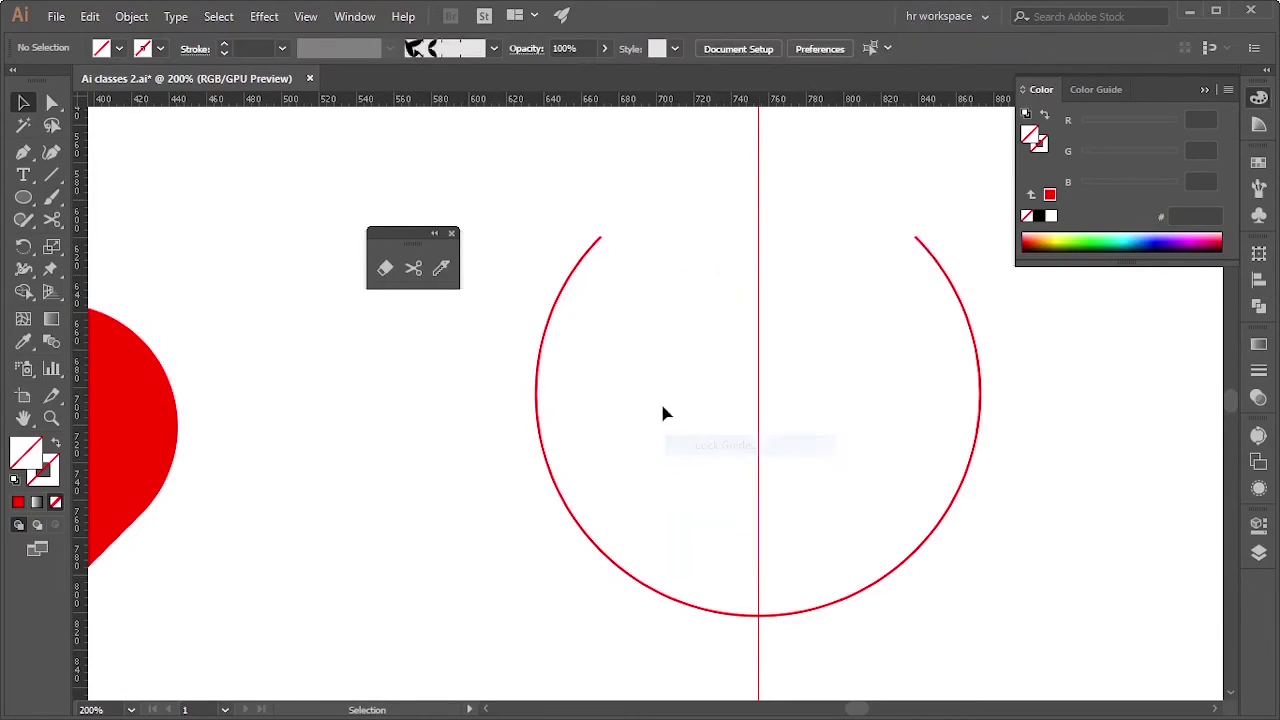
Cut the open circle at its bottom on the guide into left and right arcs
left_click(540, 428)
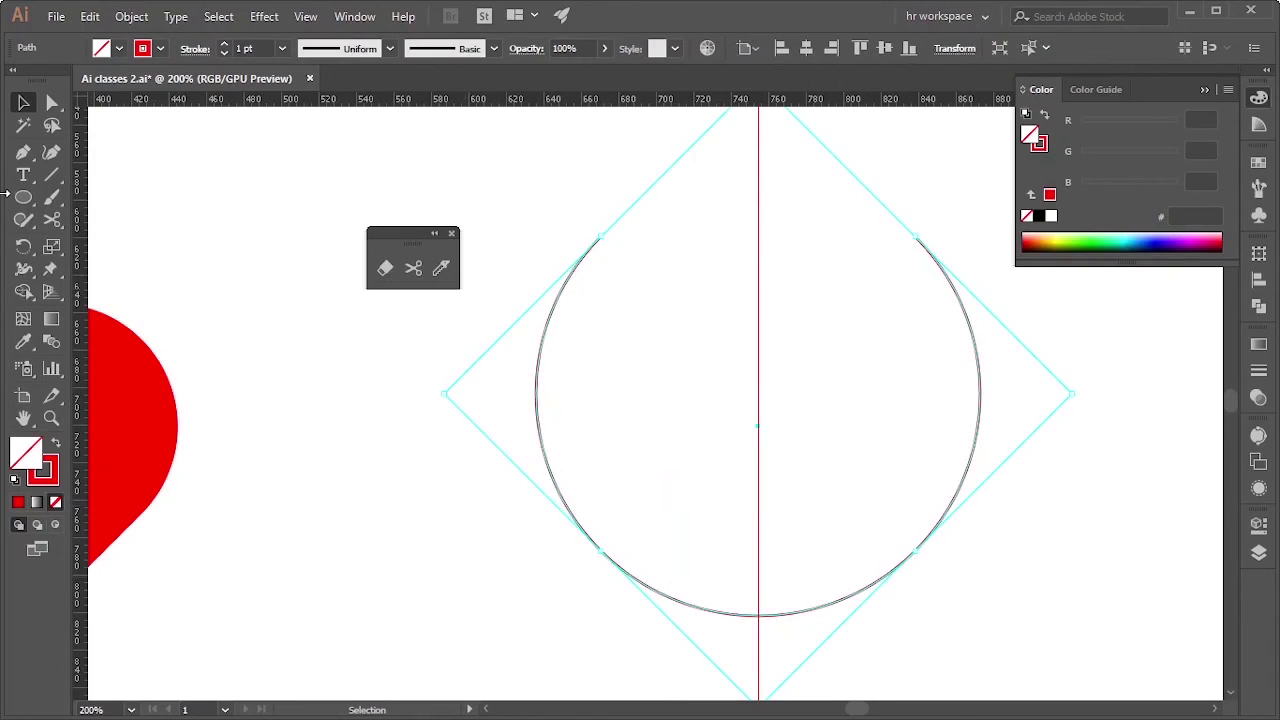
left_click(58, 219)
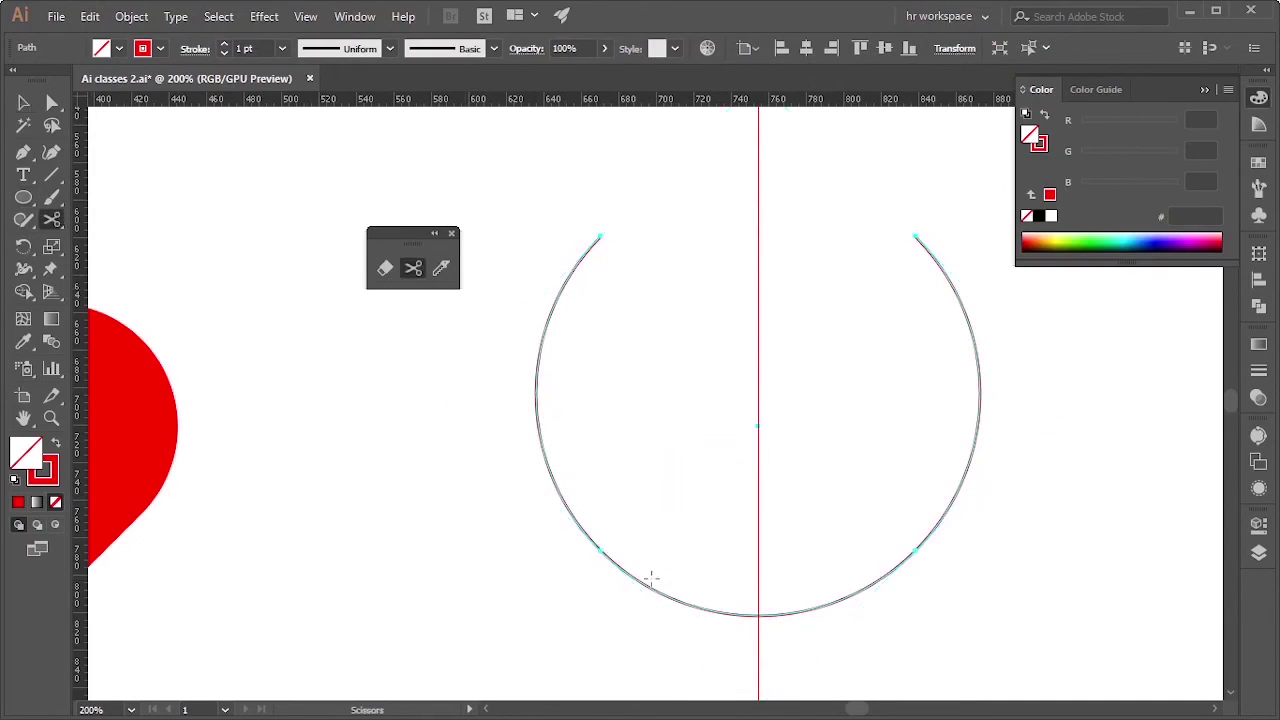
left_click(757, 615)
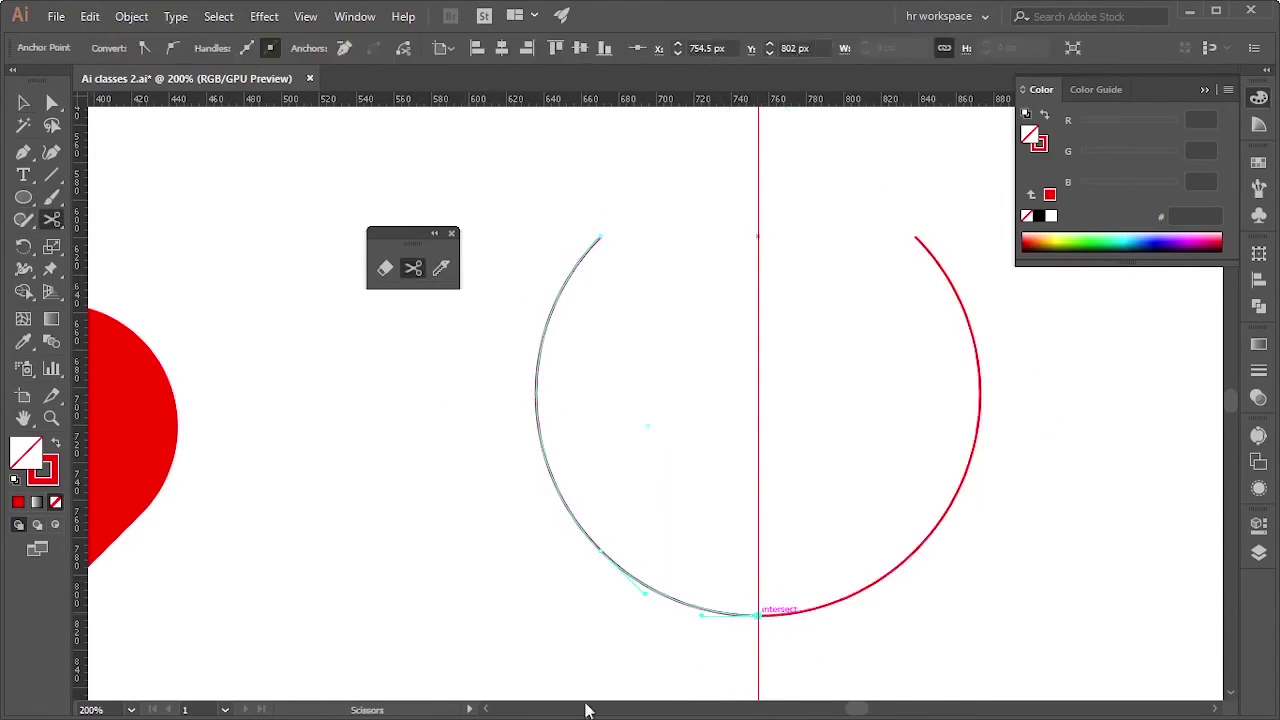
key("v")
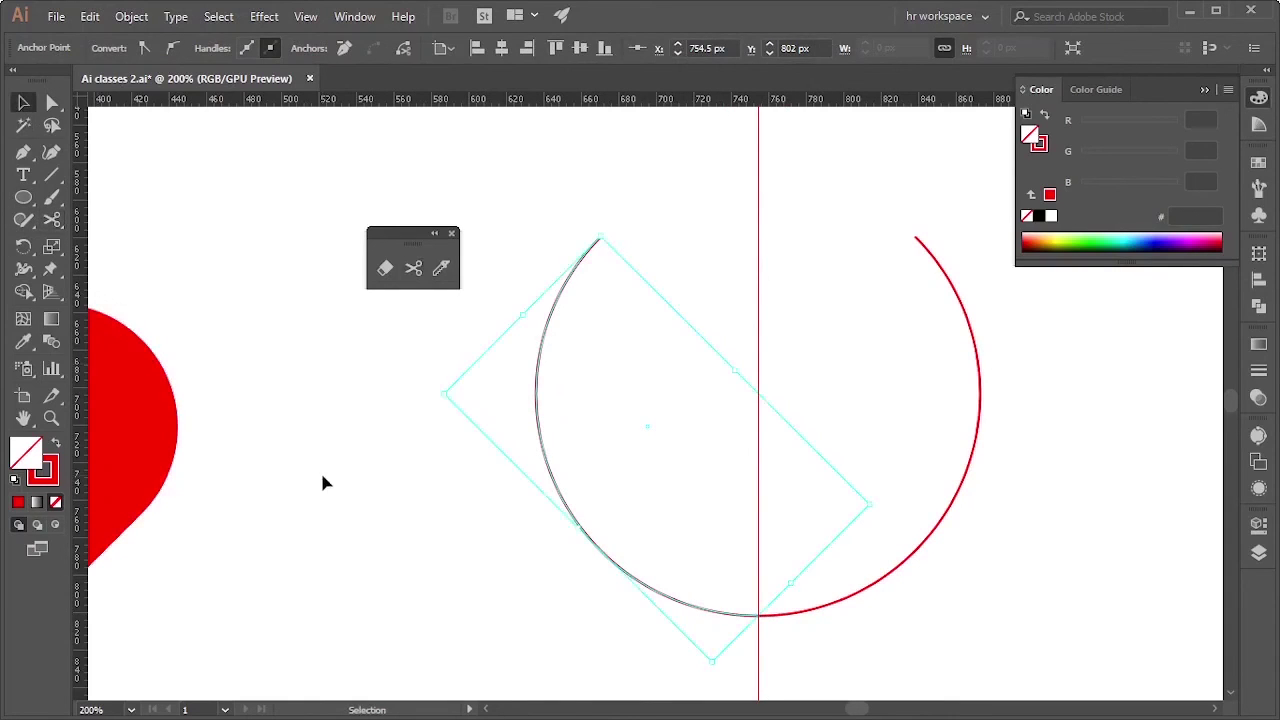
left_click(323, 480)
scroll(796, 500, "down", 3)
Apply the leaf art brush from the Brushes panel to both arcs
left_click(541, 355)
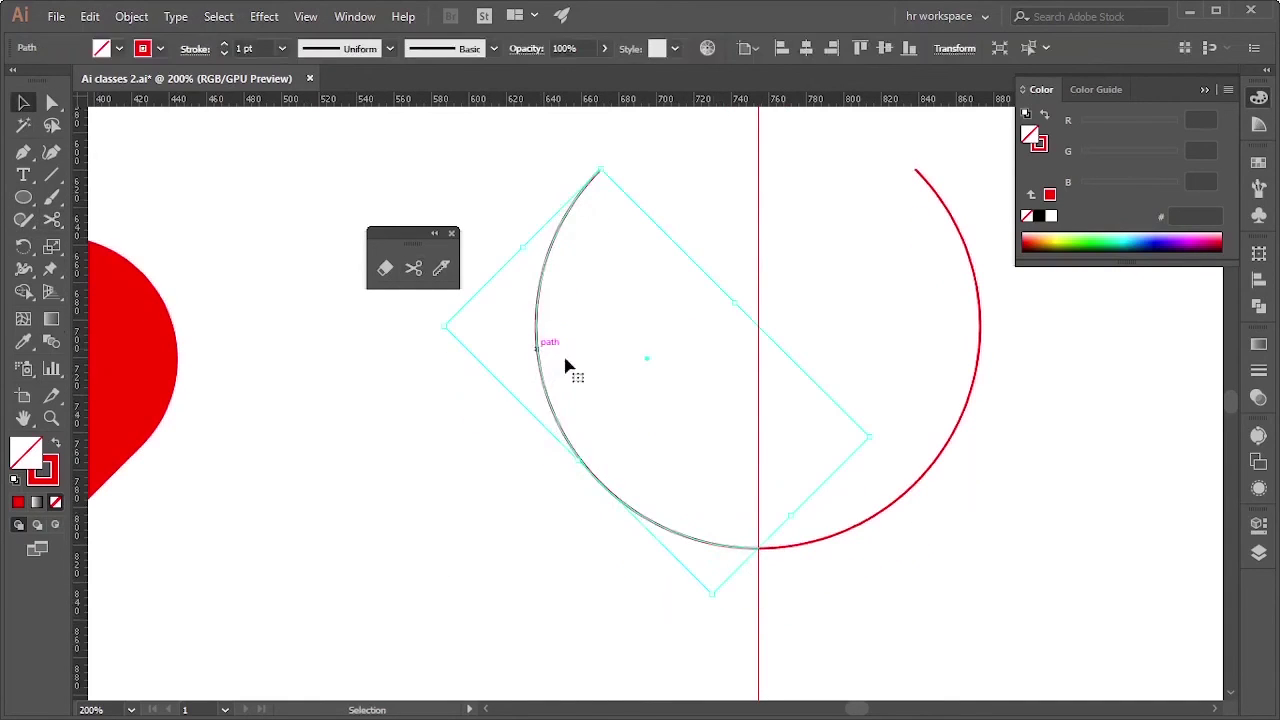
left_click(983, 342, "shift")
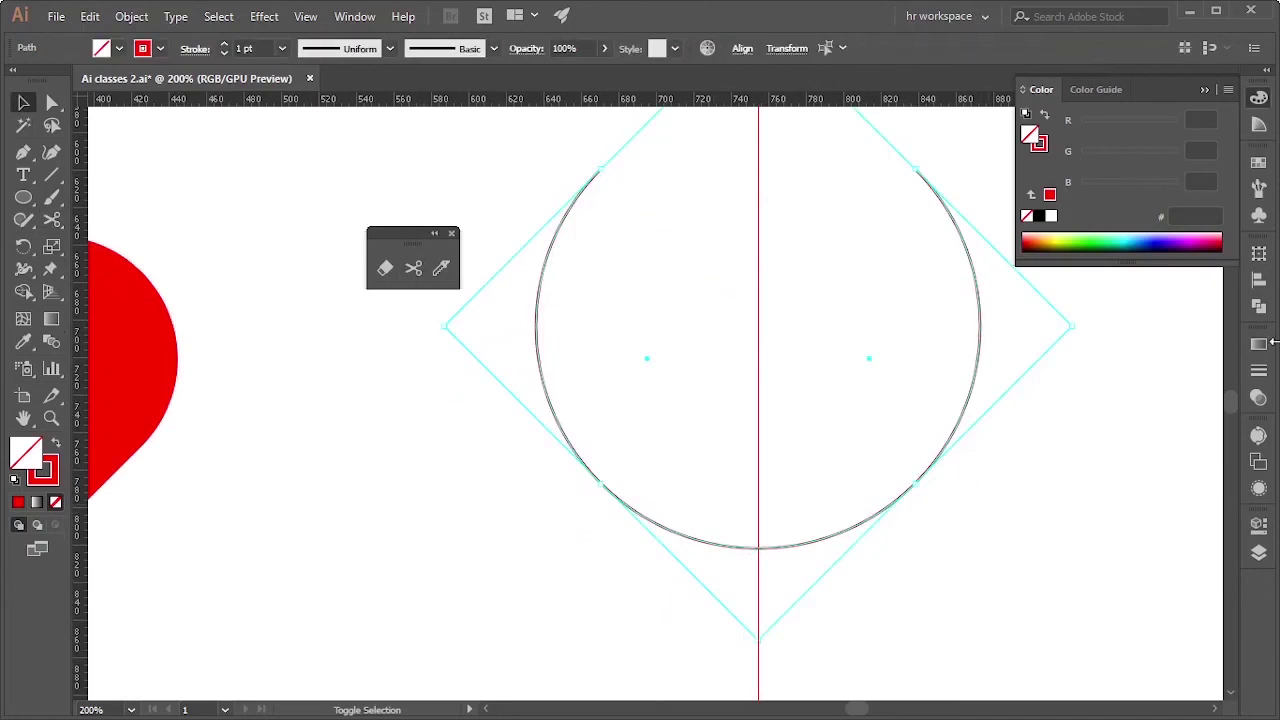
left_click(1259, 187)
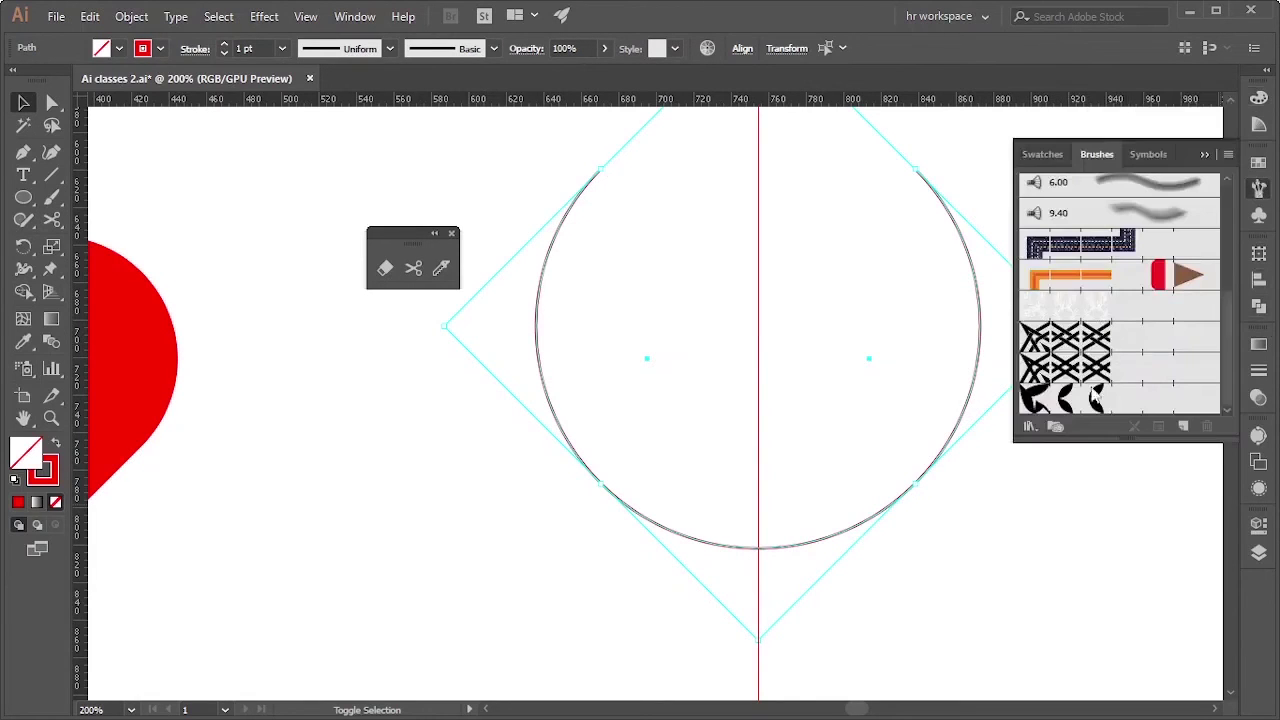
left_click(1062, 400)
left_click(965, 600)
scroll(894, 563, "down", 1)
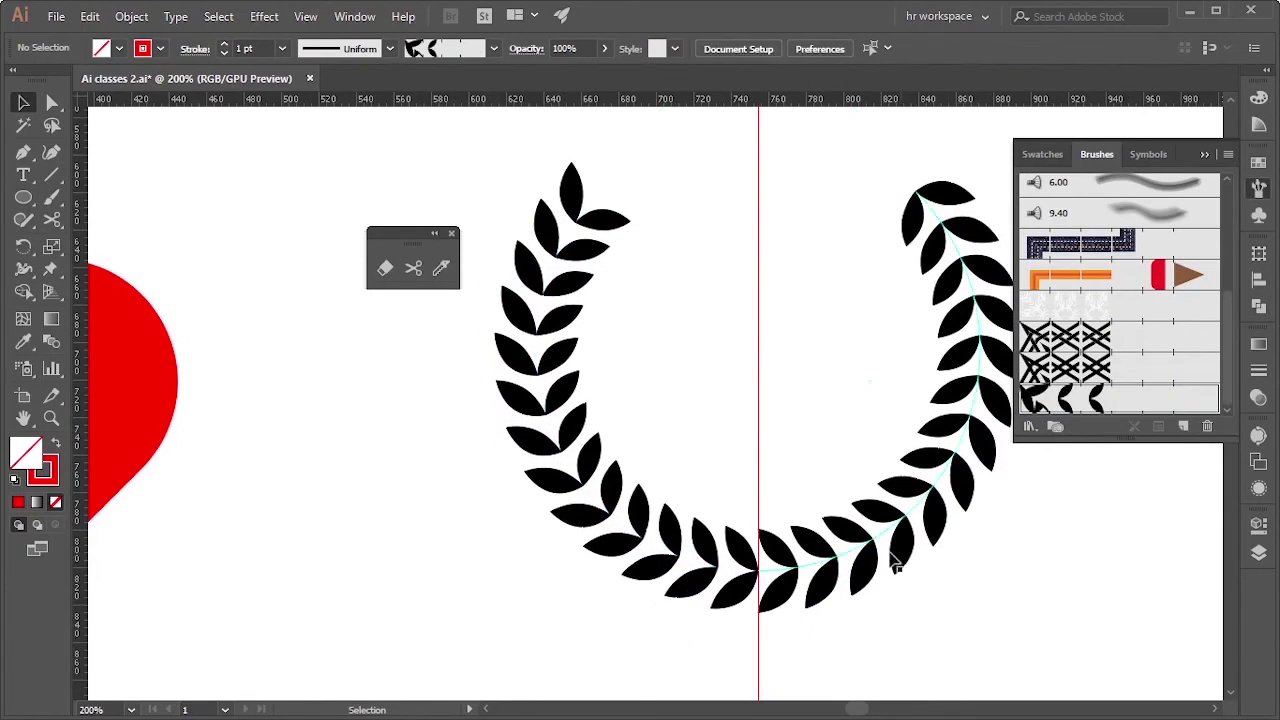
scroll(894, 563, "down", 1, "alt")
mouse_move(994, 594)
left_mouse_down()
mouse_move(783, 592)
mouse_move(885, 594)
left_mouse_up()
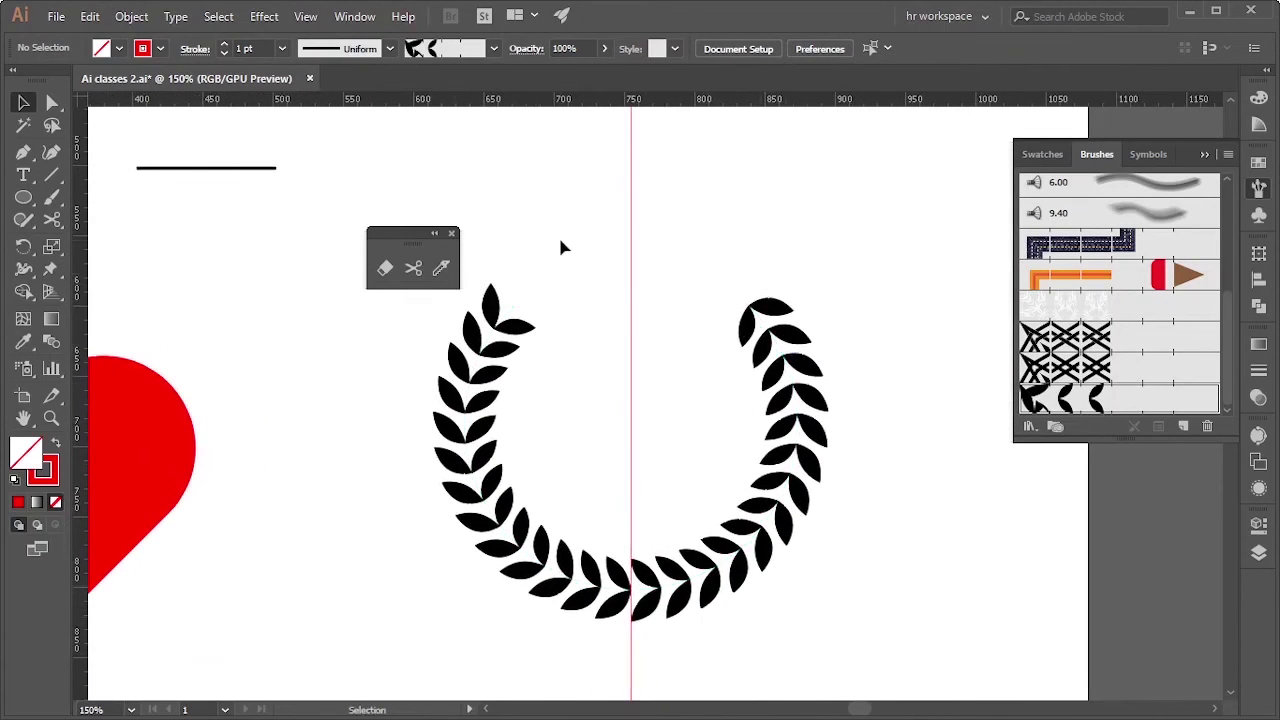
Reverse the right branch's path direction and nudge it slightly right to mirror the left
left_click(779, 343)
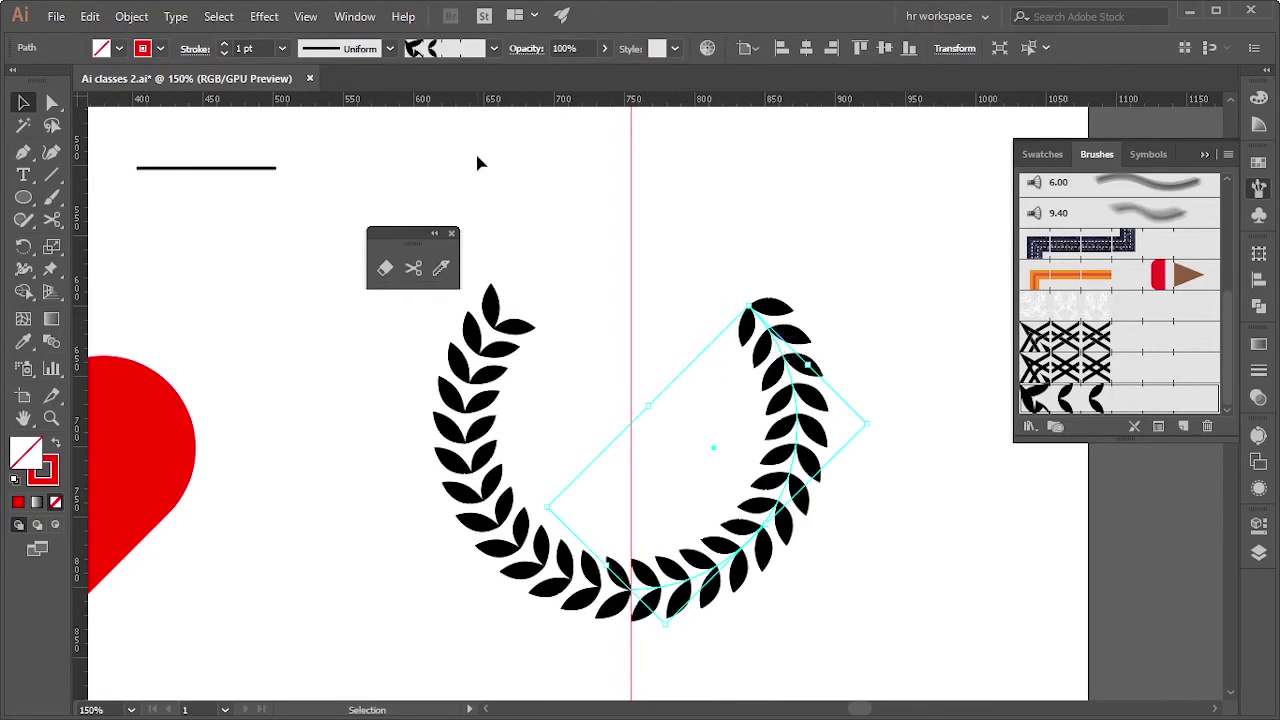
left_click(129, 17)
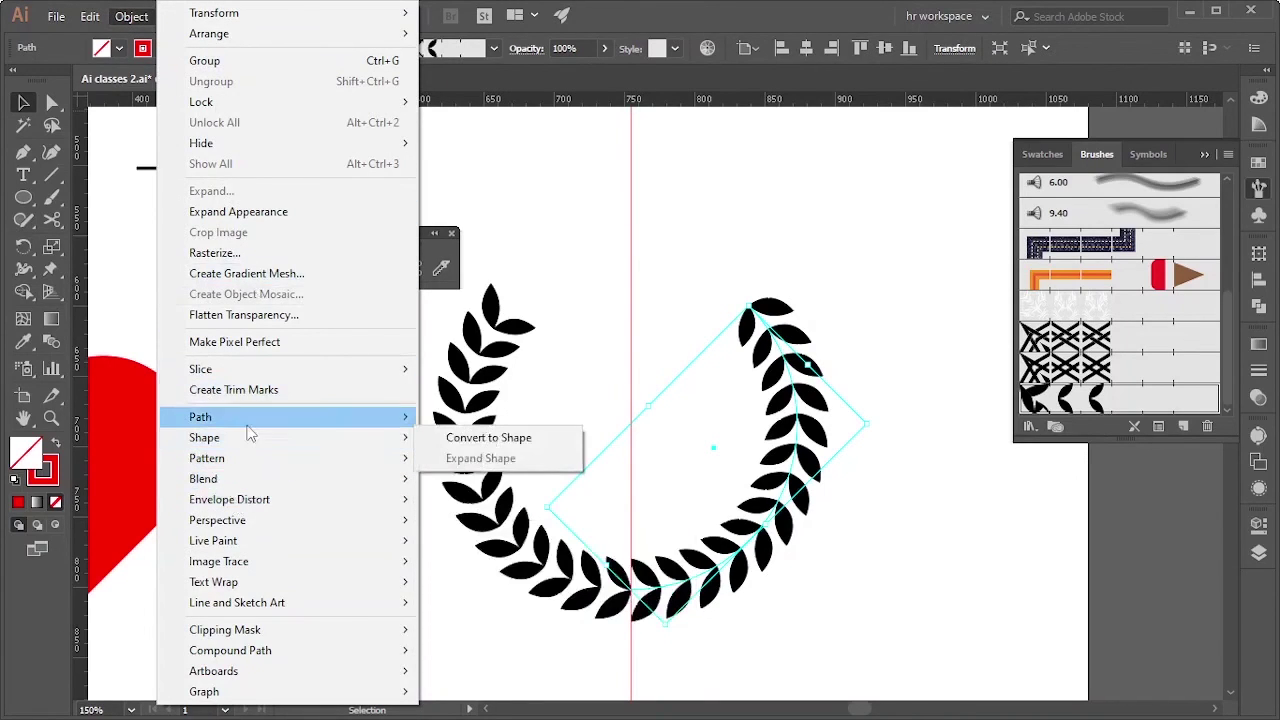
mouse_move(200, 417)
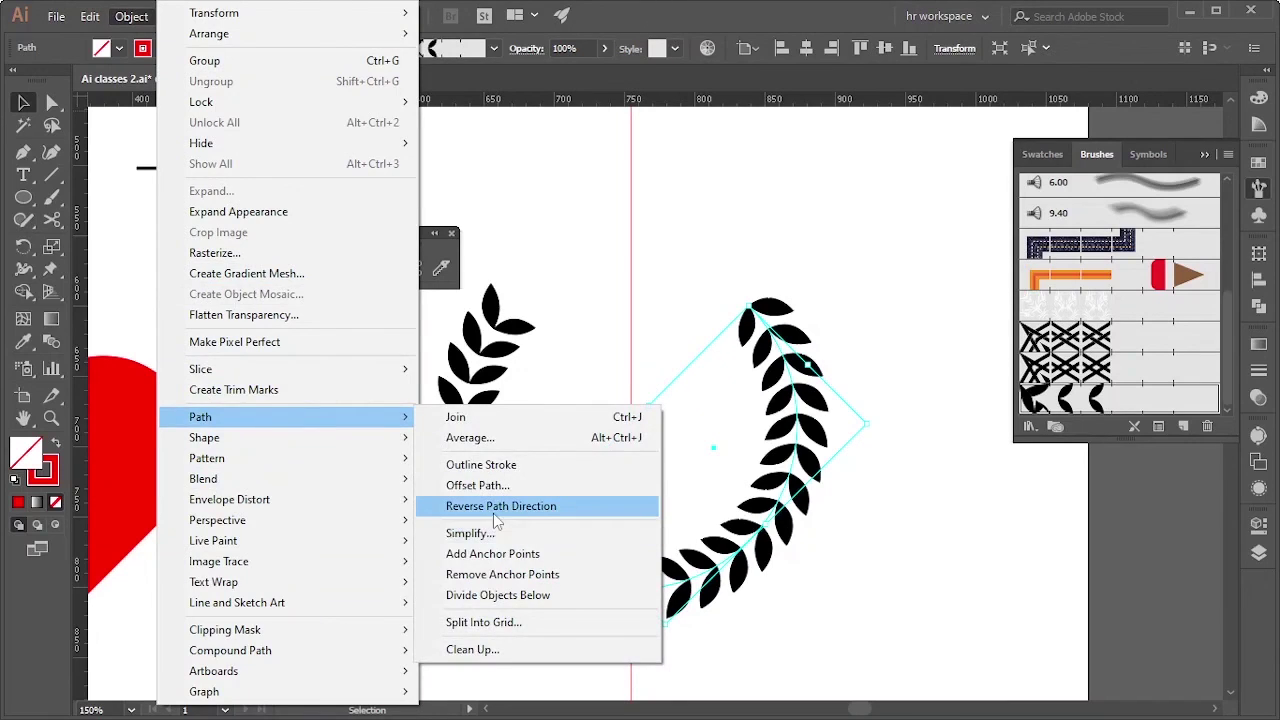
left_click(495, 506)
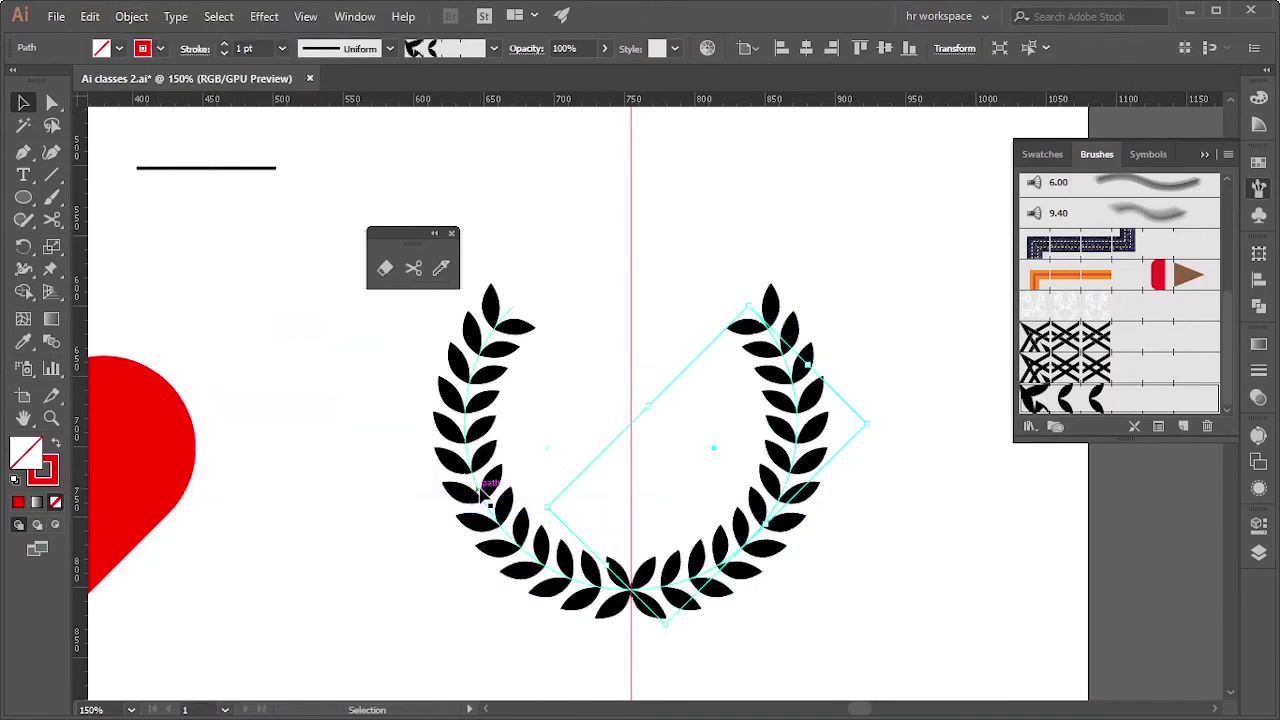
left_click(819, 541)
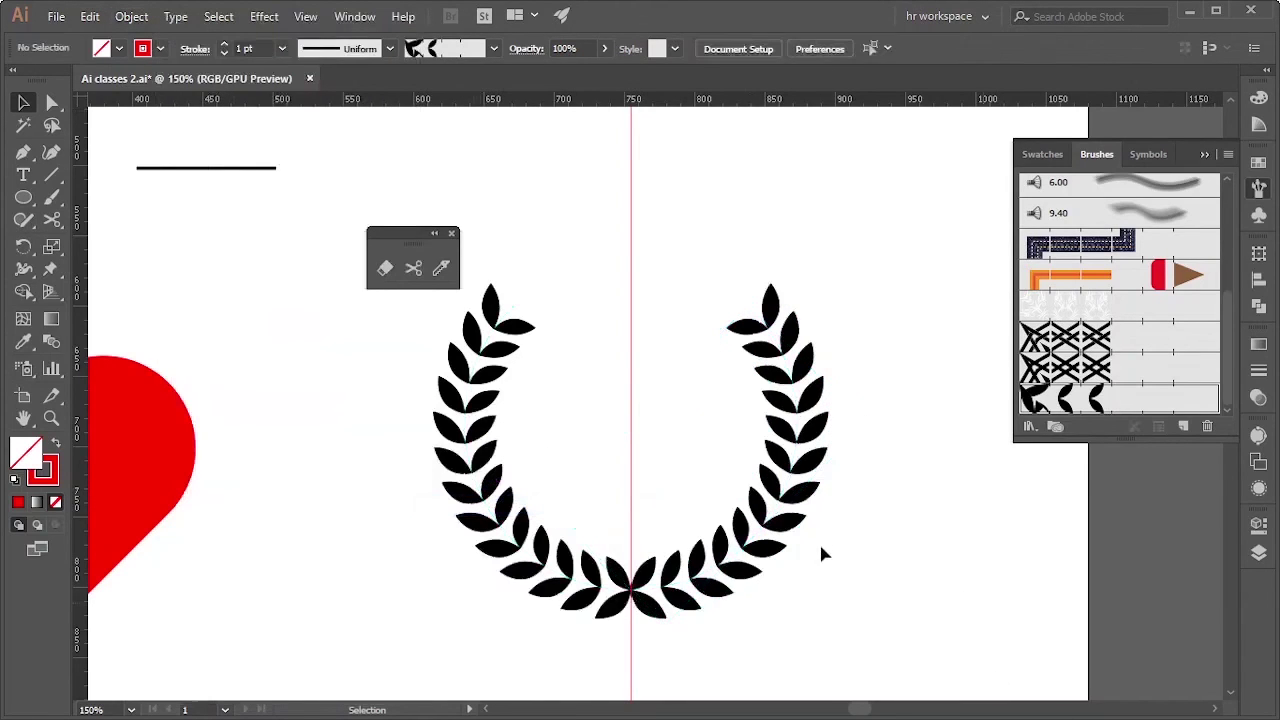
left_click(771, 526)
left_click_drag(771, 526, 789, 526)
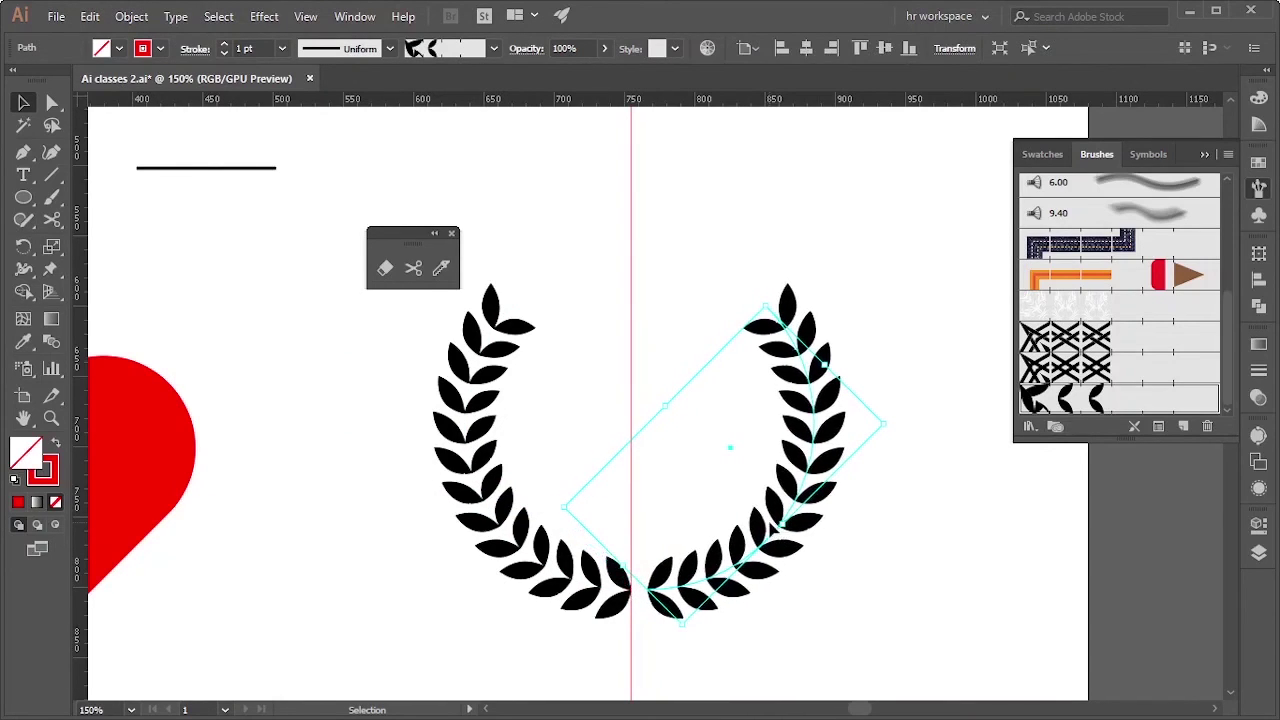
left_click(931, 587)
key("ctrl+minus")
key("ctrl+minus")
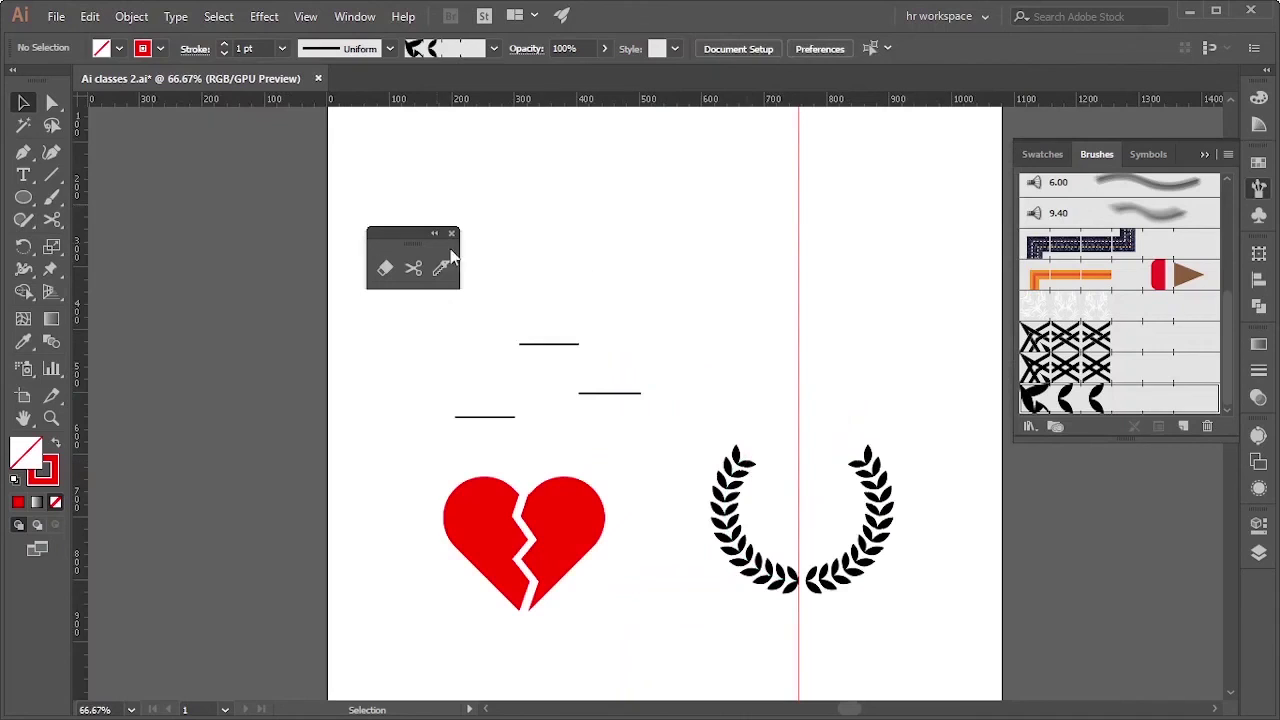
Unlock the guides, delete the vertical guide below the wreath, then lock the guides again
left_click(451, 233)
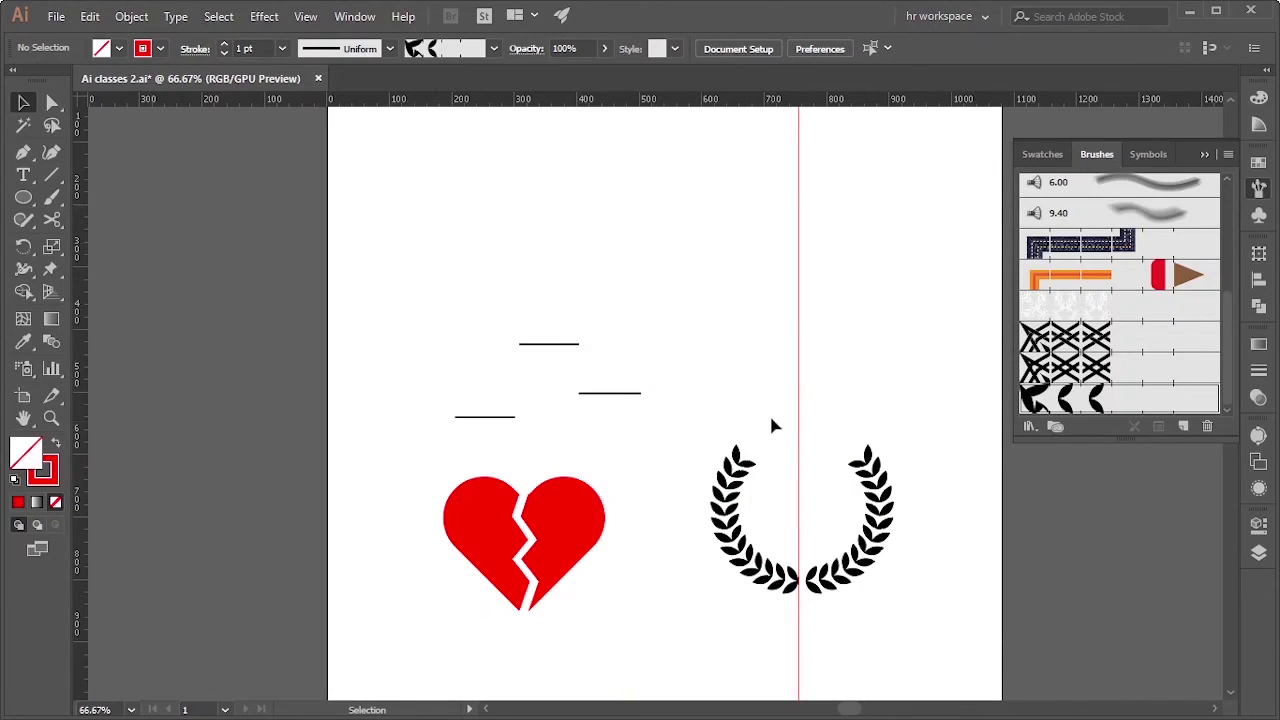
right_click(708, 342)
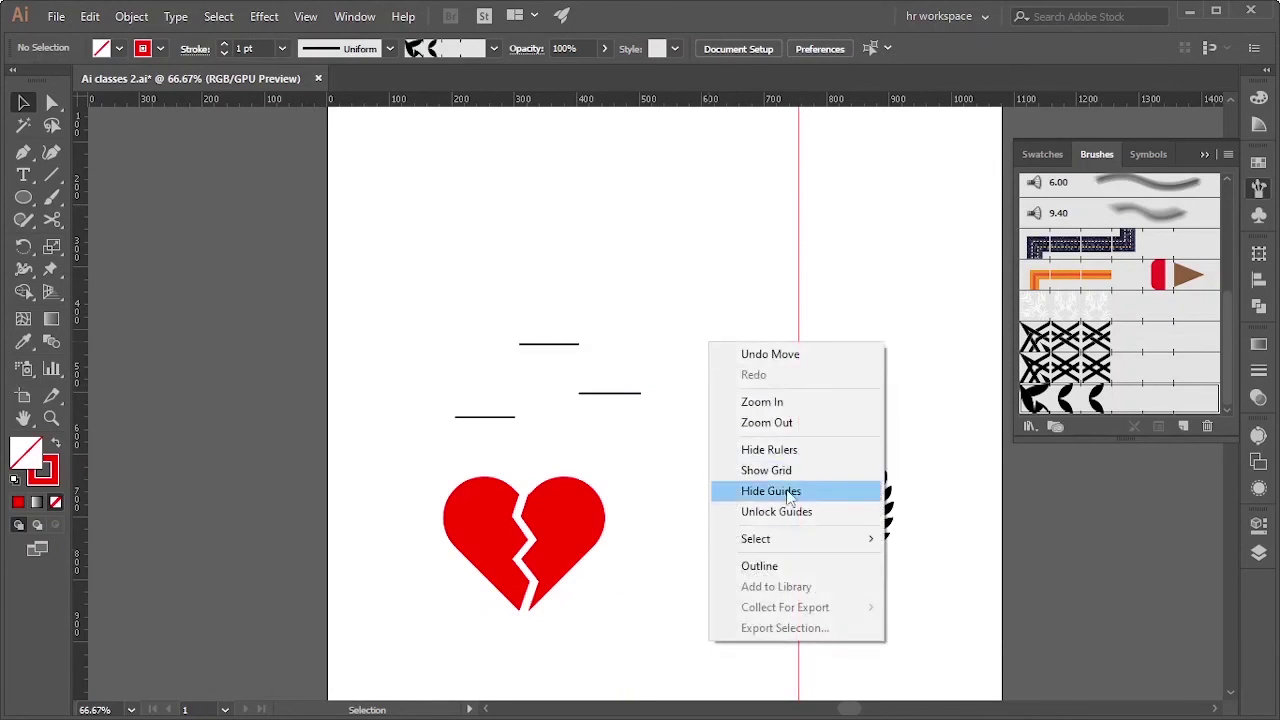
left_click(776, 511)
left_click_drag(757, 314, 849, 358)
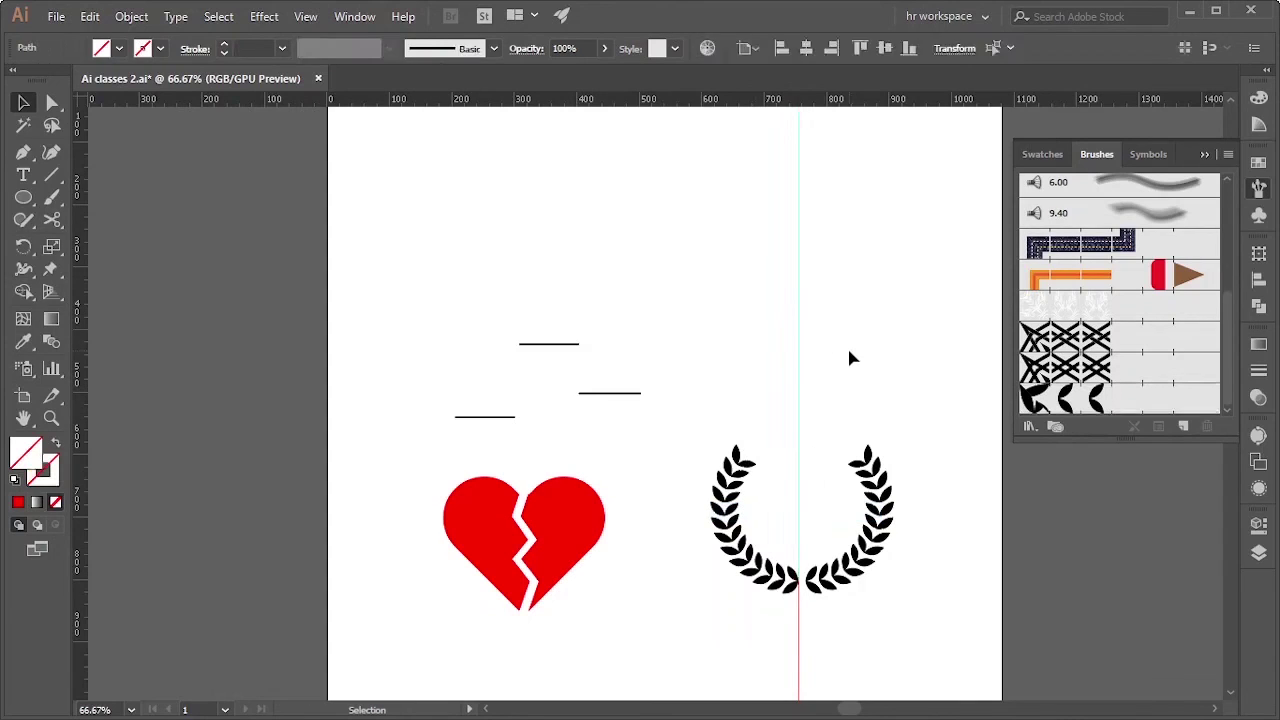
left_click(849, 352)
left_click_drag(742, 636, 858, 668)
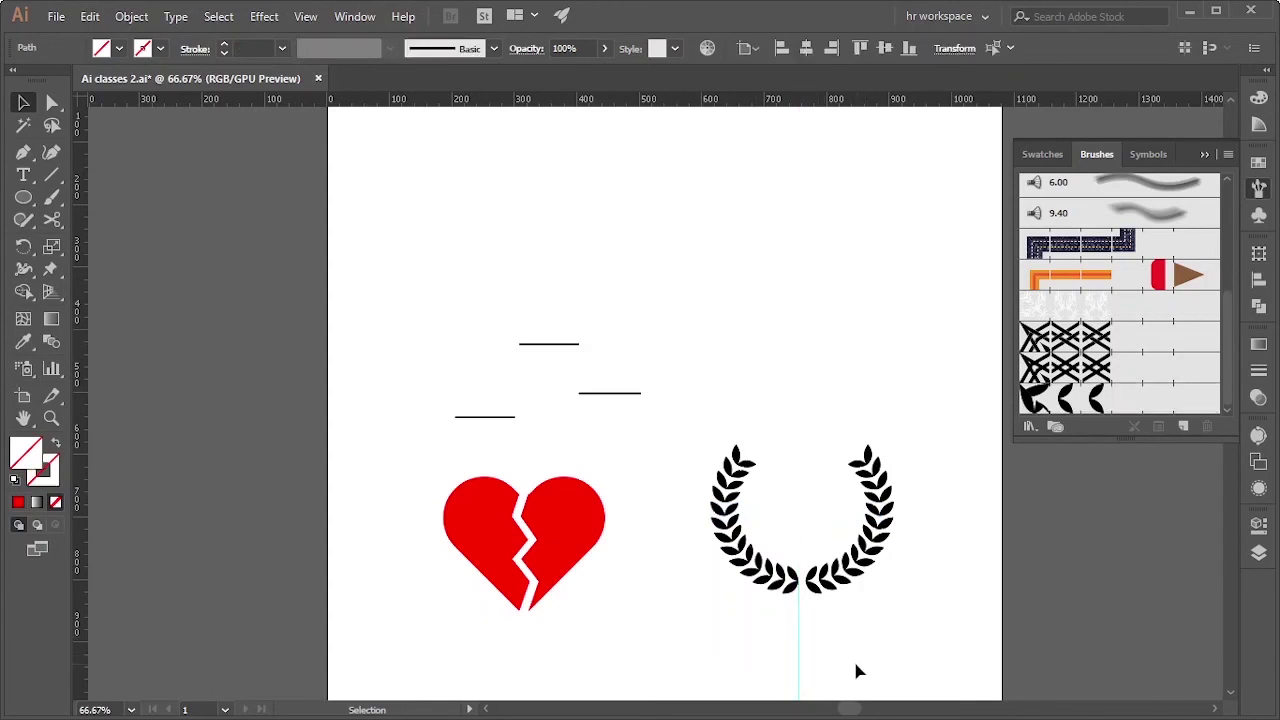
key("Delete")
right_click(753, 336)
left_click(845, 504)
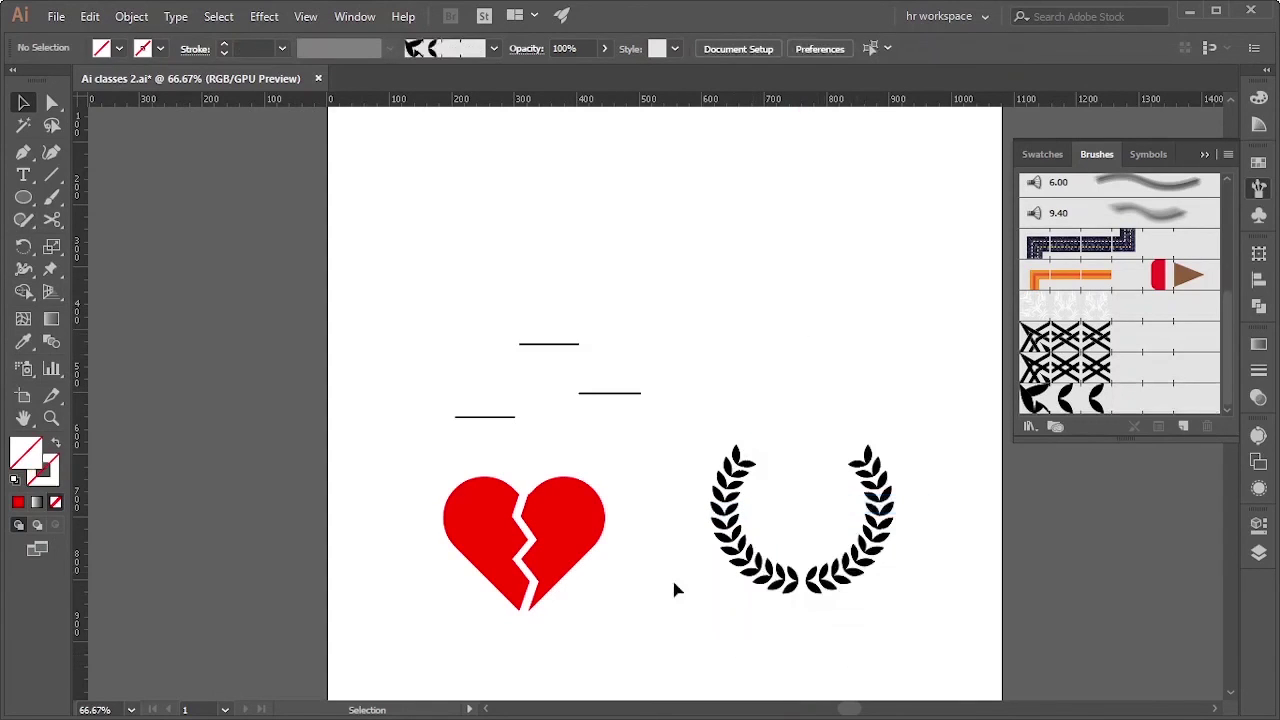
Marquee-select the three short black lines and delete them
scroll(686, 600, "up", 1)
scroll(633, 567, "up", 1)
scroll(602, 558, "down", 1)
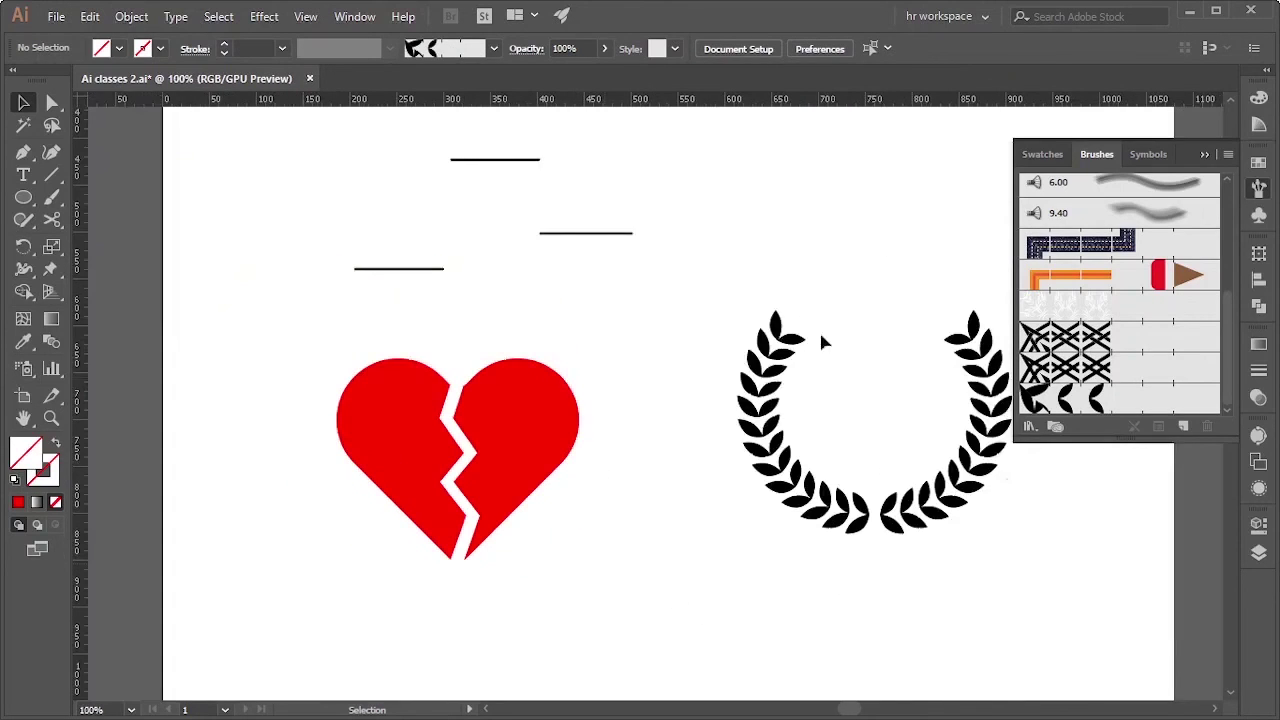
scroll(461, 270, "up", 2)
left_click_drag(281, 195, 638, 318)
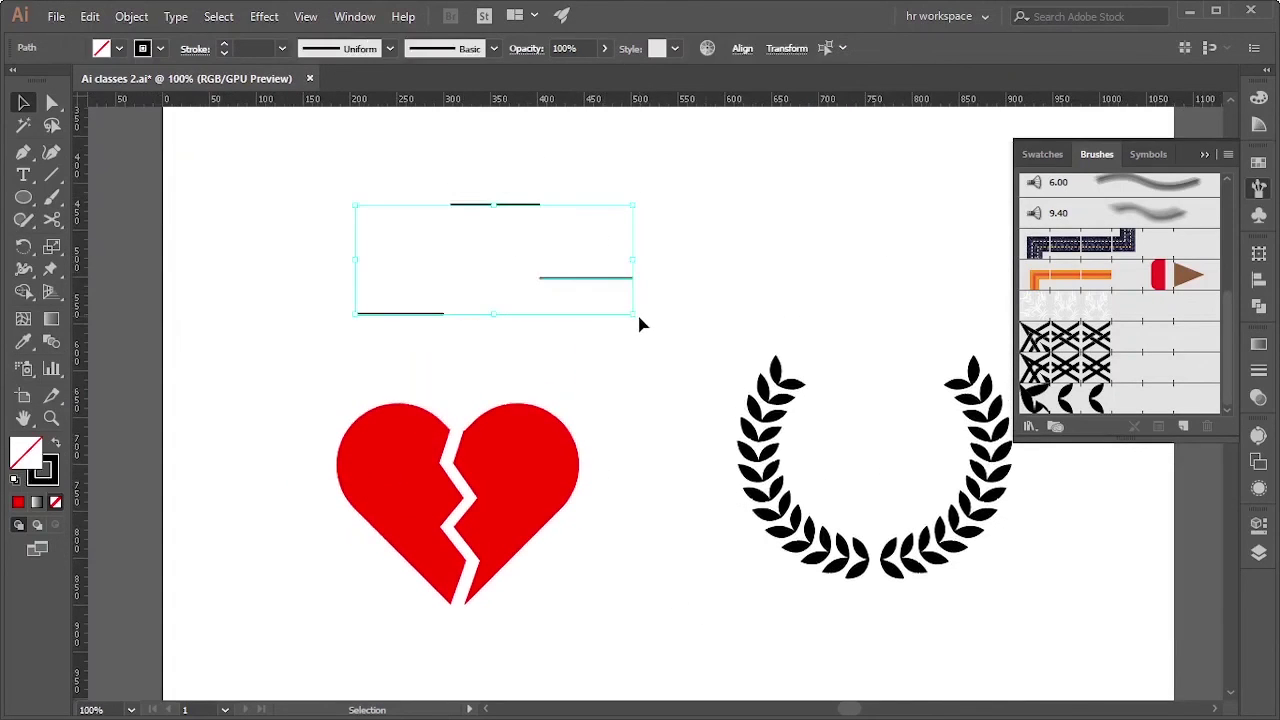
key("Delete")
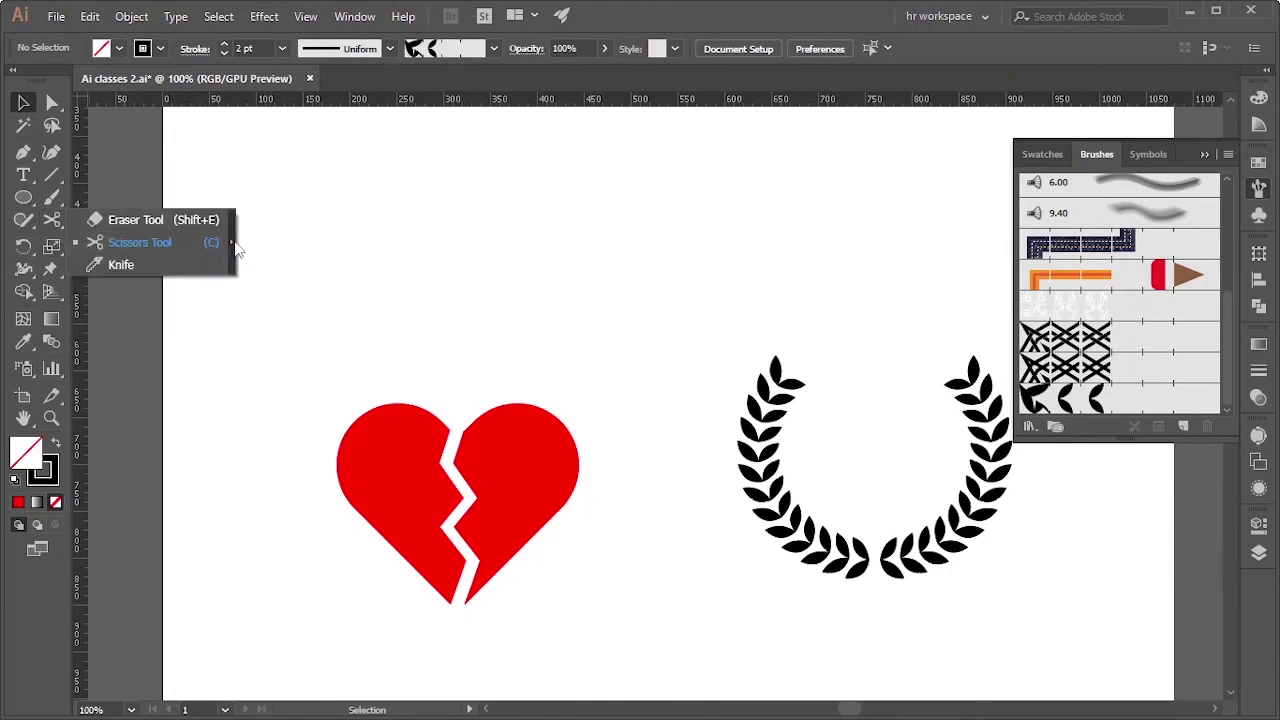
Float the cutting tools panel near the artwork and recentre the heart and wreath
left_click_drag(60, 225, 232, 243)
left_click_drag(115, 233, 651, 265)
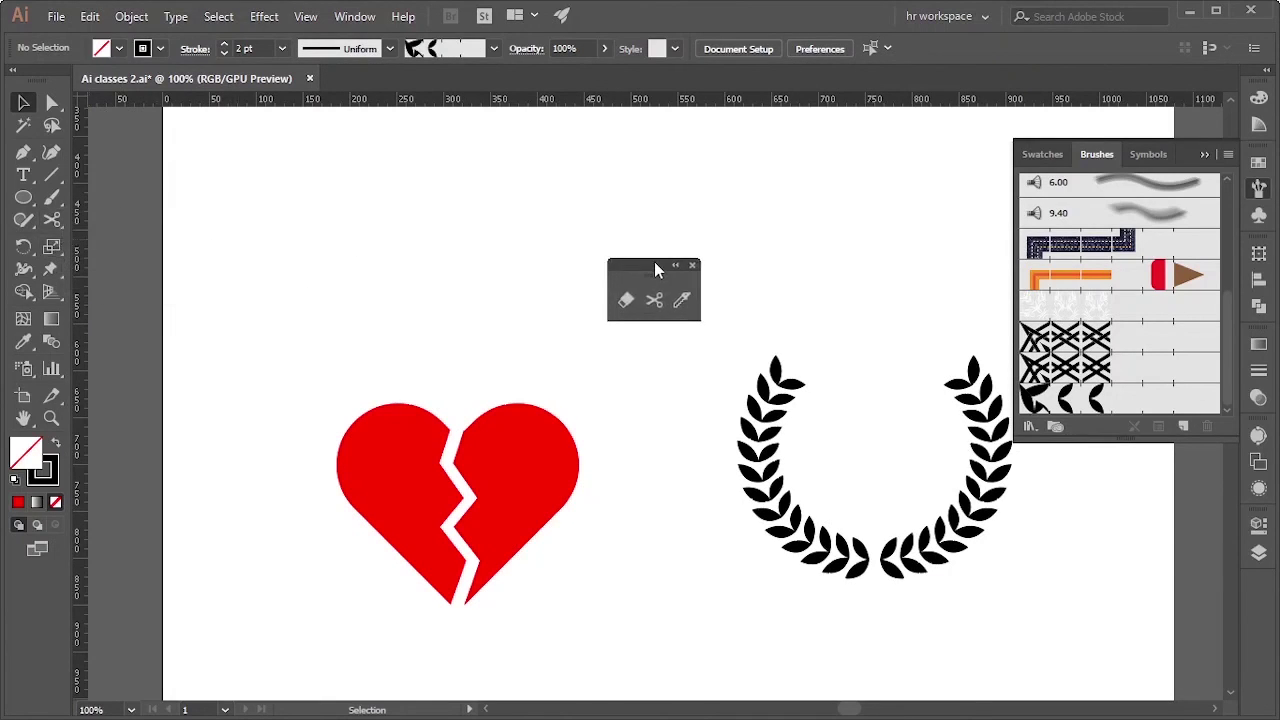
left_click_drag(938, 562, 854, 544)
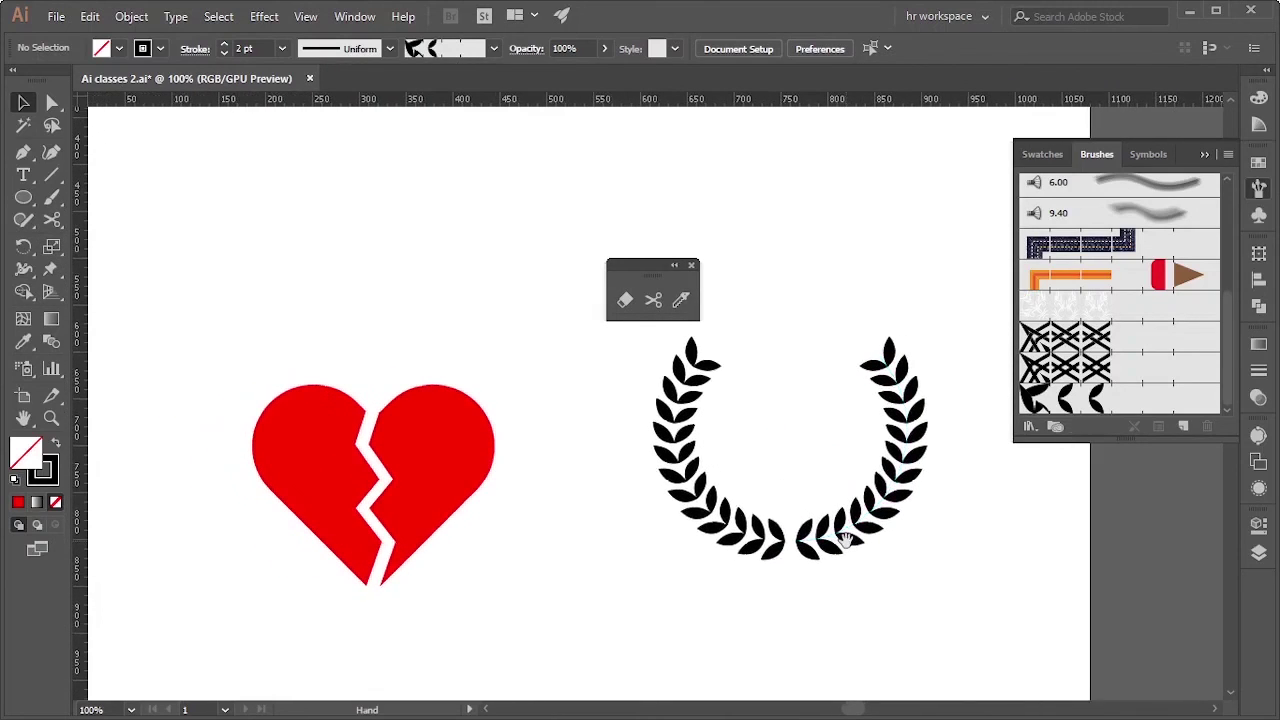